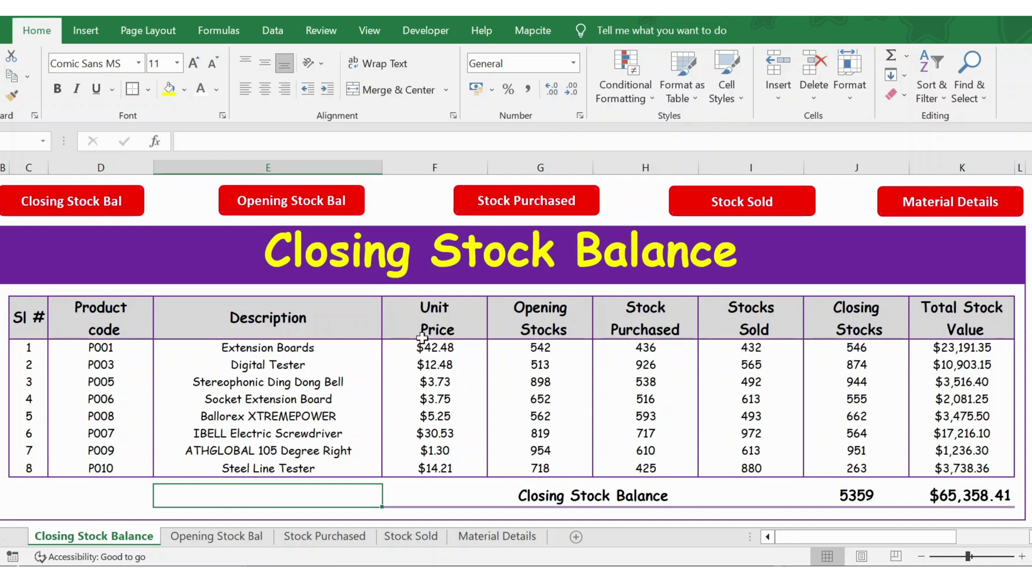
# - Review the Opening Stocks, Stock Purchased, Stocks Sold, Closing Stocks and Total Stock Value headings on the Closing Stock Balance sheet
pyautogui.click(536, 324)
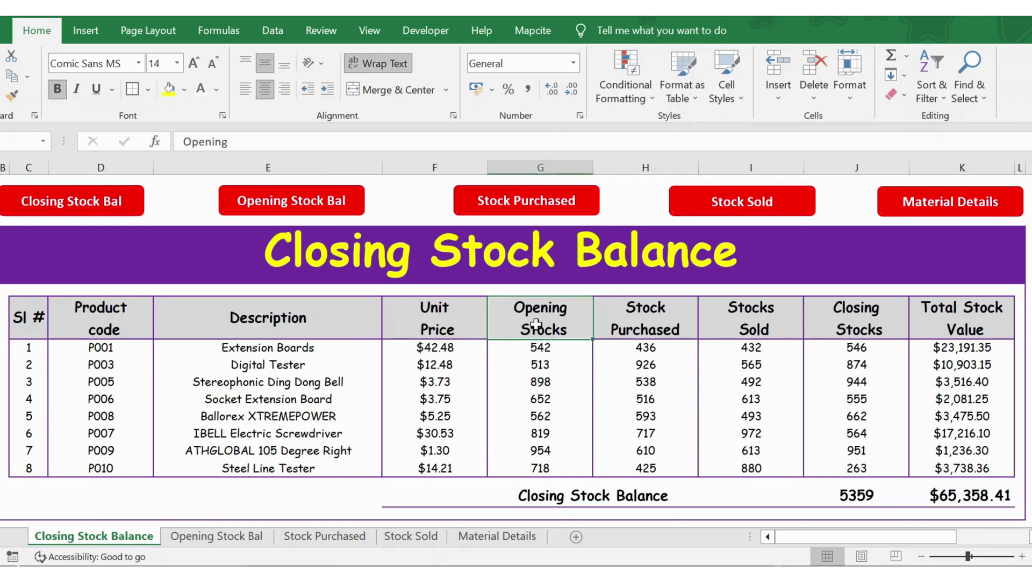
pyautogui.click(644, 318)
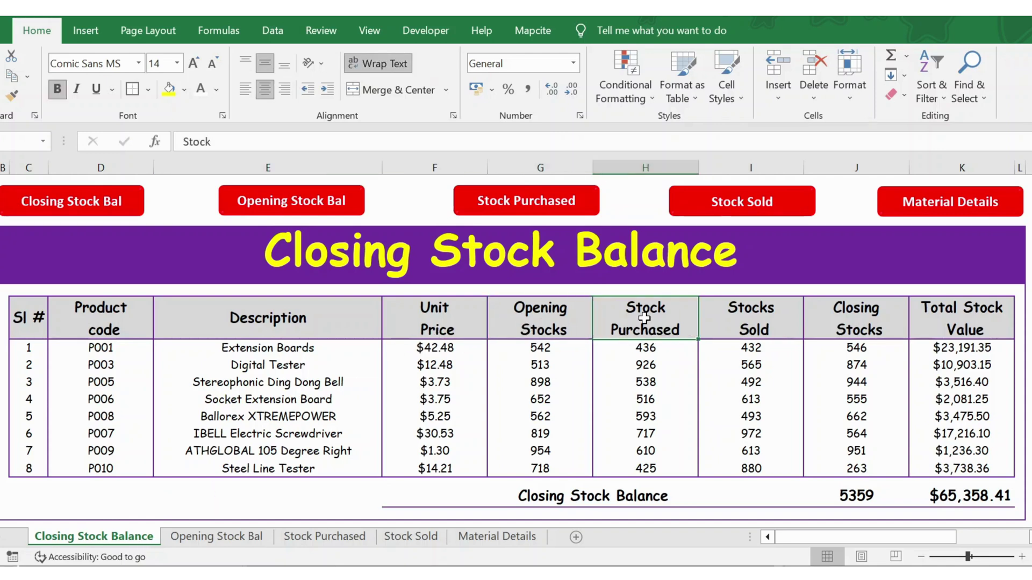
pyautogui.click(744, 314)
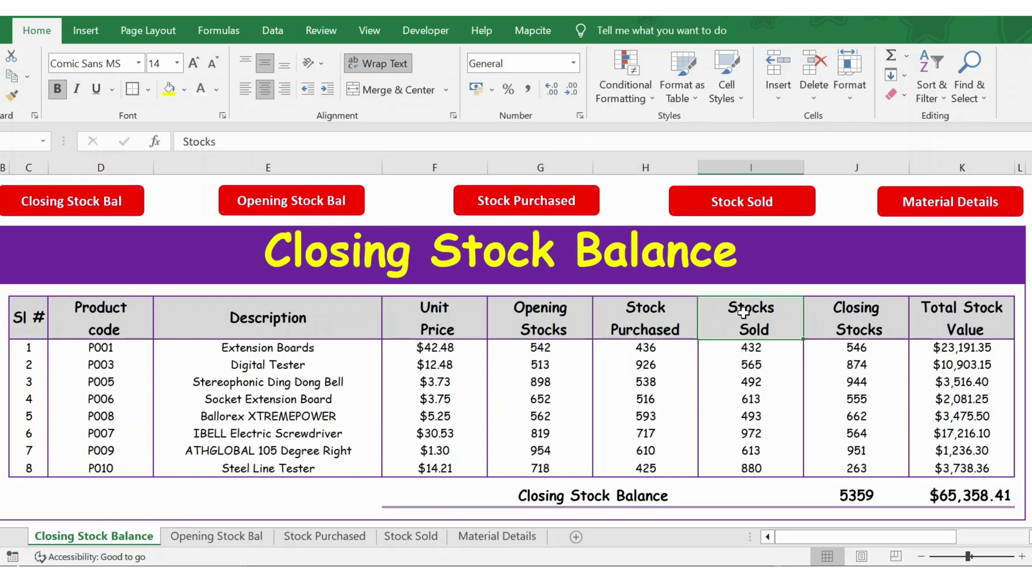
pyautogui.click(852, 323)
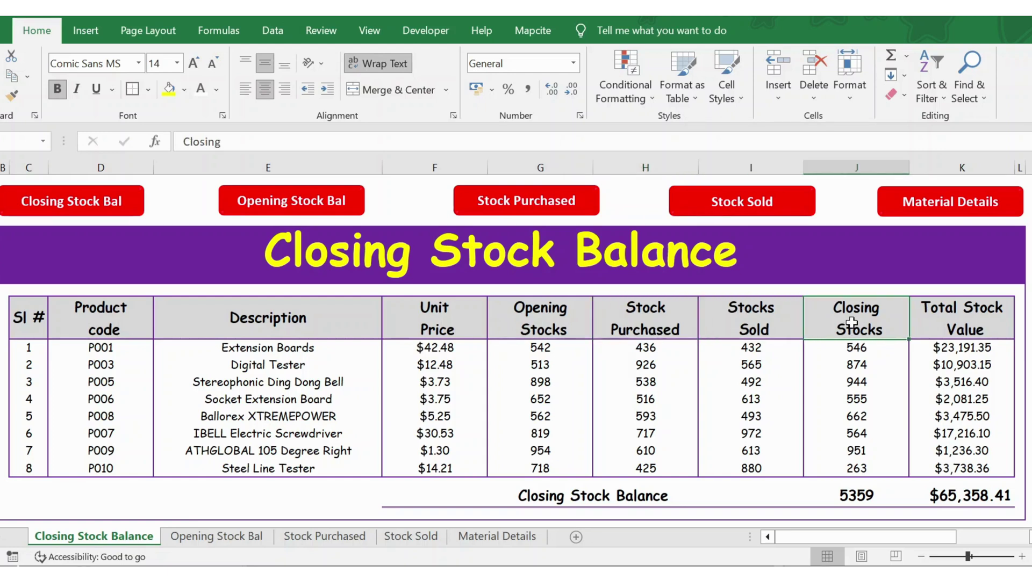
pyautogui.click(960, 318)
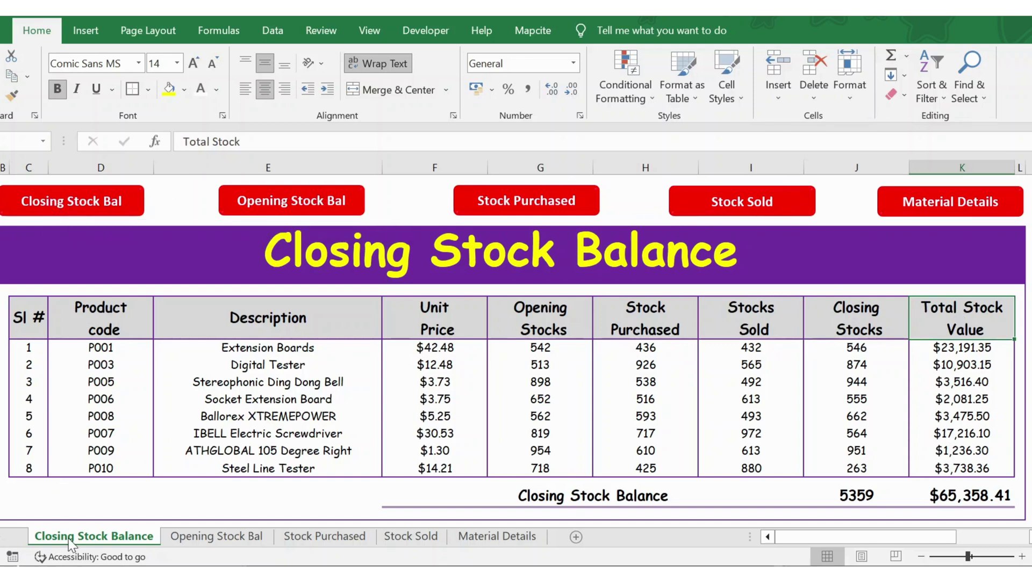
# - View the Opening Stock Bal, Stock Purchased, Stock Sold and Material Details sheets in turn, and return to the Closing Stock Balance sheet
pyautogui.click(304, 211)
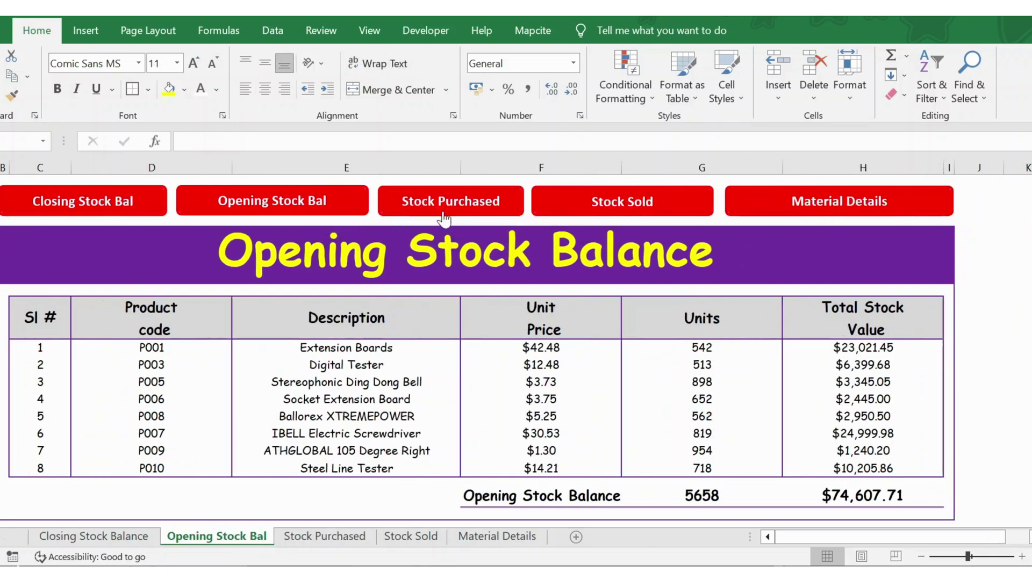
pyautogui.click(461, 207)
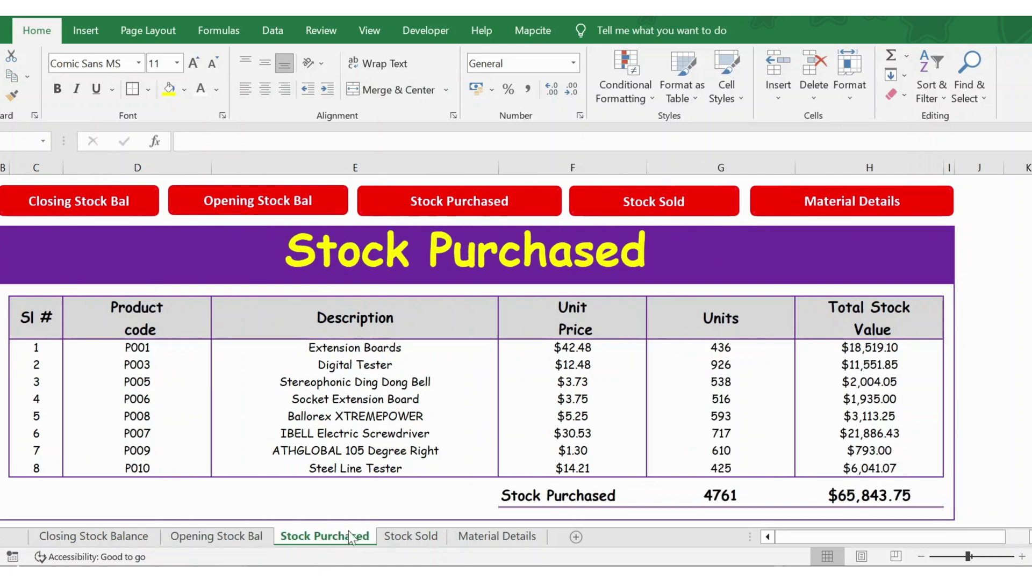
pyautogui.click(661, 204)
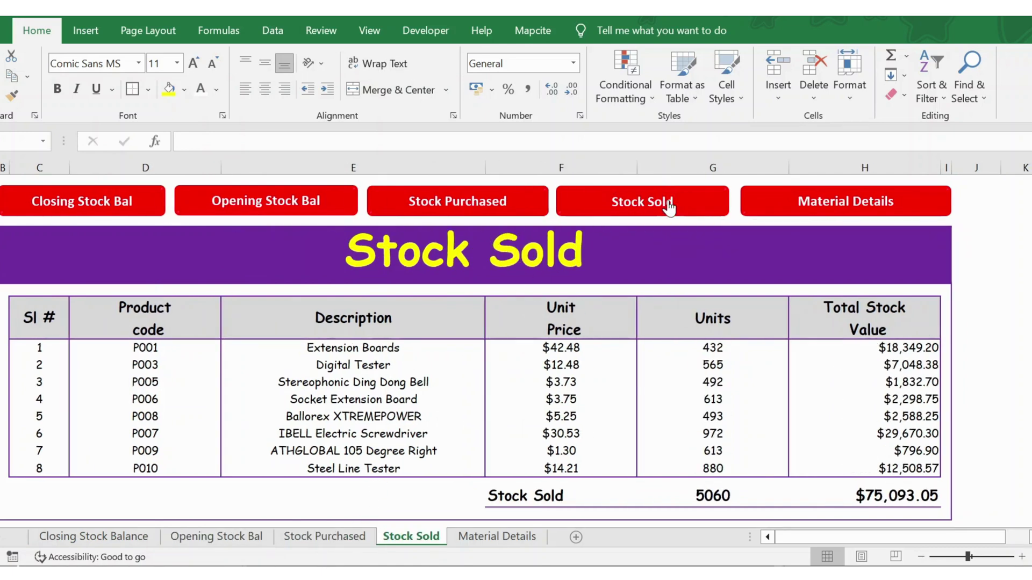
pyautogui.click(806, 202)
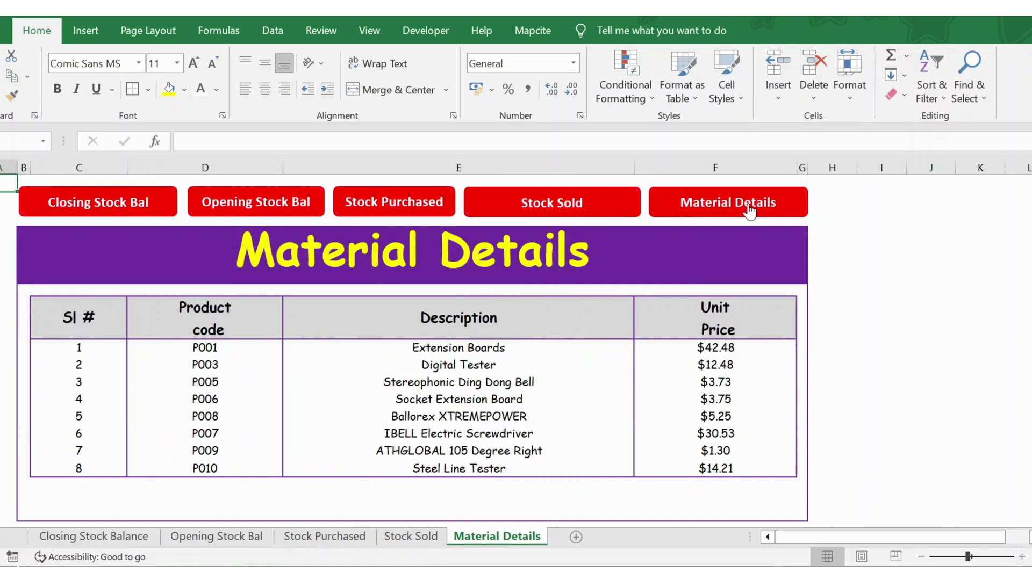
pyautogui.click(86, 207)
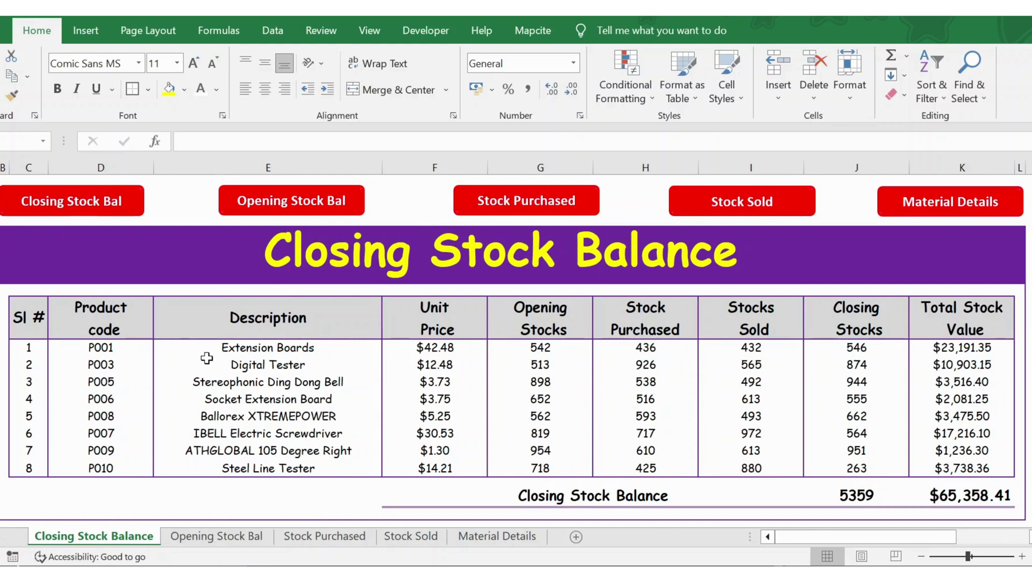
# - On the Material Details sheet, fill the Sl # formula down into the empty row below Steel Line Tester
pyautogui.click(938, 204)
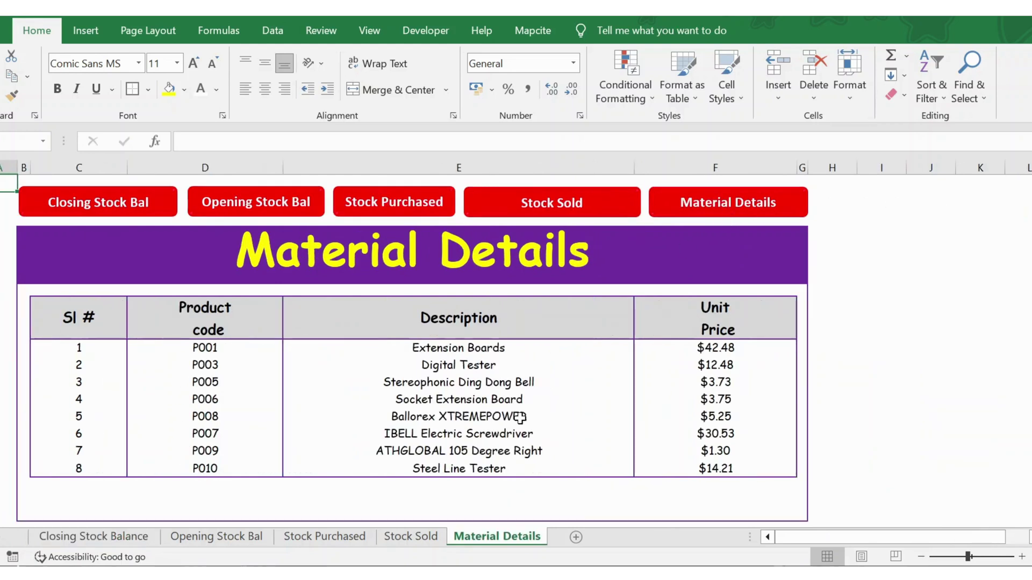
pyautogui.click(86, 353)
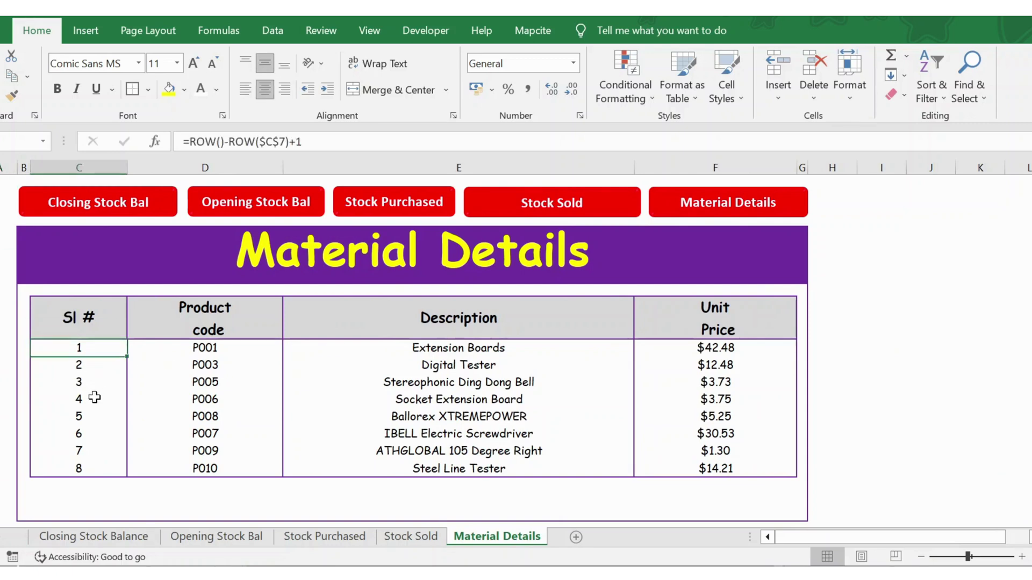
pyautogui.click(93, 428)
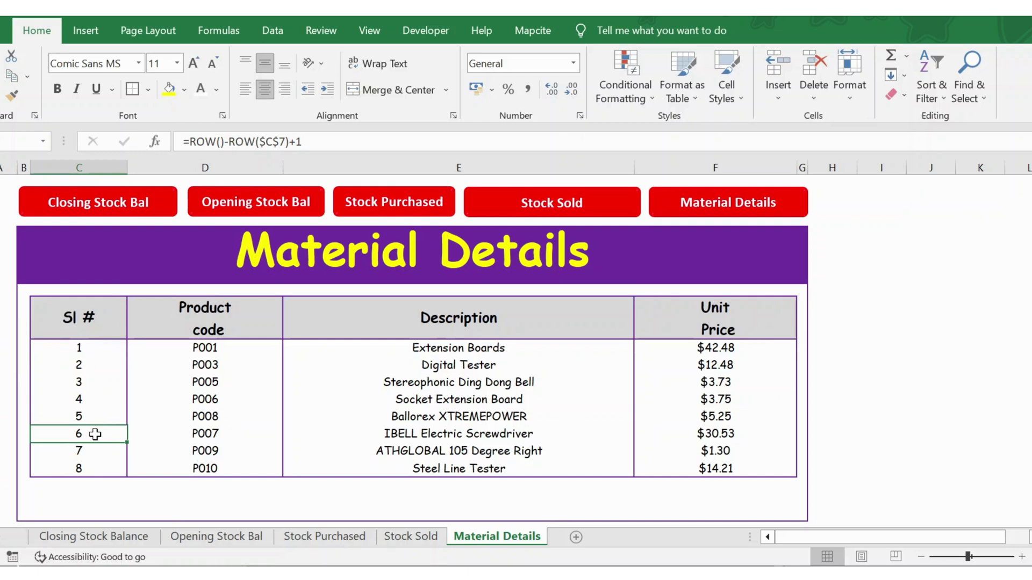
pyautogui.click(95, 486)
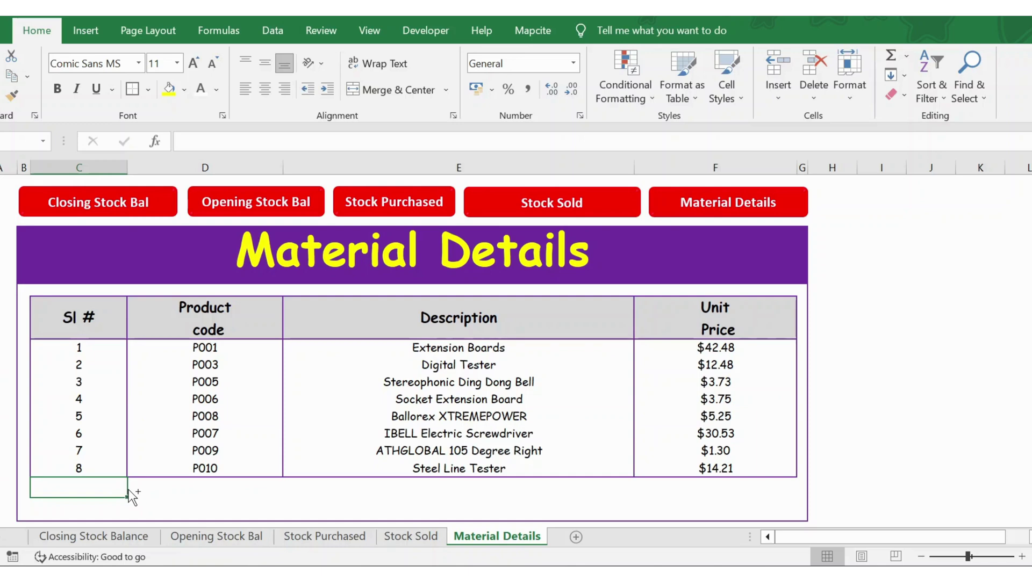
pyautogui.hotkey('ctrl', 'd')
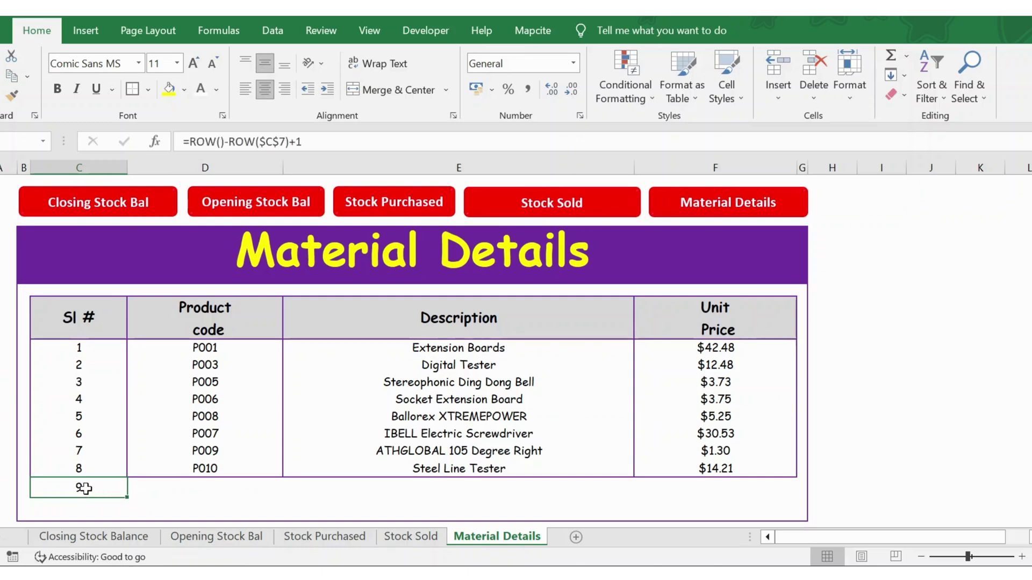
# - Clear all the serial numbers in the Sl # column of the Material Details table
pyautogui.click(92, 349)
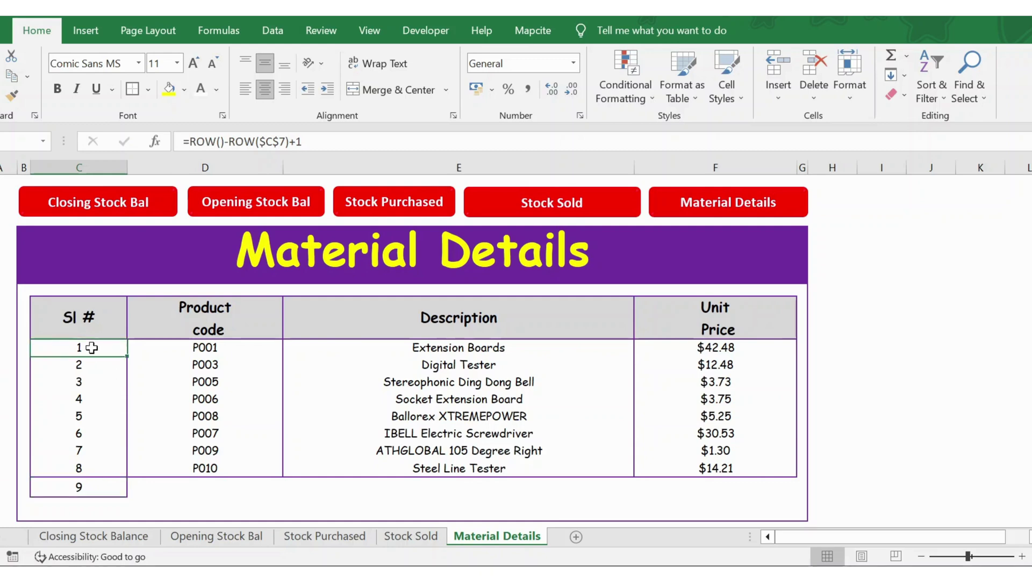
pyautogui.hotkey('ctrl', 'shift', 'Down')
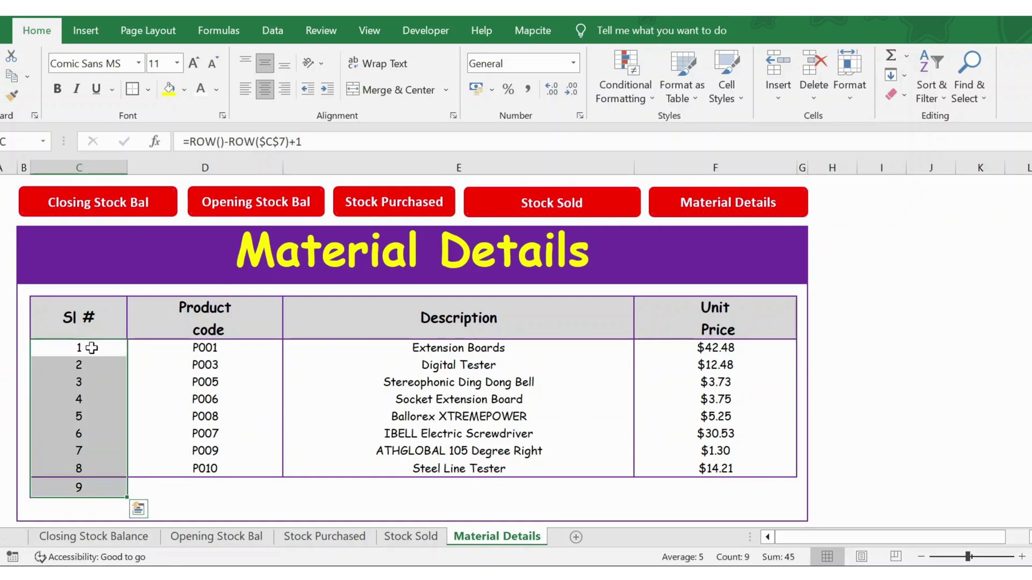
pyautogui.press('Delete')
# - Enter the formula =ROW()-ROW($C$7)+1 in the first Sl # cell, beside product P001
pyautogui.click(92, 349)
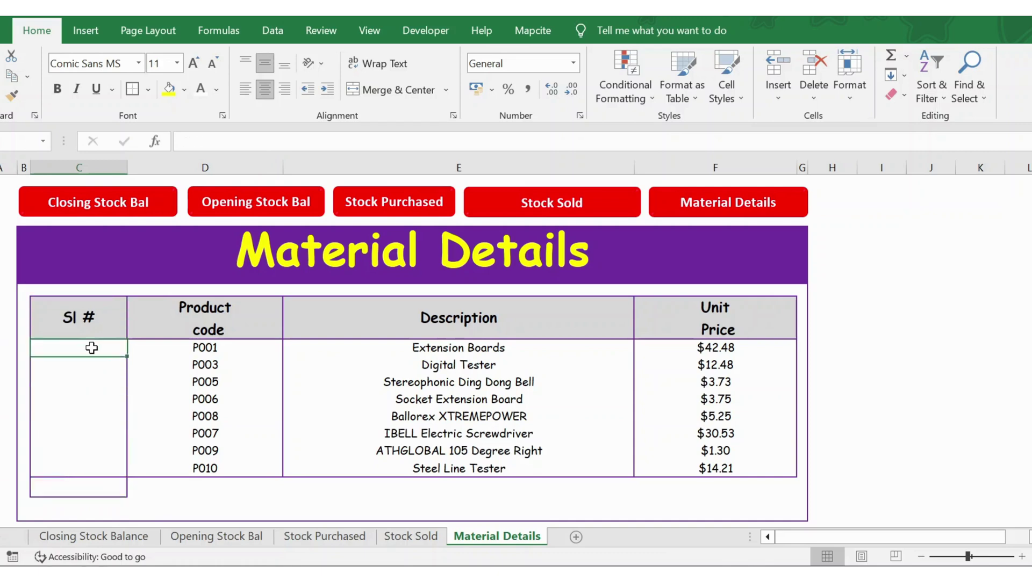
pyautogui.write('=')
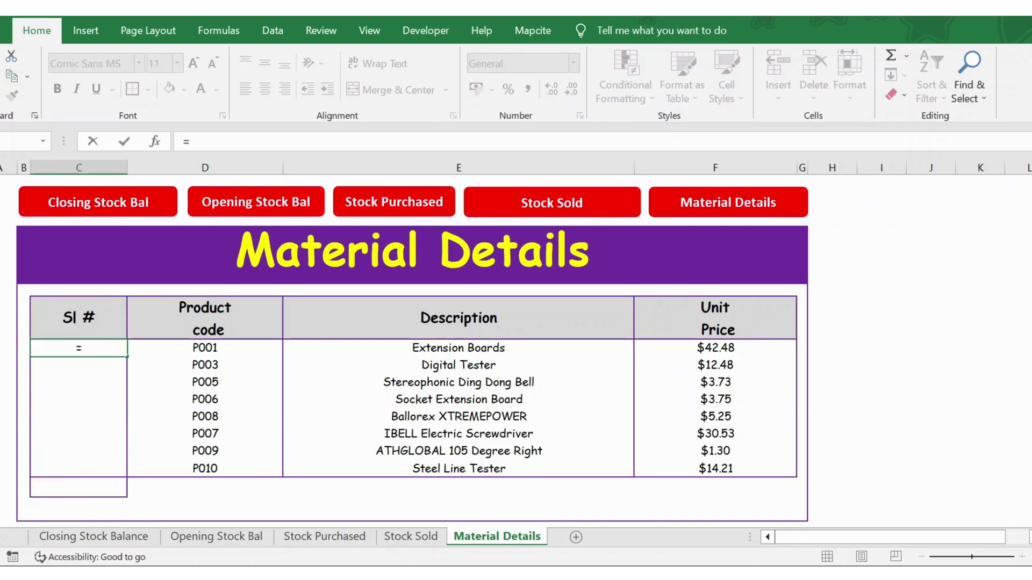
pyautogui.write('row')
pyautogui.press('Tab')
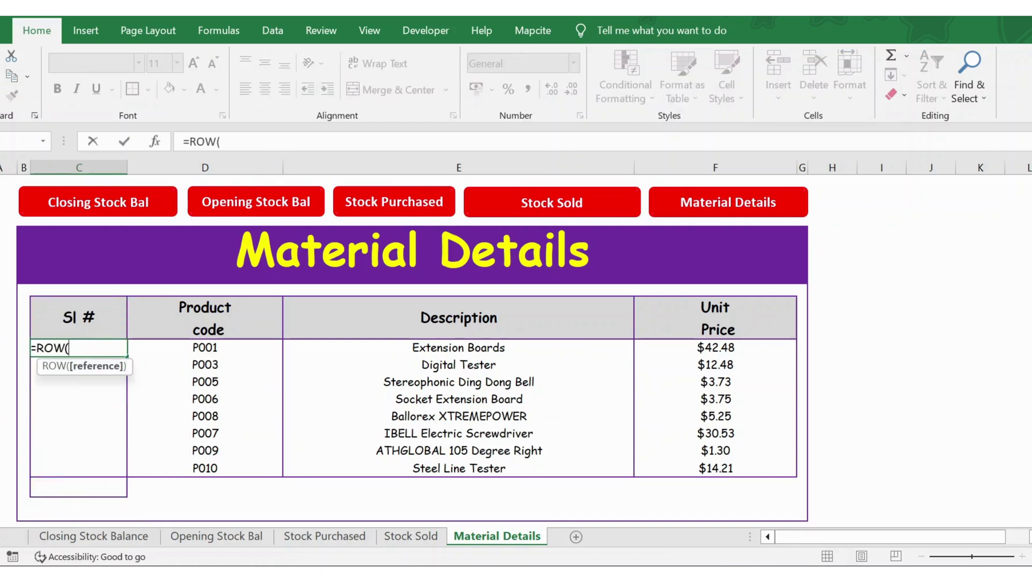
pyautogui.write(')-ro')
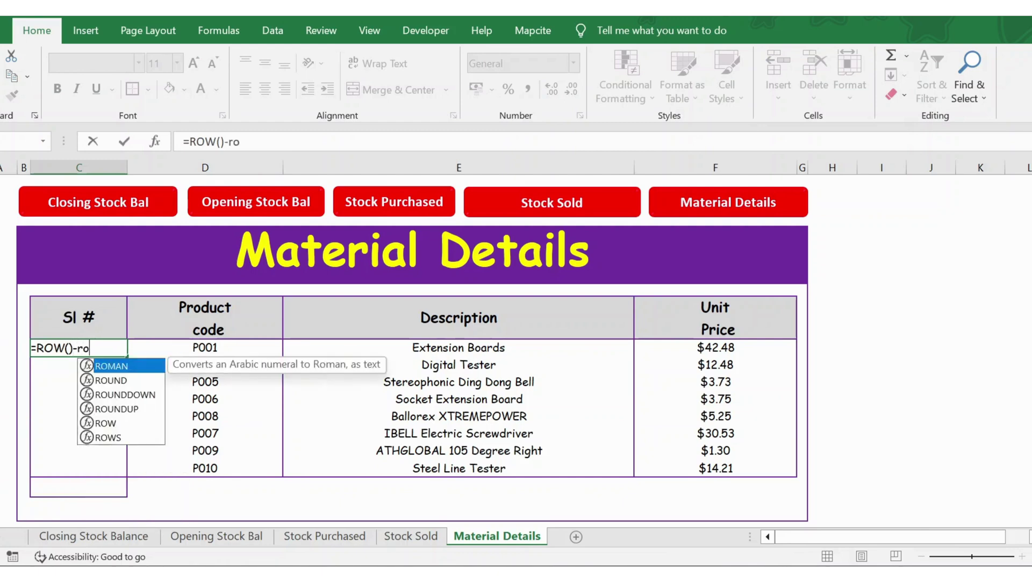
pyautogui.write('w')
pyautogui.press('Tab')
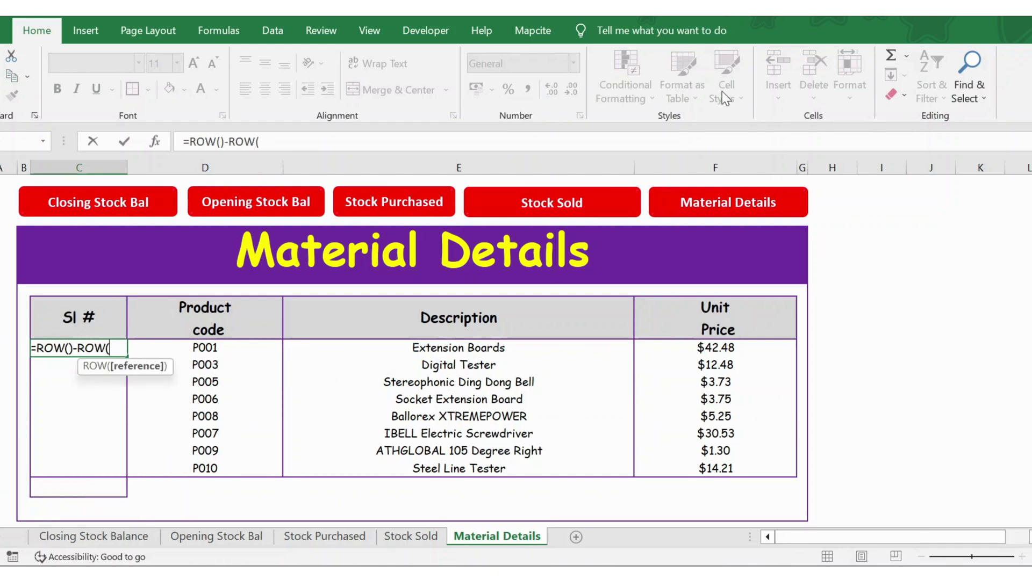
pyautogui.click(51, 374)
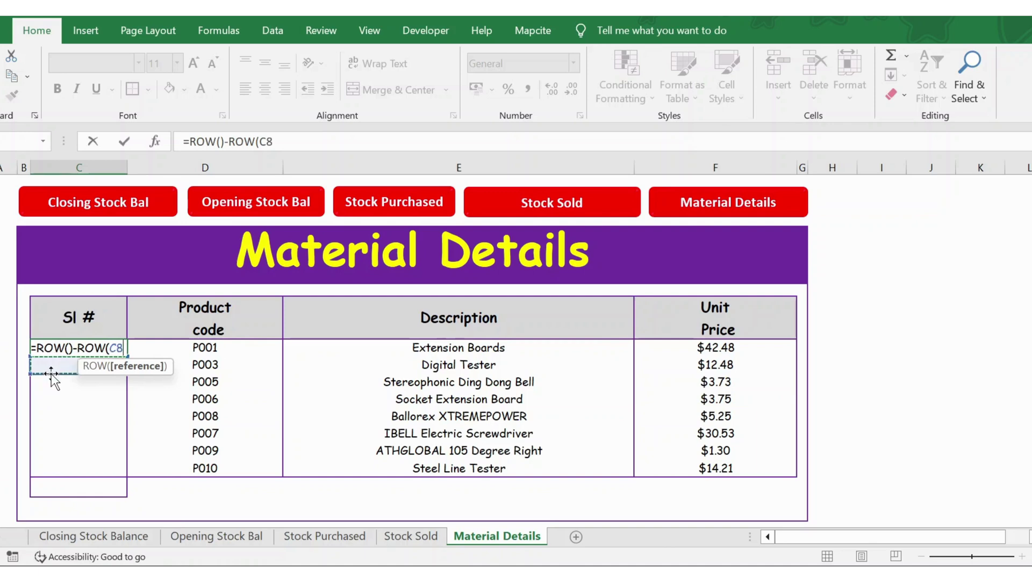
pyautogui.press('Up')
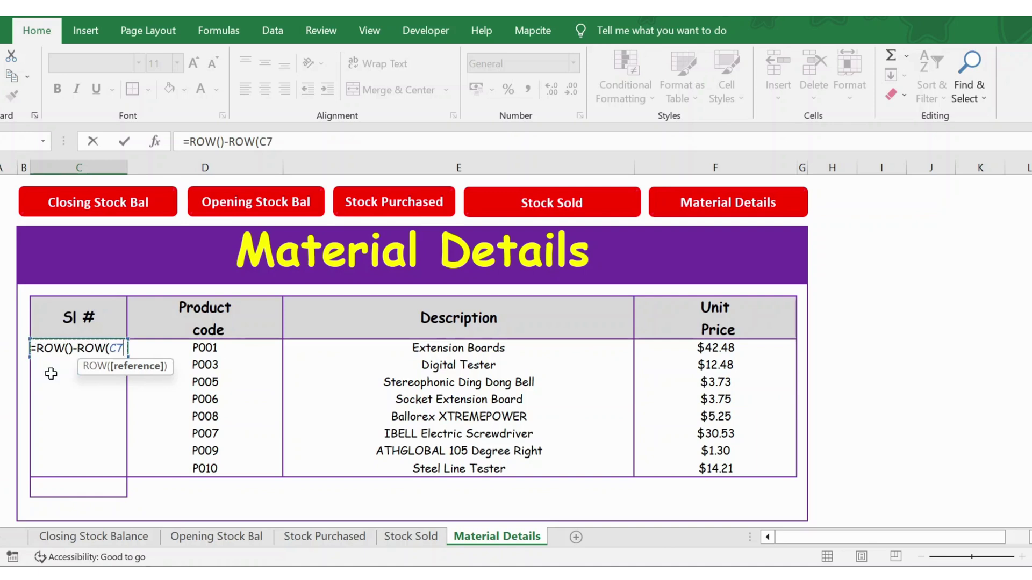
pyautogui.press('F4')
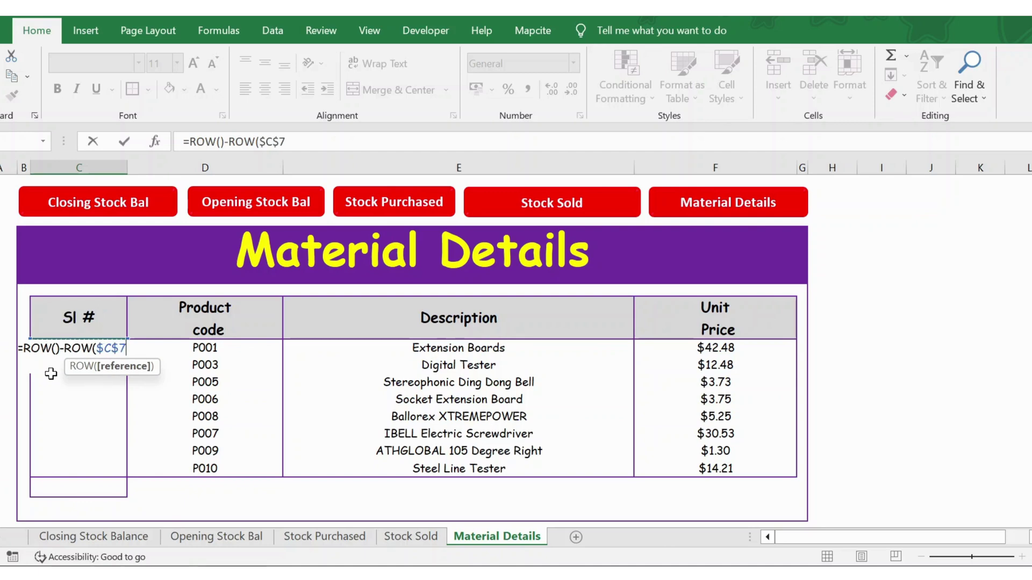
pyautogui.write(')+')
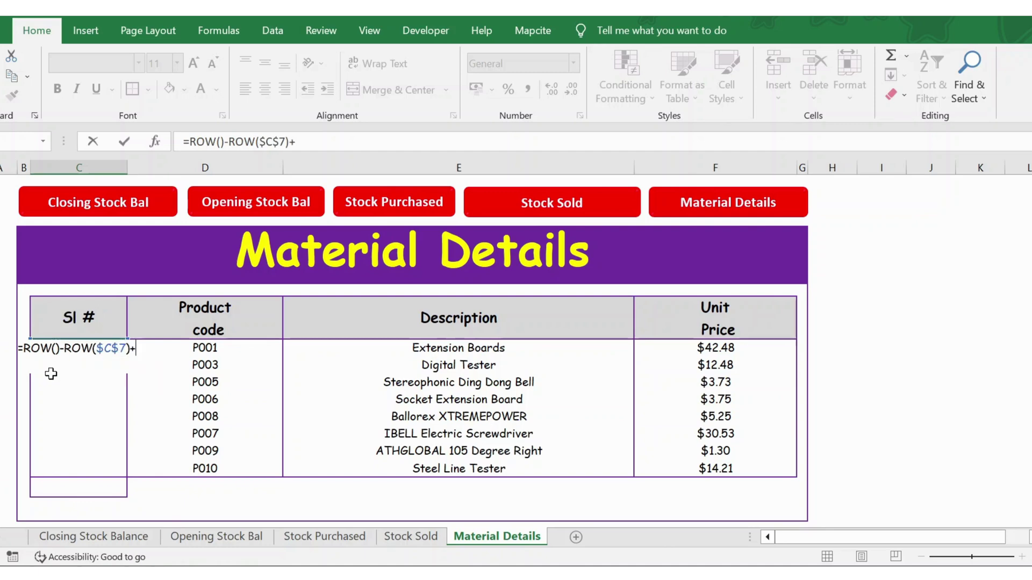
pyautogui.write('1')
pyautogui.press('Return')
# - Copy the serial number formula from the first Sl # cell into the seven cells below it
pyautogui.press('Up')
pyautogui.hotkey('ctrl', 'c')
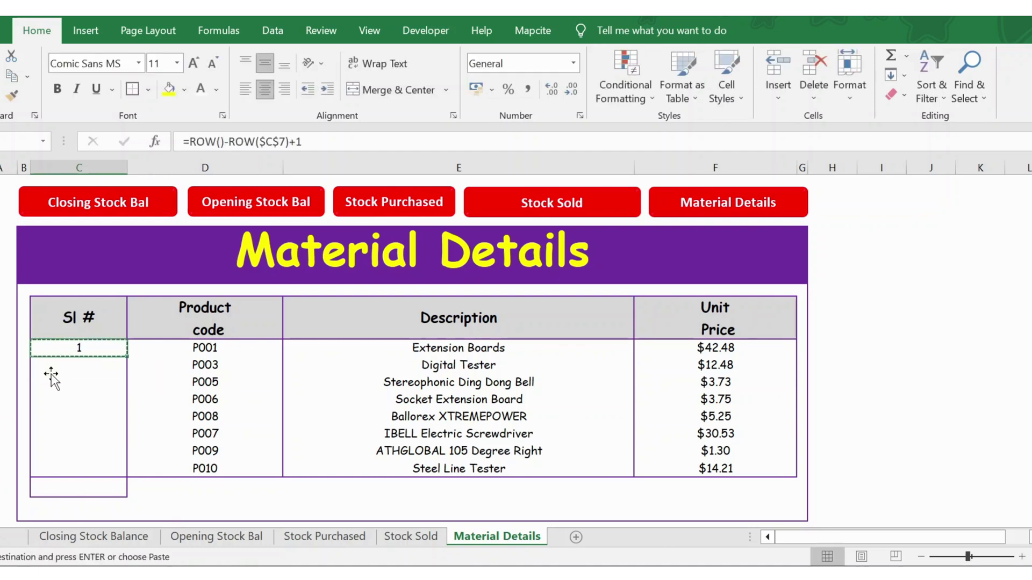
pyautogui.click(51, 377)
pyautogui.hotkey('shift', 'Down')
pyautogui.hotkey('shift', 'Down')
pyautogui.hotkey('shift', 'Down')
pyautogui.hotkey('shift', 'Down')
pyautogui.hotkey('shift', 'Down')
pyautogui.hotkey('shift', 'Down')
pyautogui.press('Return')
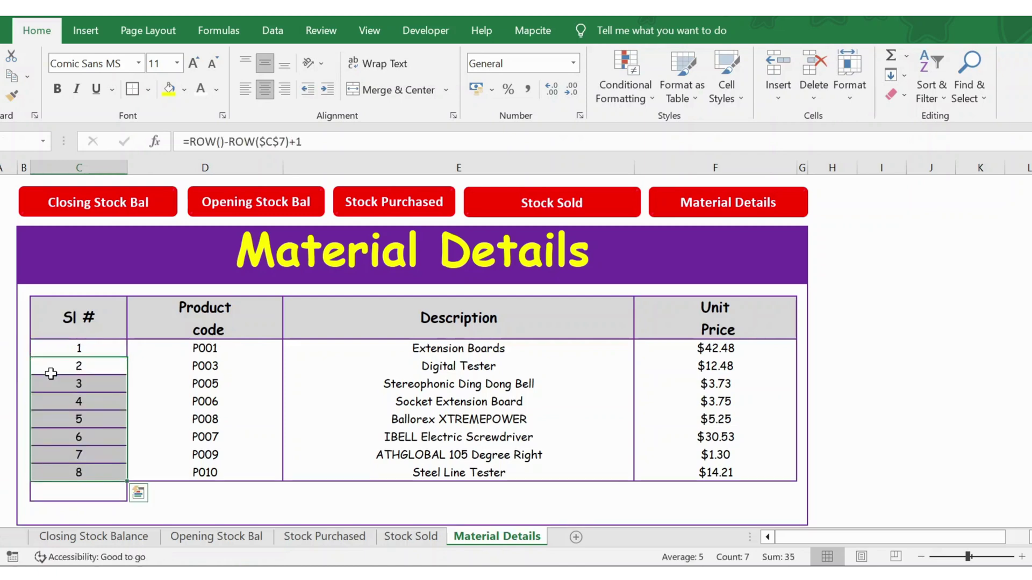
# - Try to delete the entire worksheet row containing the Socket Extension Board (P006)
pyautogui.press('Down')
pyautogui.press('Down')
pyautogui.press('Down')
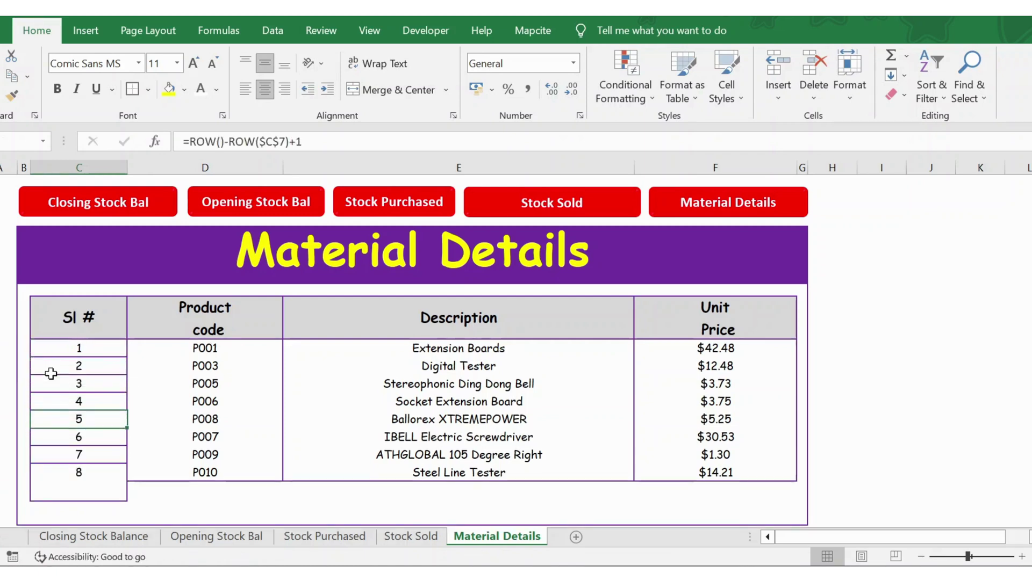
pyautogui.press('Up')
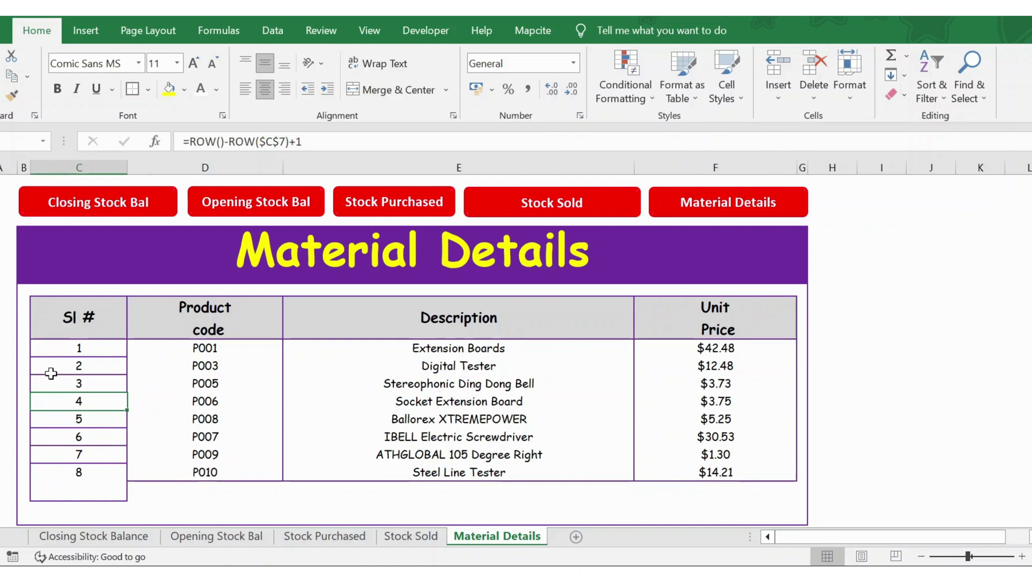
pyautogui.hotkey('shift', 'space')
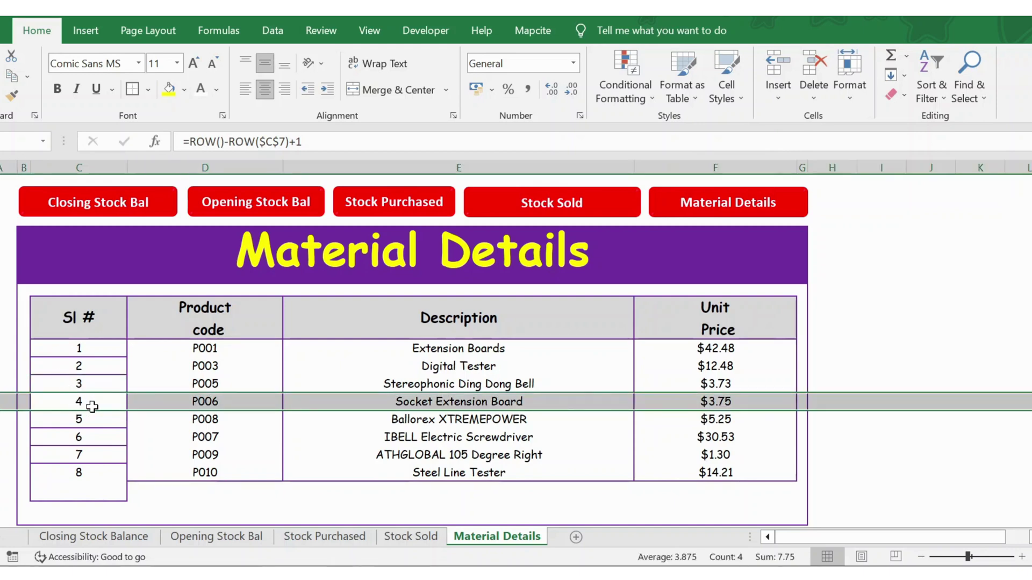
pyautogui.hotkey('ctrl', '-')
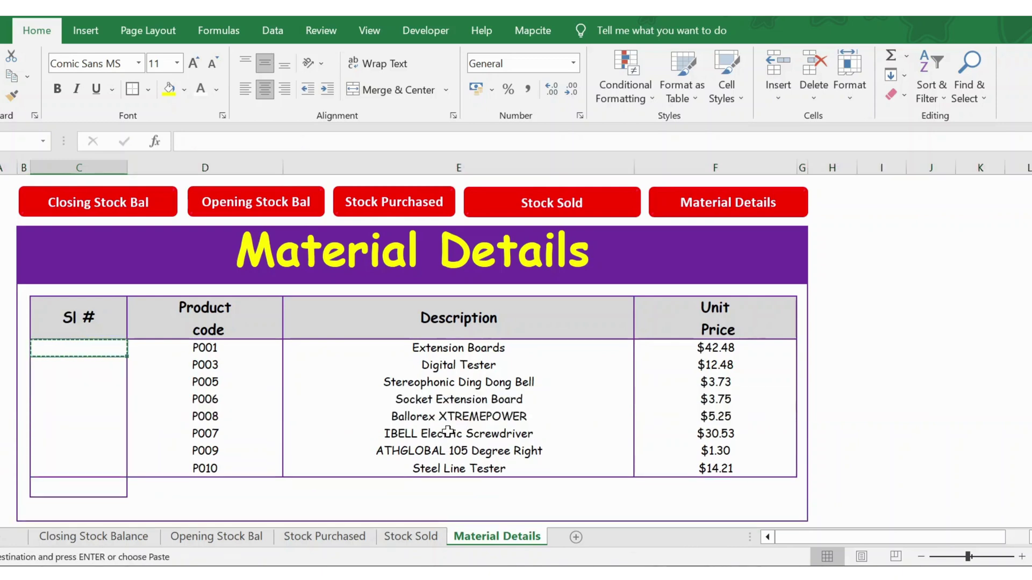
# - Paste the copied serial number formula into nine Sl # cells, from product P001 through the empty row below P010
pyautogui.hotkey('shift', 'Down')
pyautogui.hotkey('shift', 'Down')
pyautogui.hotkey('shift', 'Down')
pyautogui.hotkey('shift', 'Down')
pyautogui.hotkey('shift', 'Down')
pyautogui.hotkey('shift', 'Down')
pyautogui.hotkey('shift', 'Down')
pyautogui.hotkey('shift', 'Down')
pyautogui.hotkey('ctrl', 'v')
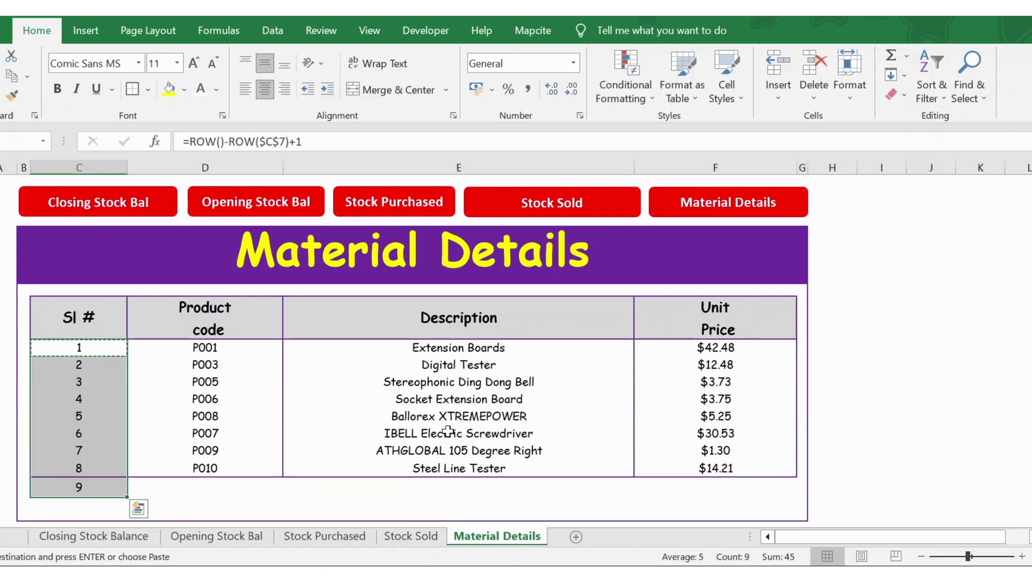
# - Add a new product in the row below P010 with code P011, description ABC and unit price 100
pyautogui.click(194, 489)
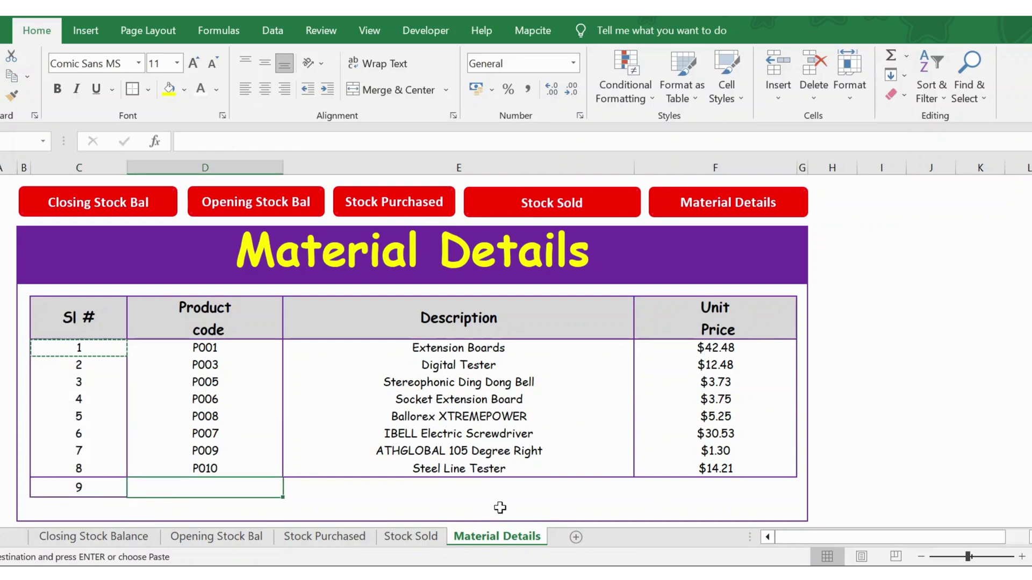
pyautogui.write('P')
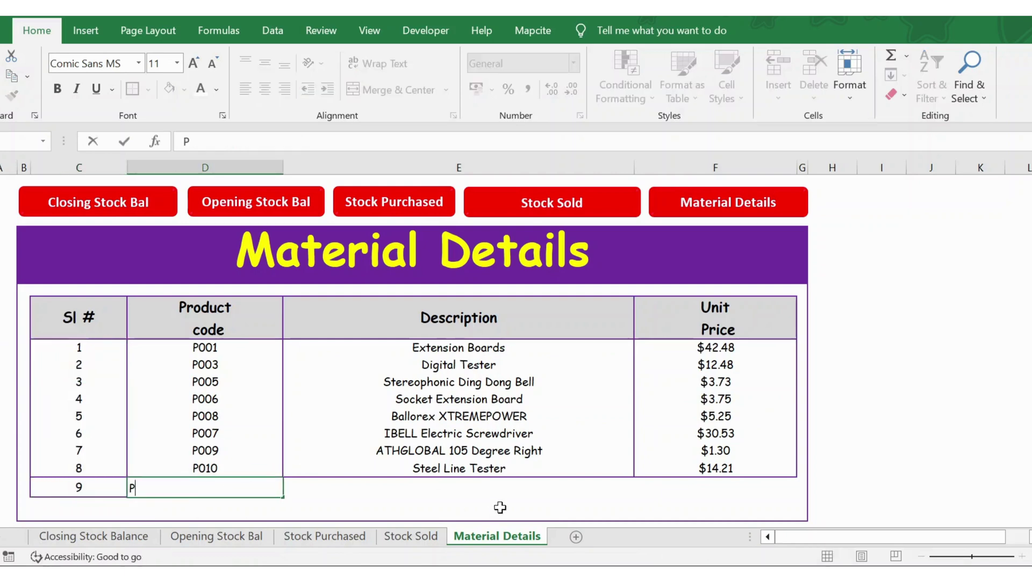
pyautogui.write('o')
pyautogui.press('Tab')
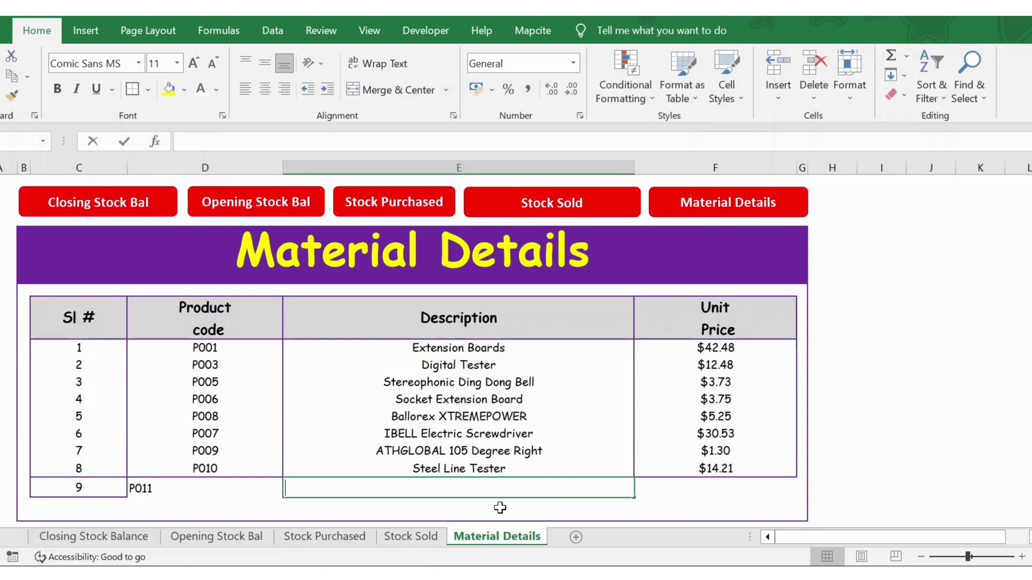
pyautogui.write('ABC')
pyautogui.press('Tab')
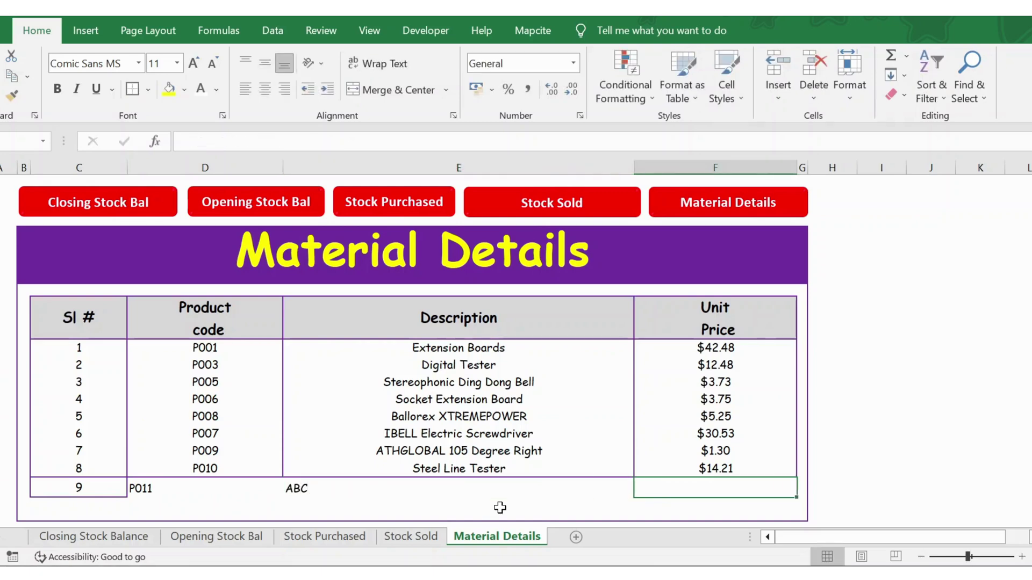
pyautogui.write('100')
pyautogui.press('Return')
# - Apply the Currency number format to the unit price of product P011
pyautogui.press('Up')
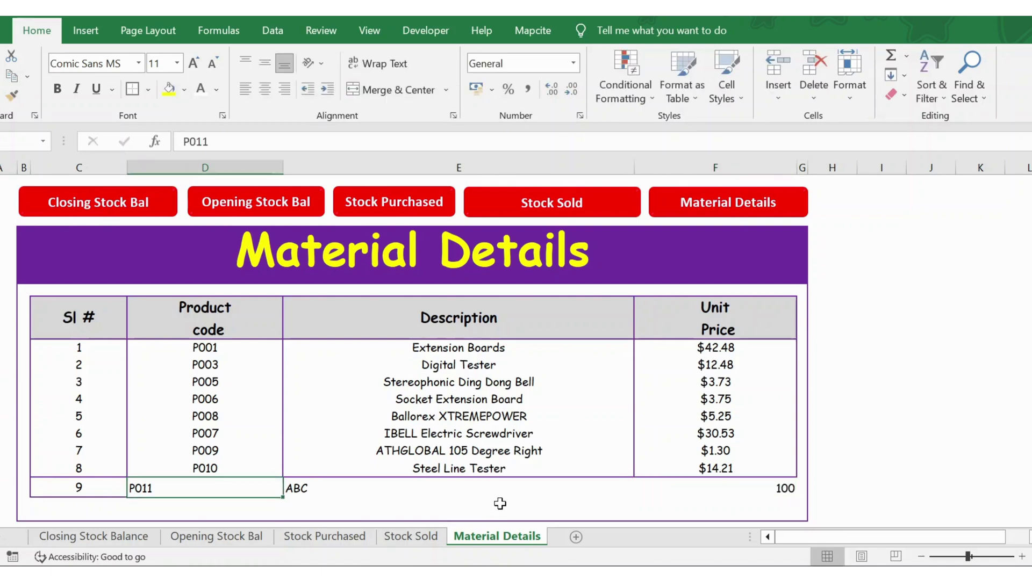
pyautogui.press('Right')
pyautogui.press('Right')
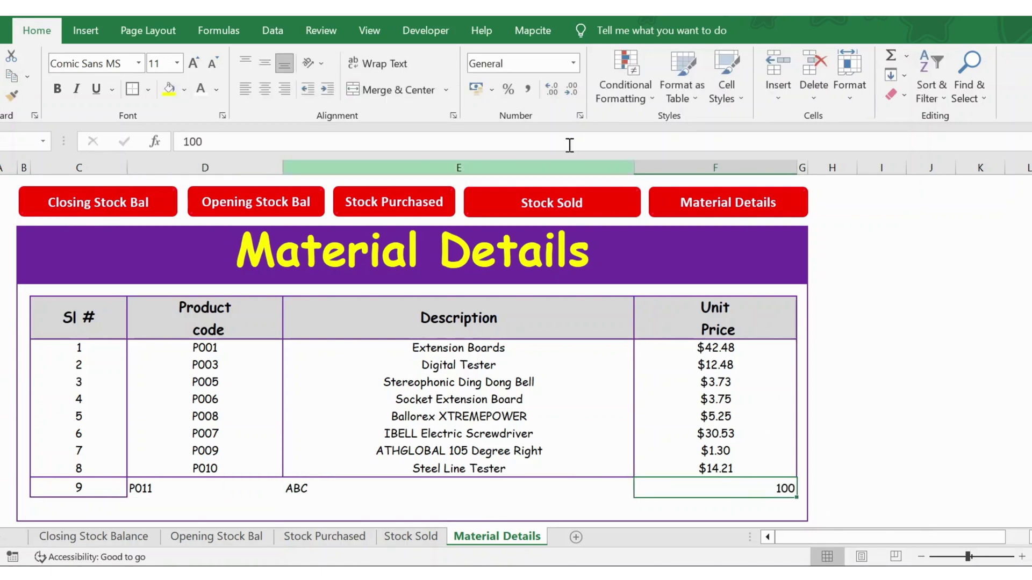
pyautogui.click(572, 64)
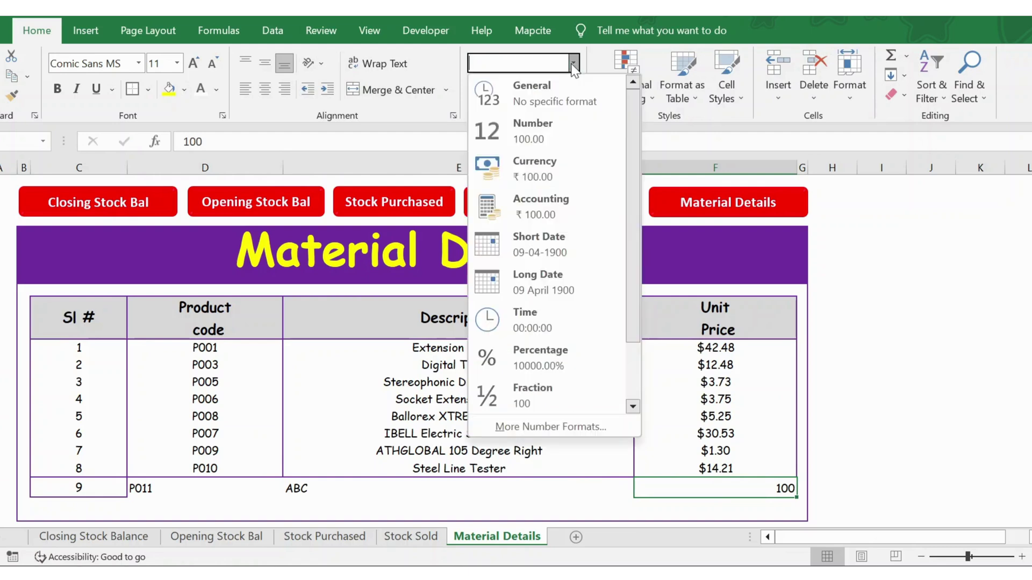
pyautogui.click(540, 175)
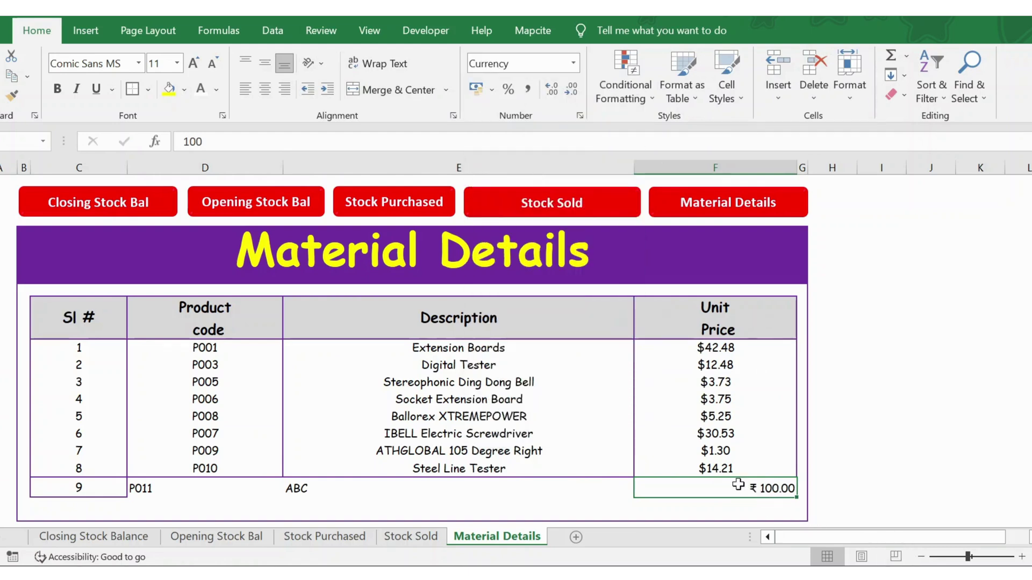
# - Copy the cell formatting of the Steel Line Tester's unit price onto the unit price of P011
pyautogui.click(725, 469)
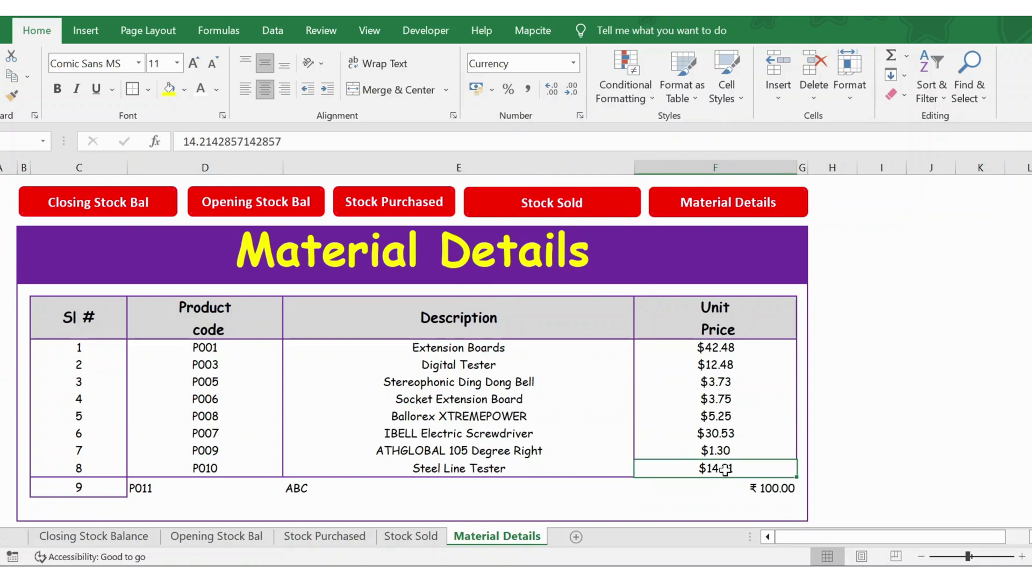
pyautogui.click(13, 98)
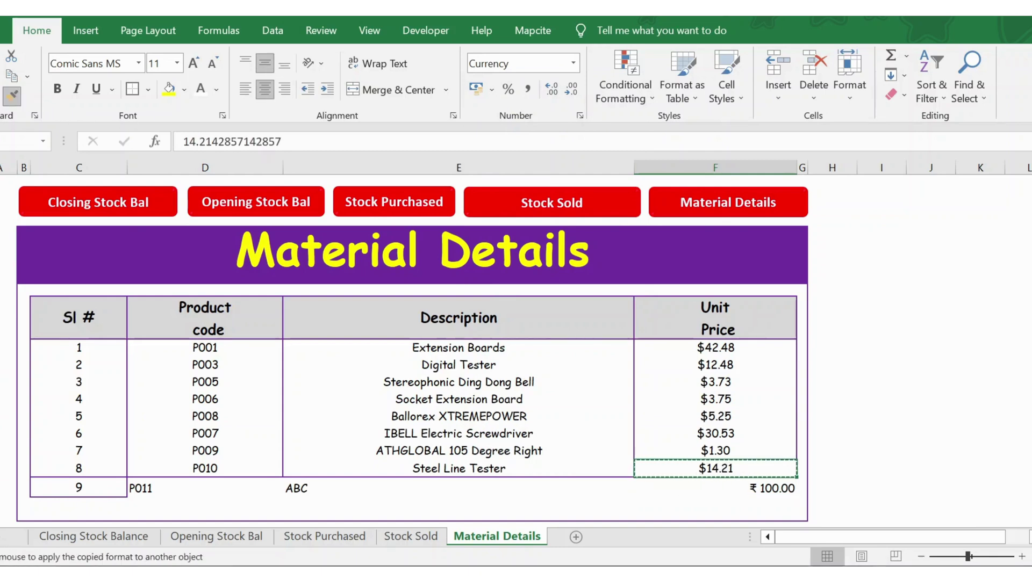
pyautogui.click(741, 489)
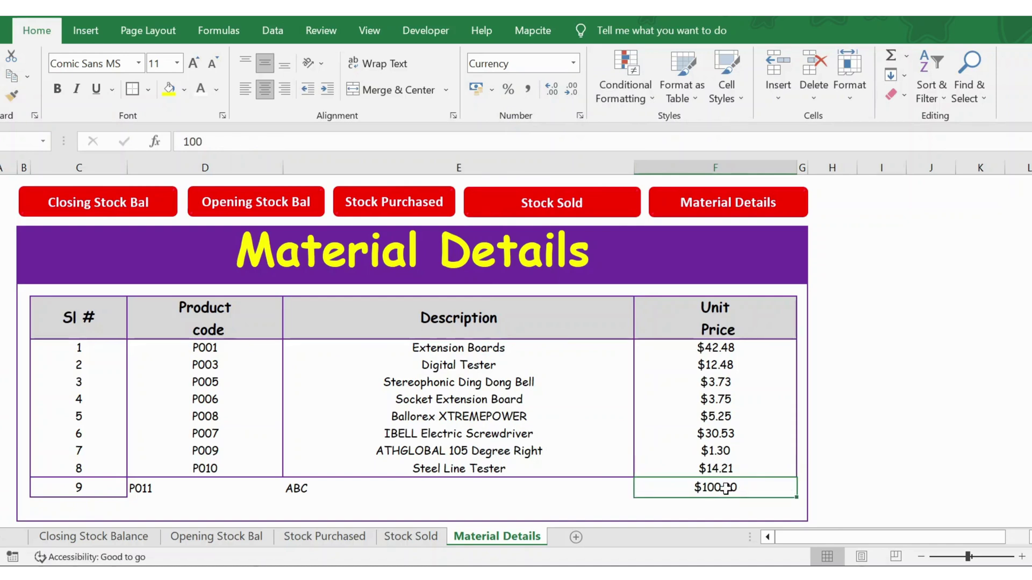
pyautogui.click(892, 458)
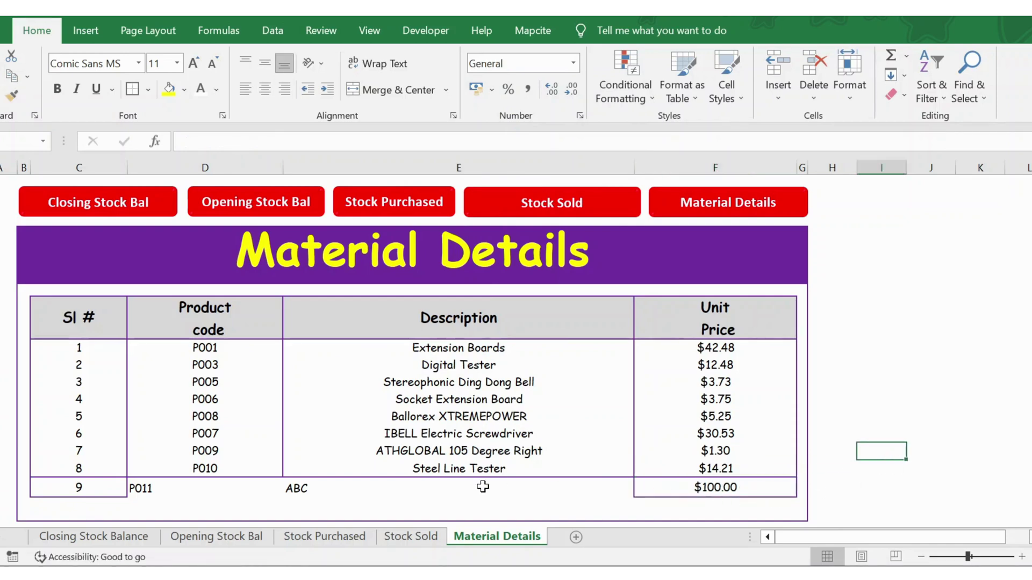
# - Center the contents of the whole material table horizontally, from the header row through the P011 row
pyautogui.click(411, 488)
pyautogui.press('Right')
pyautogui.hotkey('shift', 'Up')
pyautogui.hotkey('shift', 'Up')
pyautogui.hotkey('shift', 'Up')
pyautogui.hotkey('shift', 'Up')
pyautogui.hotkey('shift', 'Up')
pyautogui.hotkey('shift', 'Up')
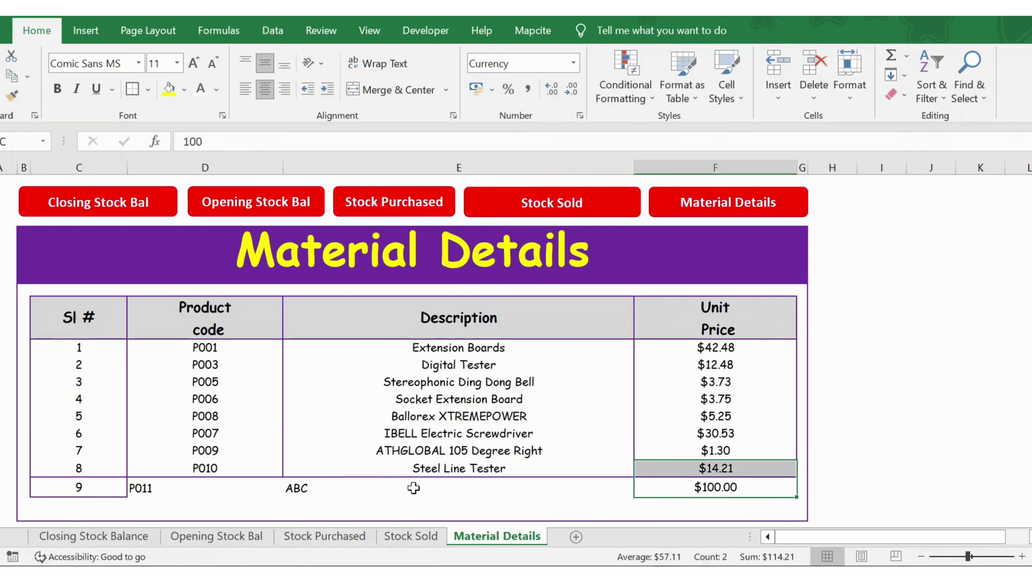
pyautogui.hotkey('shift', 'Up')
pyautogui.hotkey('shift', 'Up')
pyautogui.hotkey('shift', 'Up')
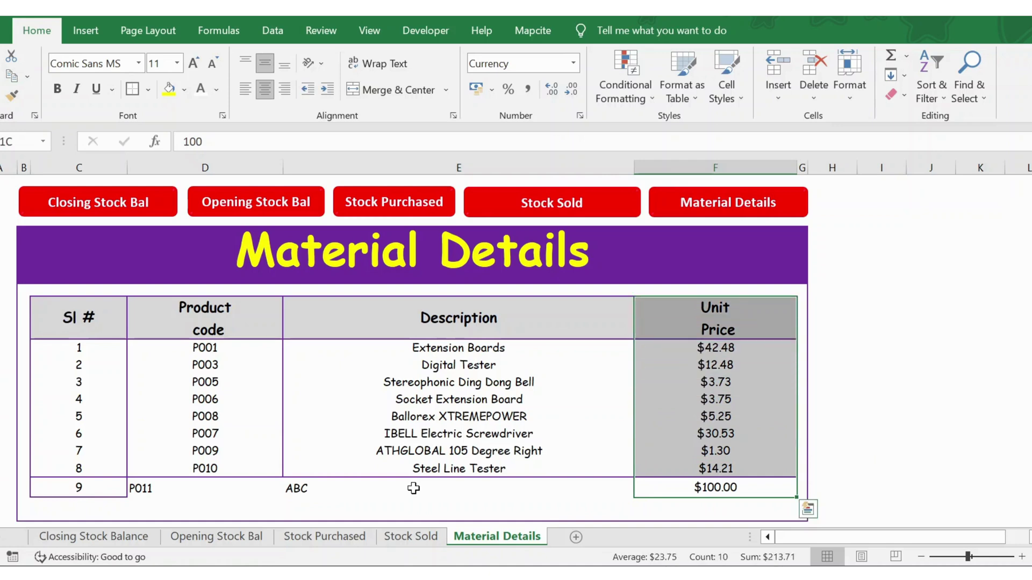
pyautogui.hotkey('shift', 'Left')
pyautogui.hotkey('shift', 'Left')
pyautogui.hotkey('shift', 'Left')
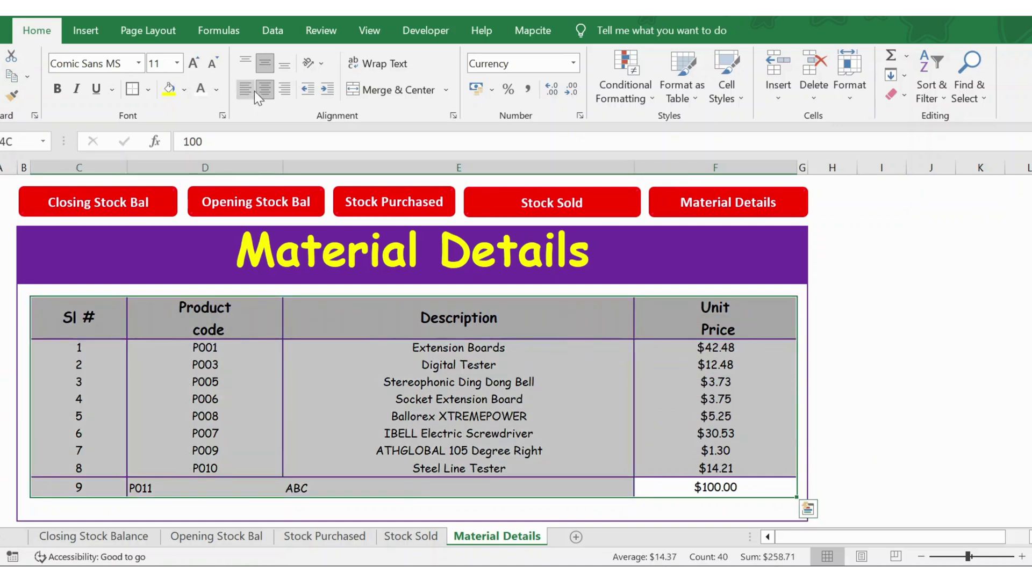
pyautogui.click(265, 91)
pyautogui.click(265, 91)
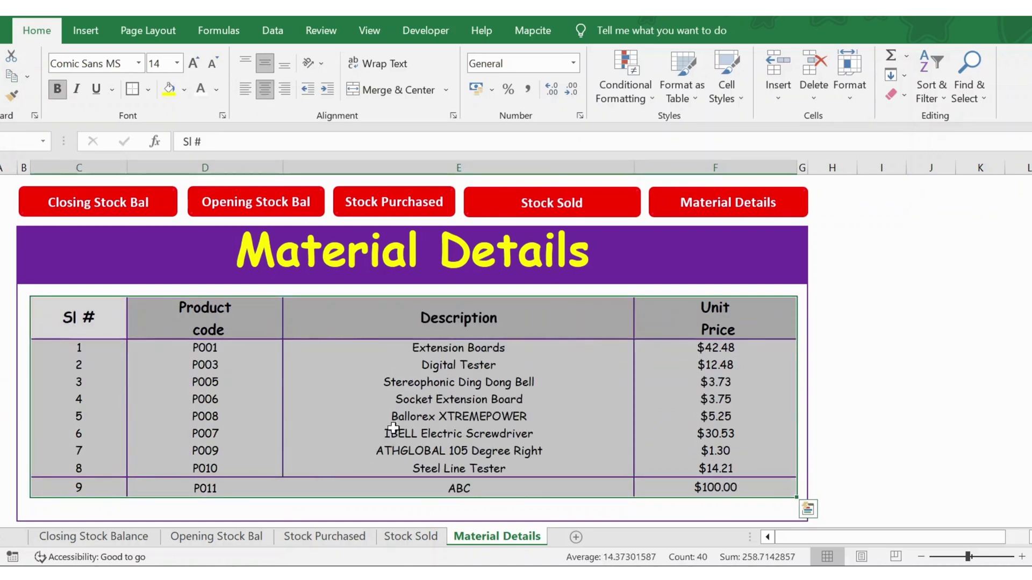
pyautogui.click(438, 486)
pyautogui.click(315, 421)
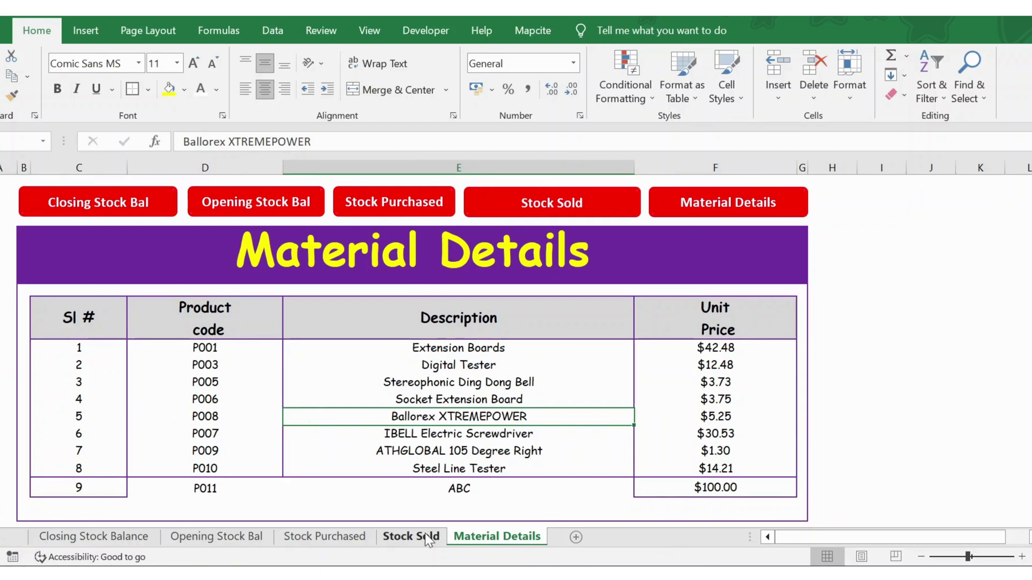
# - Look over the Stock Sold sheet and examine the first product row's cells on the Opening Stock Bal sheet
pyautogui.click(404, 539)
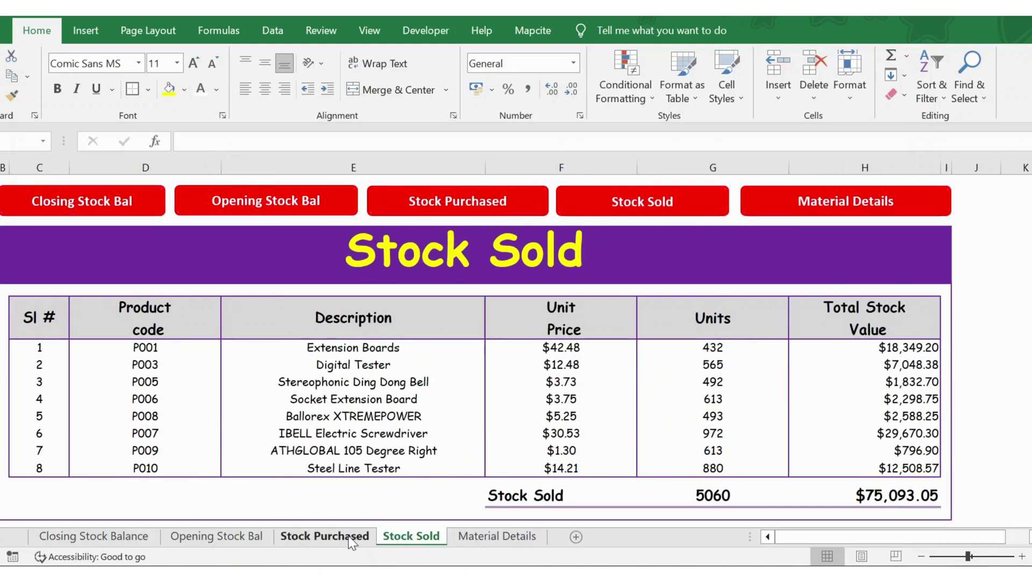
pyautogui.click(503, 539)
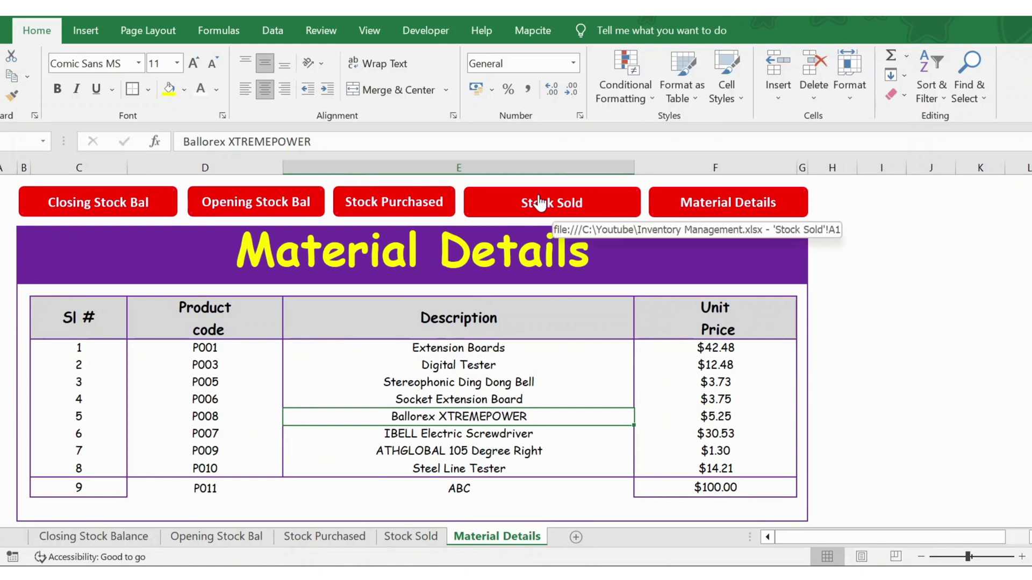
pyautogui.click(293, 211)
pyautogui.click(138, 345)
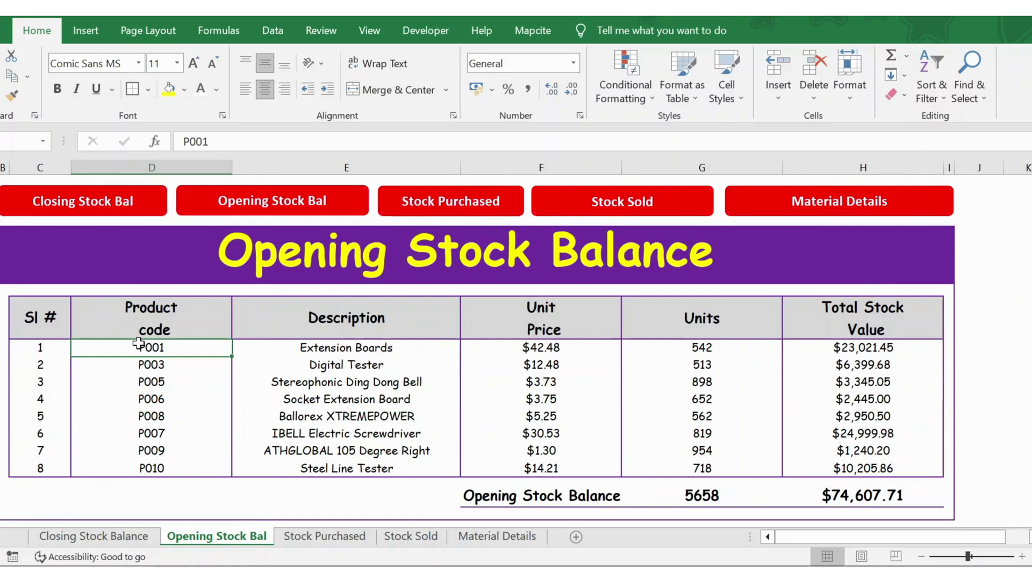
pyautogui.click(186, 323)
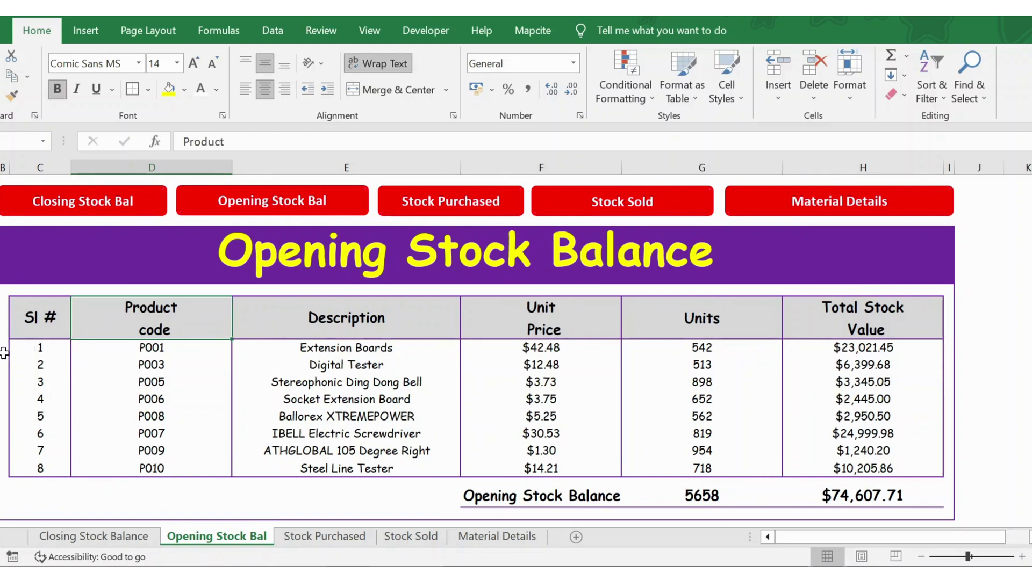
pyautogui.click(160, 346)
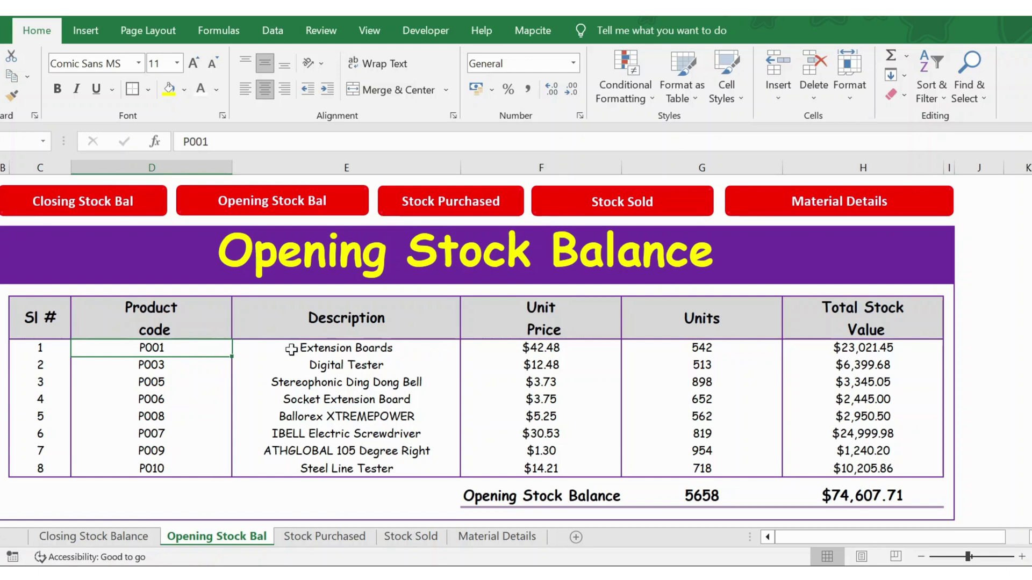
pyautogui.click(337, 350)
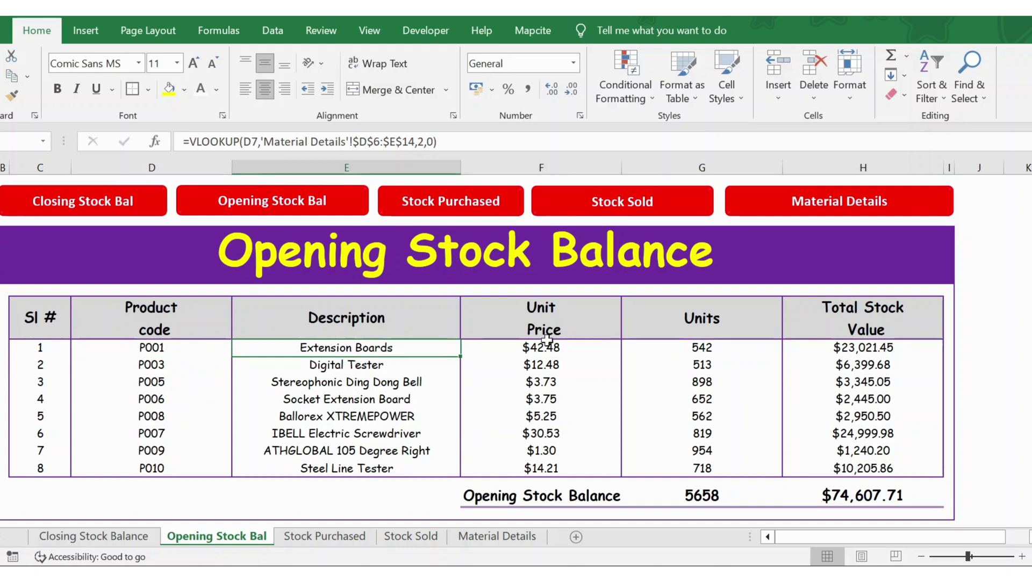
pyautogui.click(699, 348)
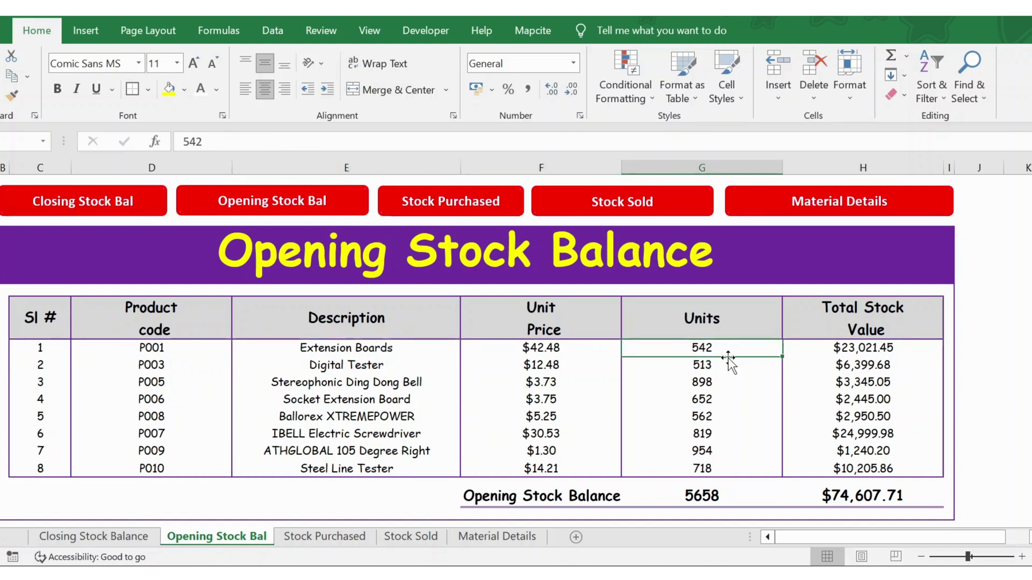
pyautogui.click(558, 348)
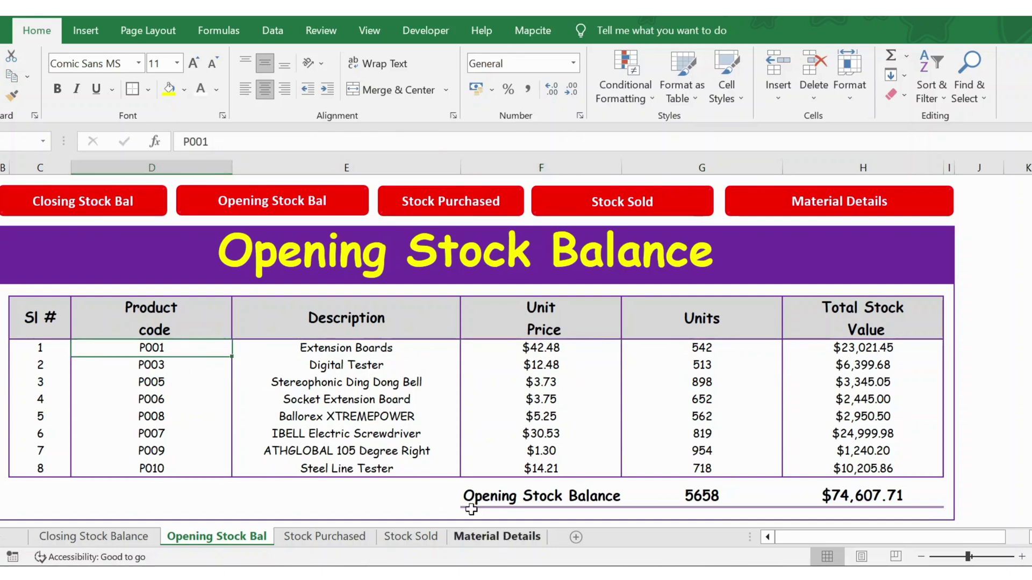
# - Examine the serial number formula, product codes and description lookup formulas in the Opening Stock Balance table
pyautogui.press('Left')
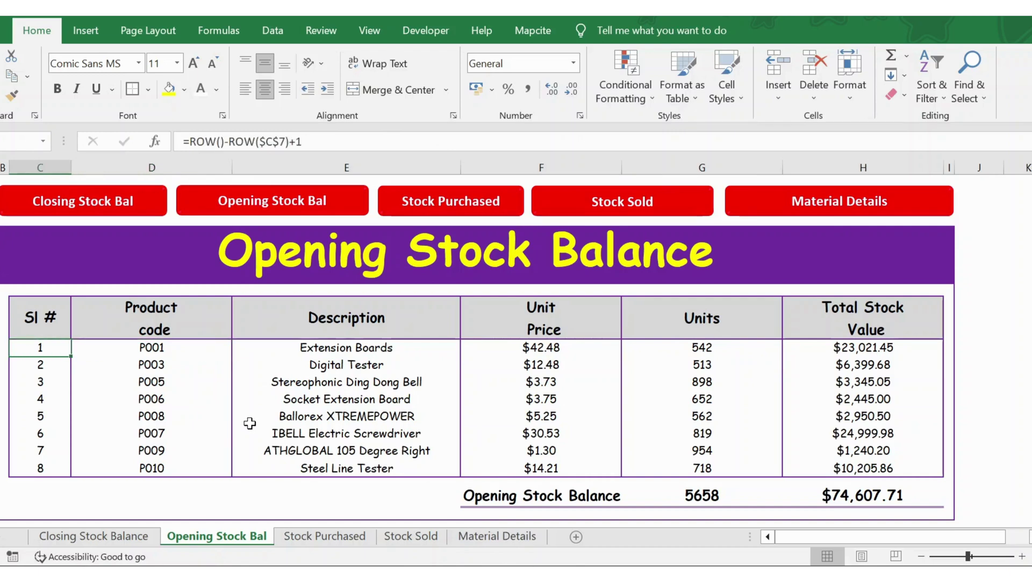
pyautogui.press('Right')
pyautogui.press('Up')
pyautogui.press('Down')
pyautogui.press('Down')
pyautogui.press('Down')
pyautogui.press('Down')
pyautogui.press('Down')
pyautogui.press('Down')
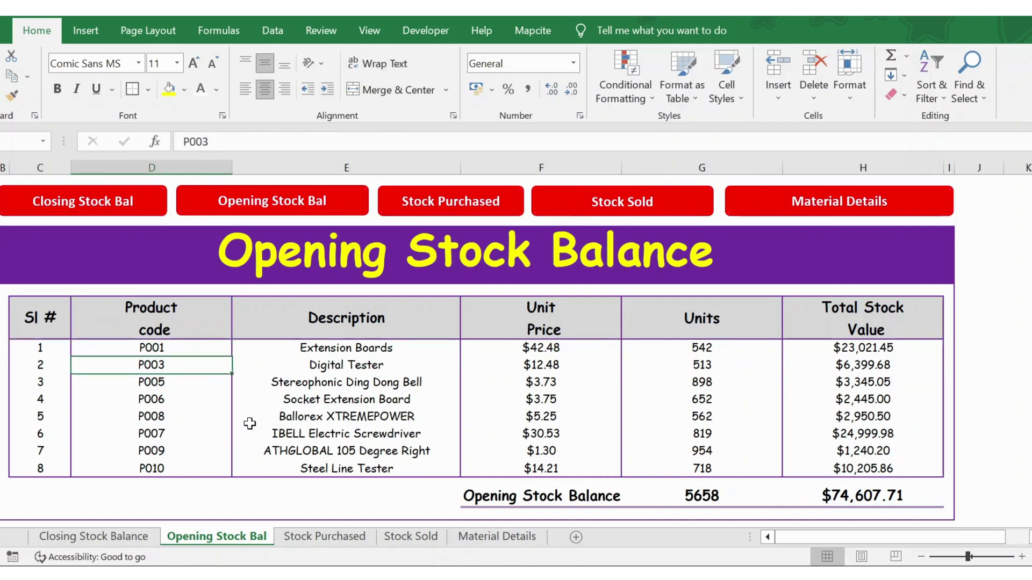
pyautogui.press('Right')
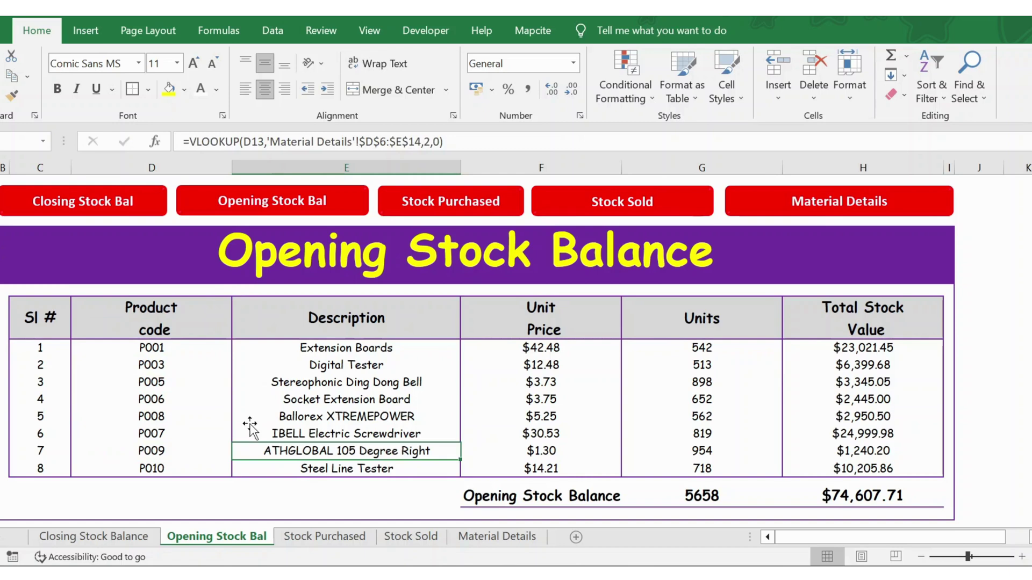
pyautogui.press('Up')
pyautogui.press('Up')
pyautogui.press('Up')
pyautogui.press('Up')
pyautogui.press('Up')
pyautogui.press('Up')
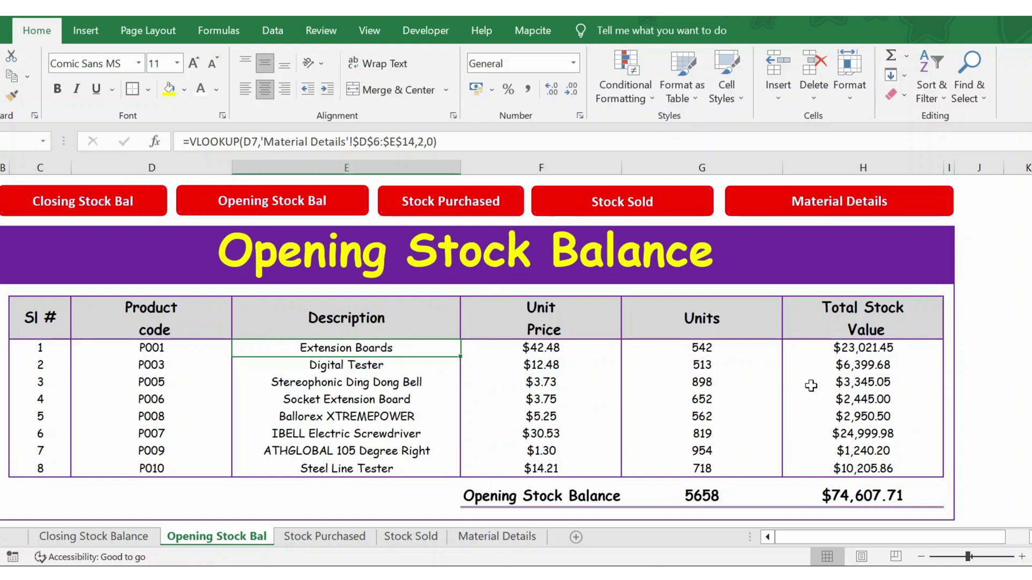
pyautogui.write('=vl')
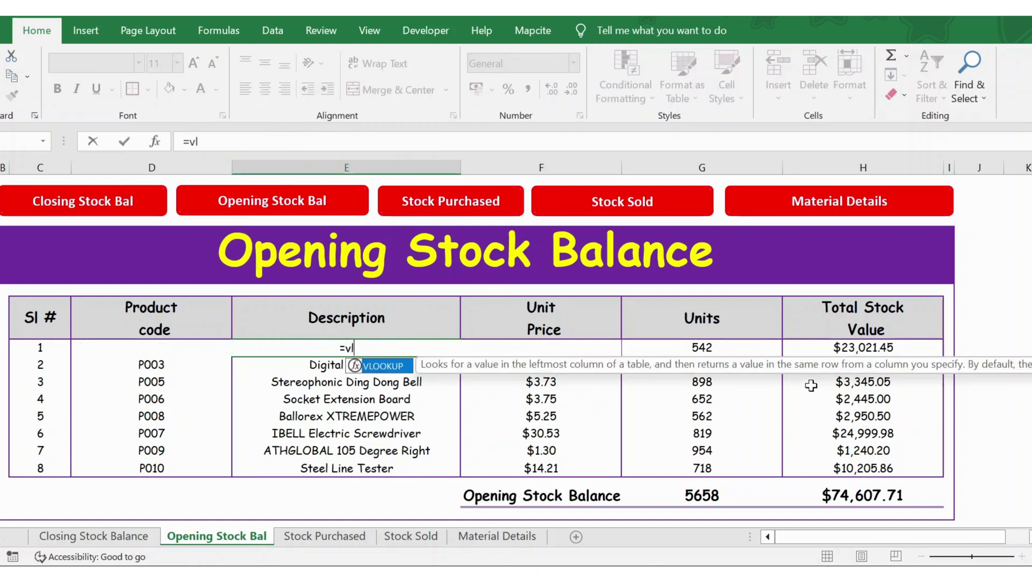
pyautogui.press('Tab')
pyautogui.press('Left')
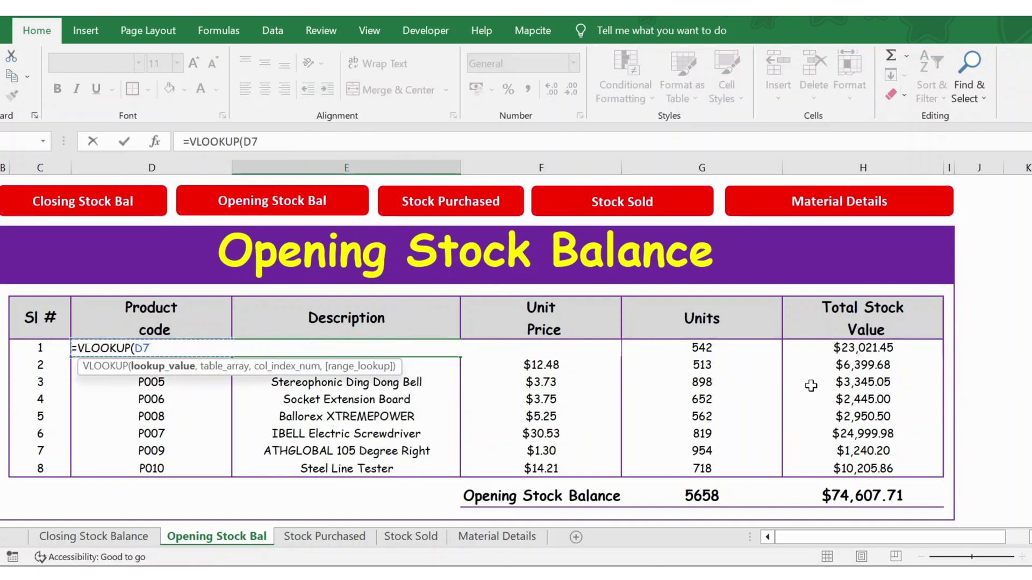
pyautogui.write(',')
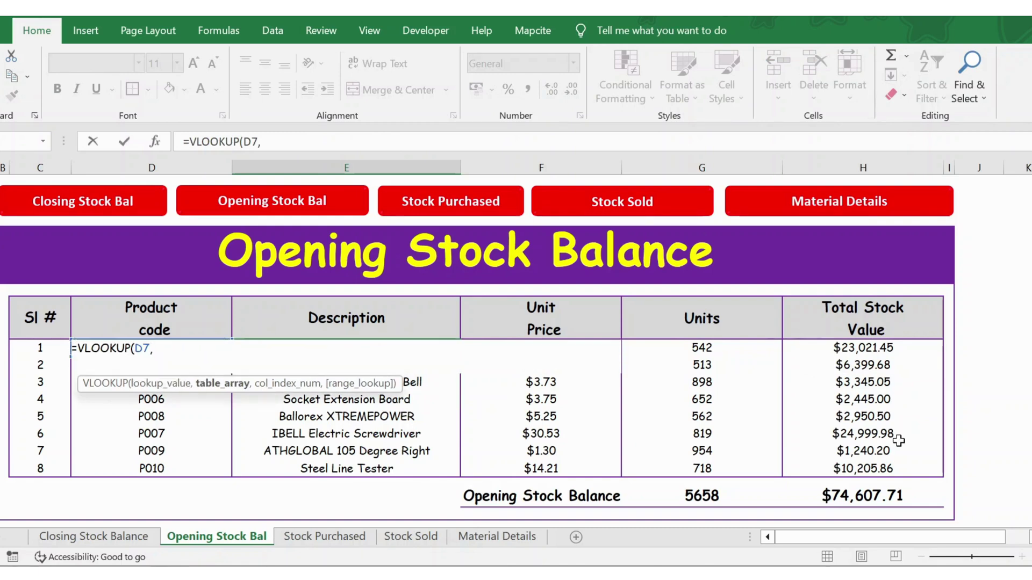
pyautogui.click(479, 538)
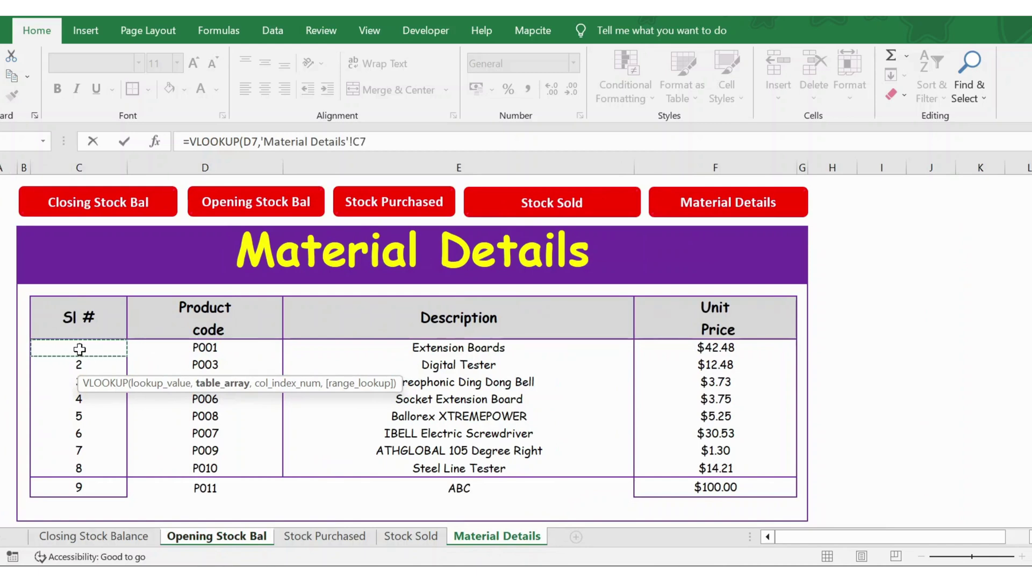
pyautogui.moveTo(79, 349)
pyautogui.mouseDown()
pyautogui.moveTo(81, 492)
pyautogui.moveTo(794, 491)
pyautogui.mouseUp()
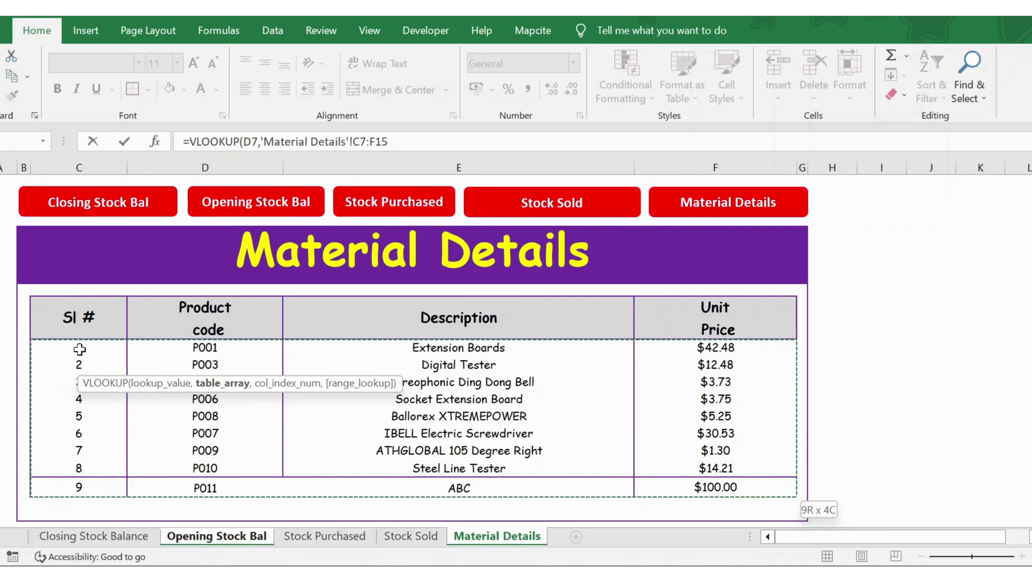
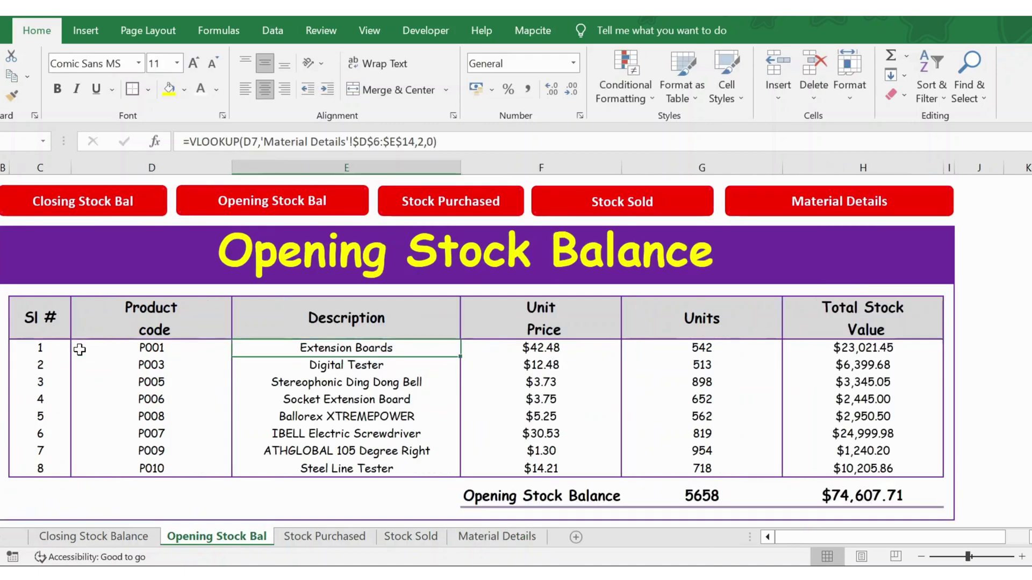
# - Look up the first product's description in E7 with =VLOOKUP(D7,'Material Details'!$D$7:$E$15,2,0)
pyautogui.click(80, 350)
pyautogui.write('=VLOOKUP(')
pyautogui.click(81, 350)
pyautogui.write(',')
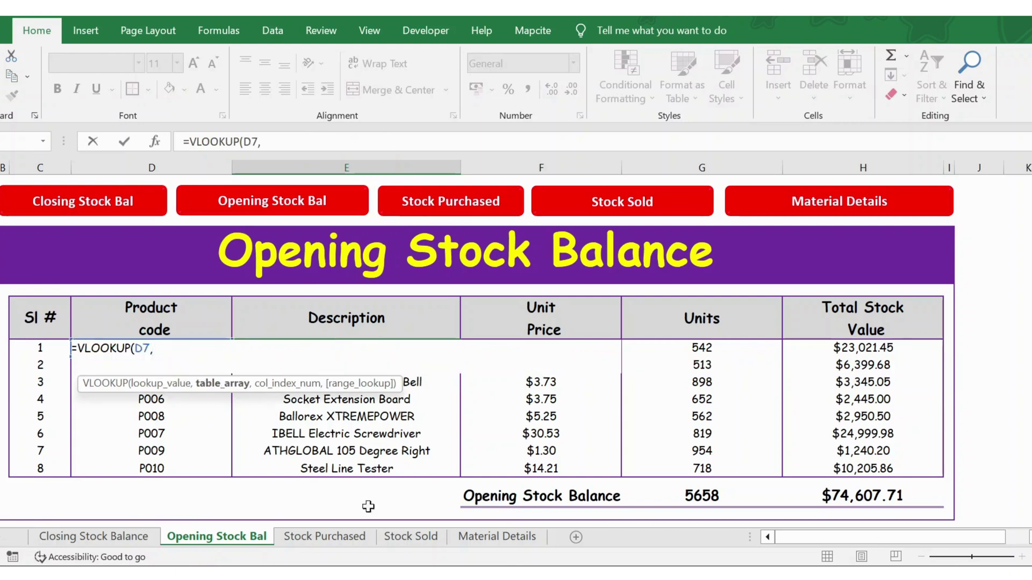
pyautogui.click(497, 537)
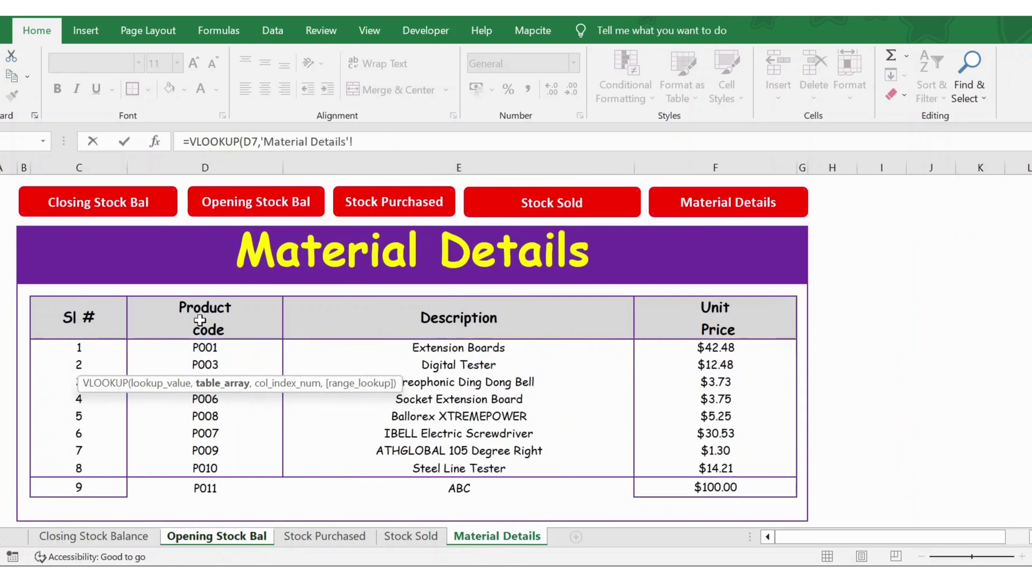
pyautogui.click(196, 345)
pyautogui.hotkey('shift', 'Right')
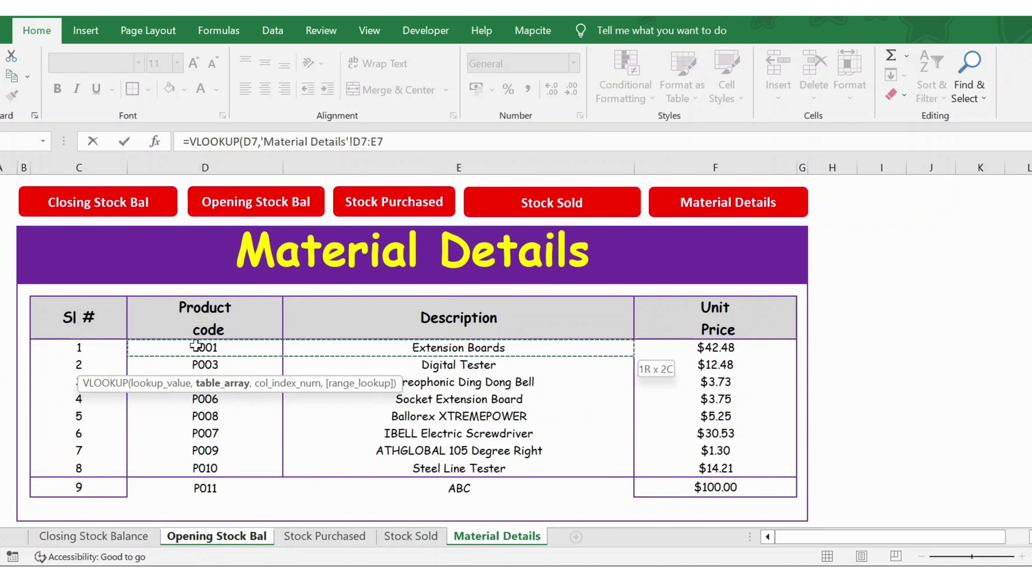
pyautogui.hotkey('ctrl', 'shift', 'Down')
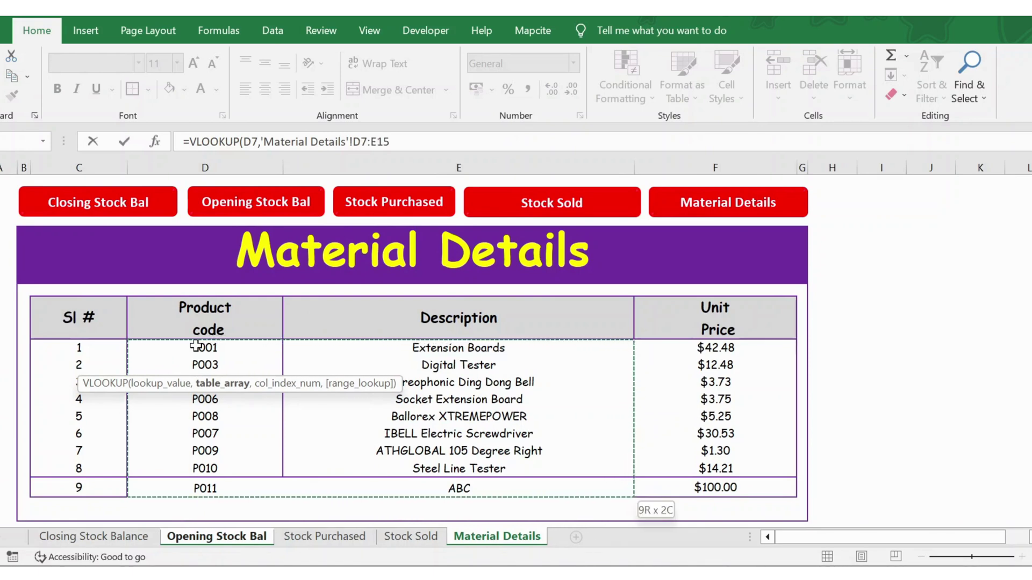
pyautogui.press('F4')
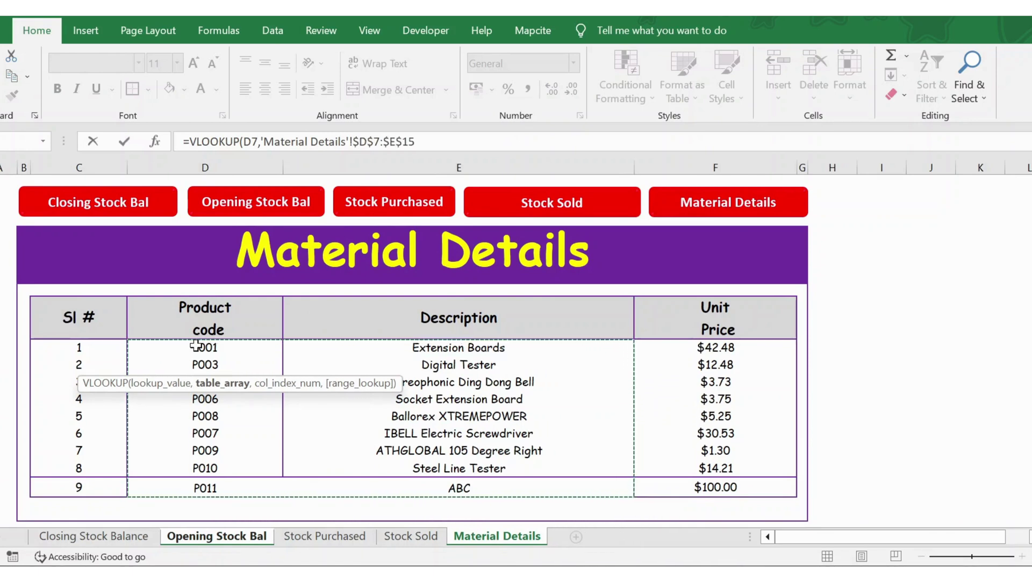
pyautogui.write(',2,')
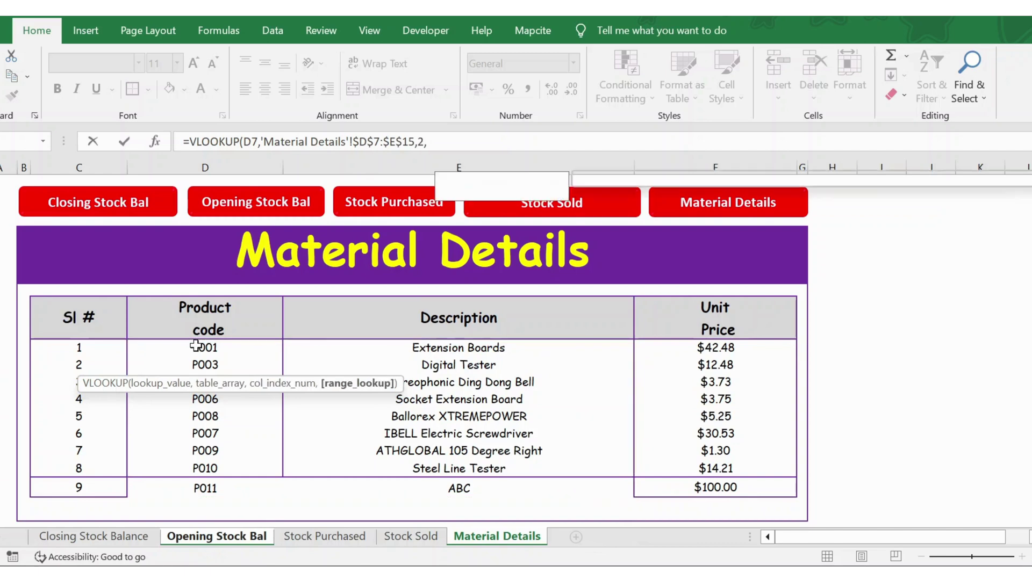
pyautogui.write('0)')
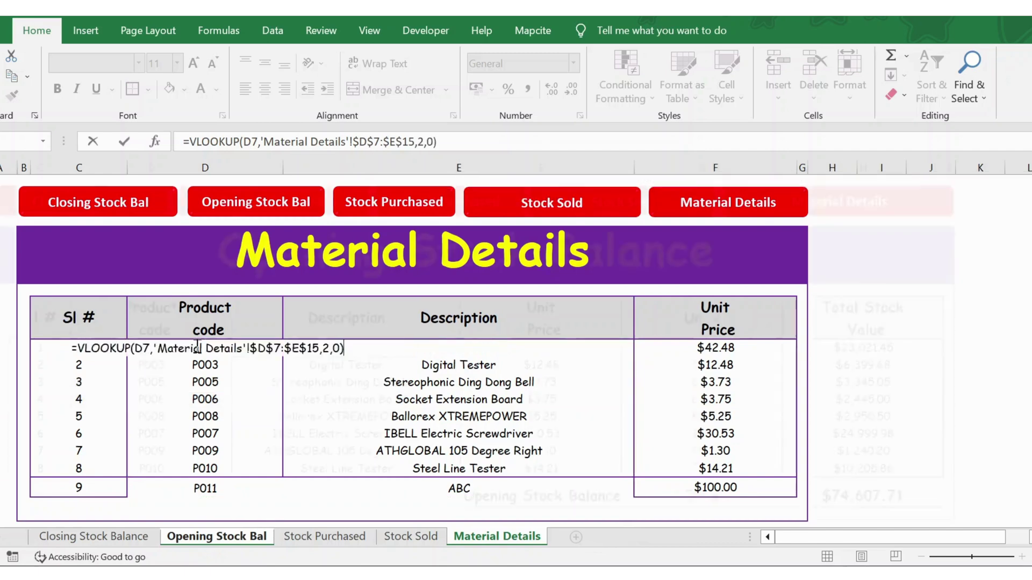
pyautogui.press('Return')
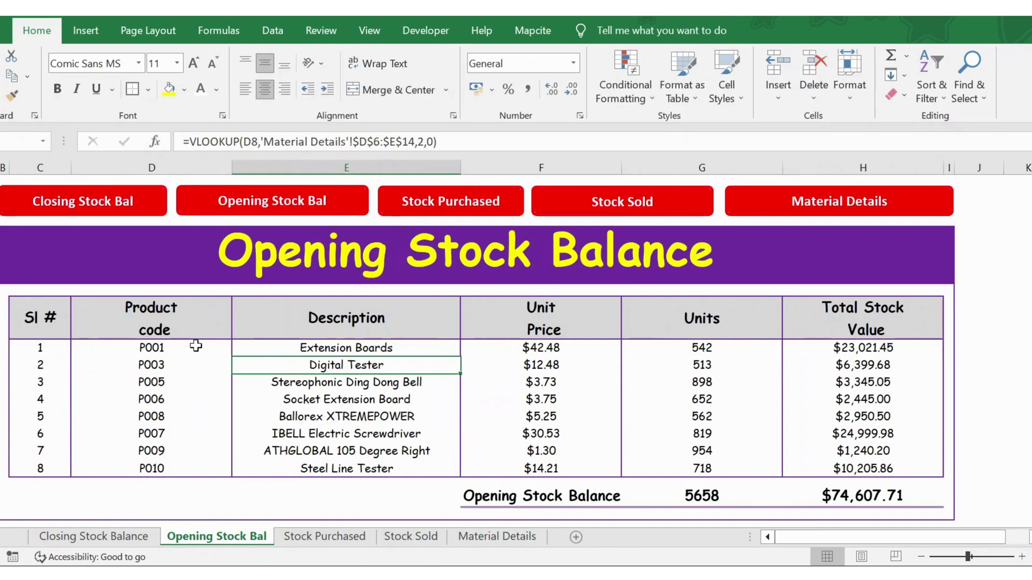
# - Examine the description lookup formulas in the rows of the Opening Stock Balance table
pyautogui.press('Down')
pyautogui.press('Down')
pyautogui.press('Down')
pyautogui.press('Down')
pyautogui.press('Down')
pyautogui.press('Down')
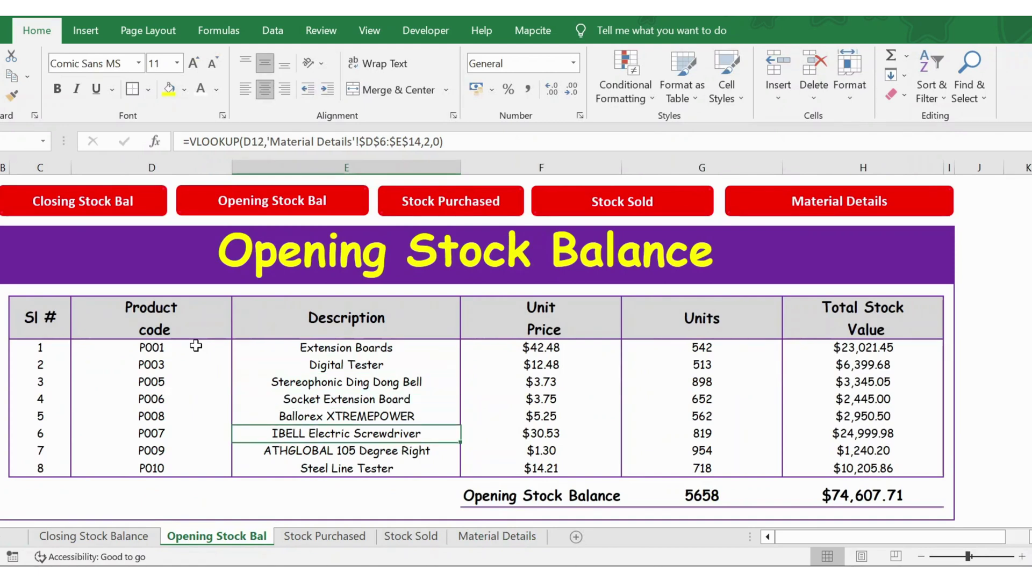
pyautogui.press('Up')
pyautogui.press('Up')
pyautogui.press('Up')
pyautogui.press('Up')
pyautogui.press('Up')
pyautogui.press('Up')
pyautogui.press('Up')
pyautogui.press('Down')
pyautogui.press('Down')
pyautogui.press('Down')
pyautogui.press('Down')
pyautogui.press('Down')
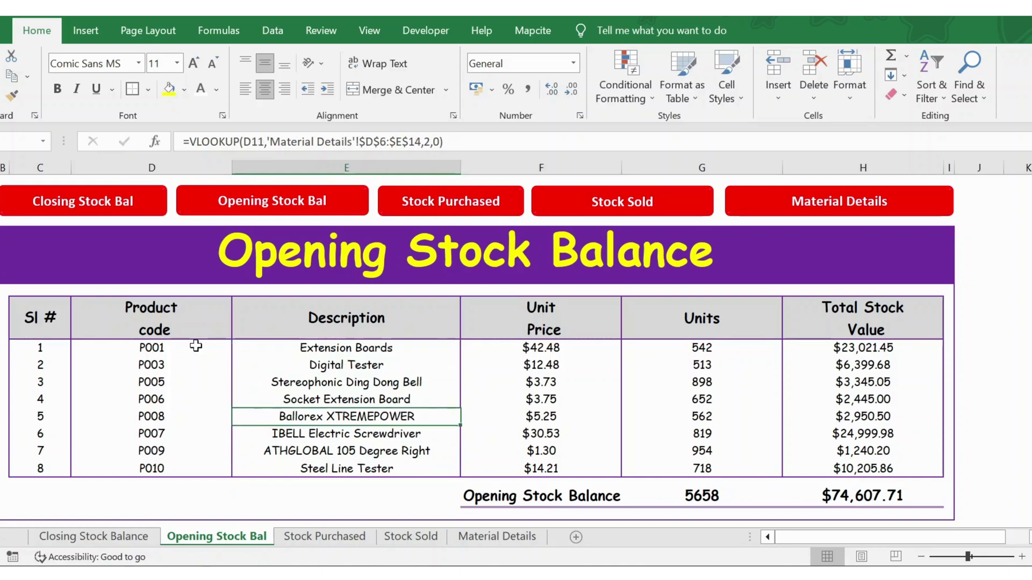
# - Check code P011 on Material Details, try it as the first product code on Opening Stock Bal, and undo the change
pyautogui.click(481, 537)
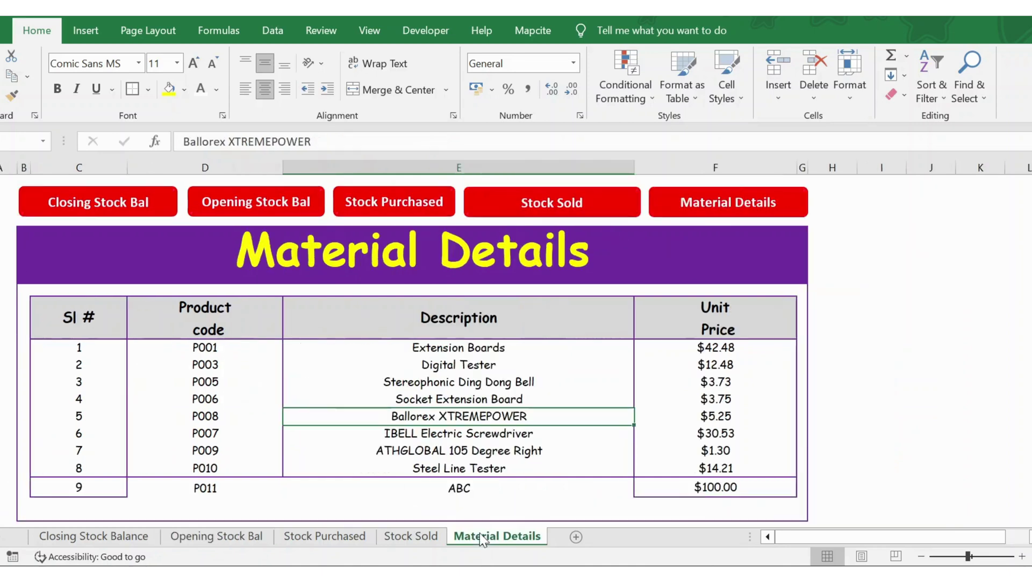
pyautogui.click(192, 487)
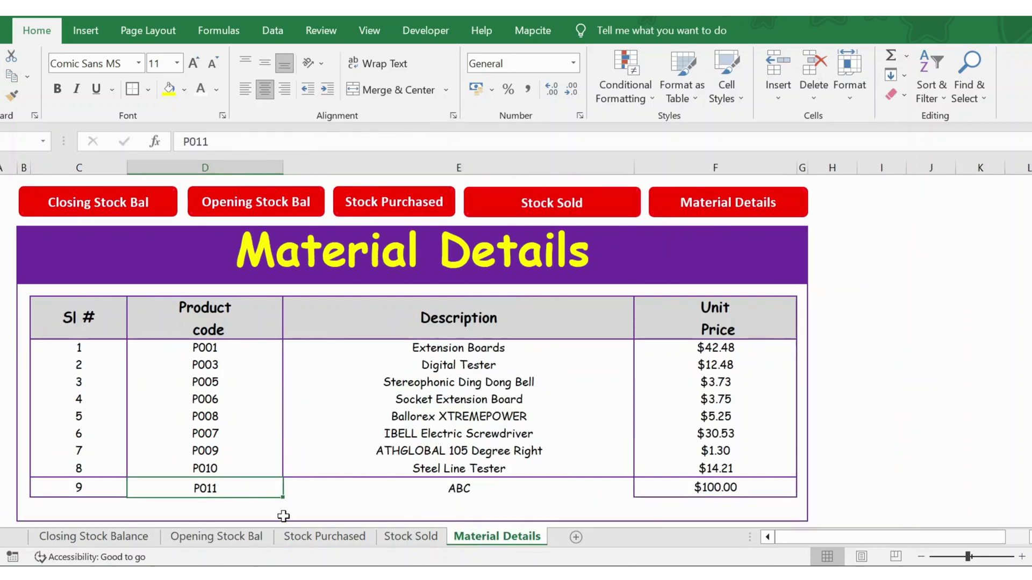
pyautogui.click(225, 536)
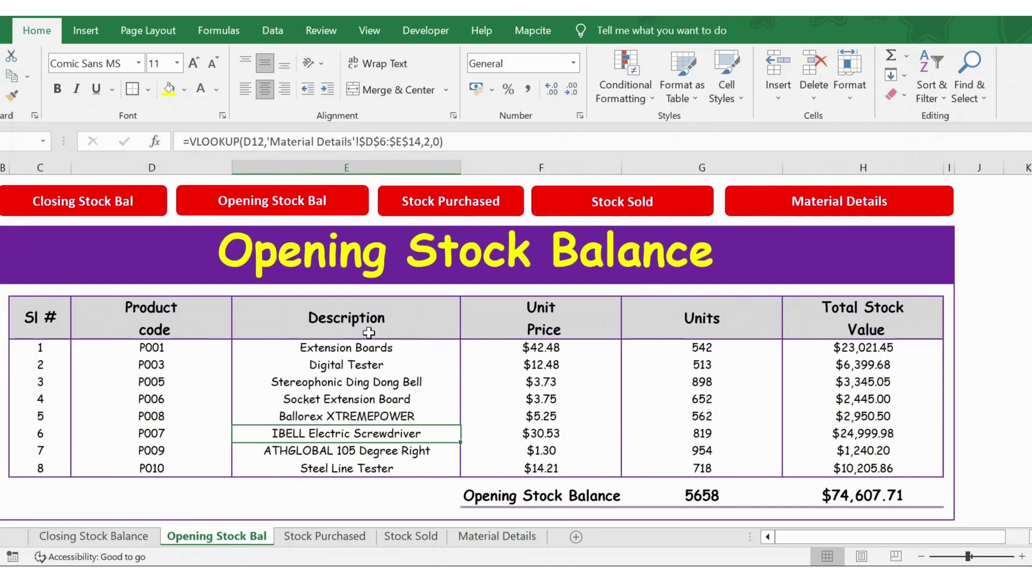
pyautogui.click(205, 343)
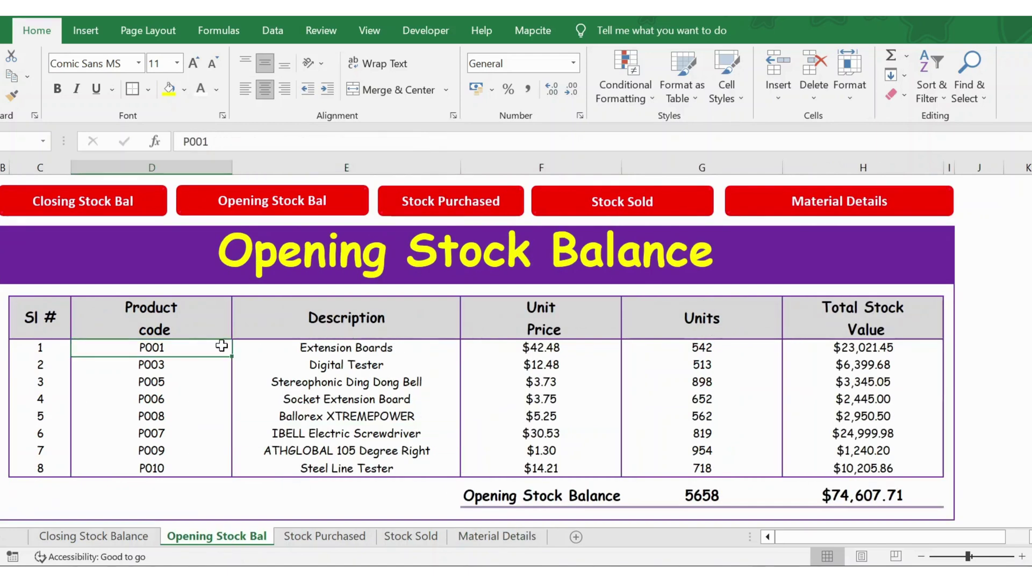
pyautogui.doubleClick(182, 352)
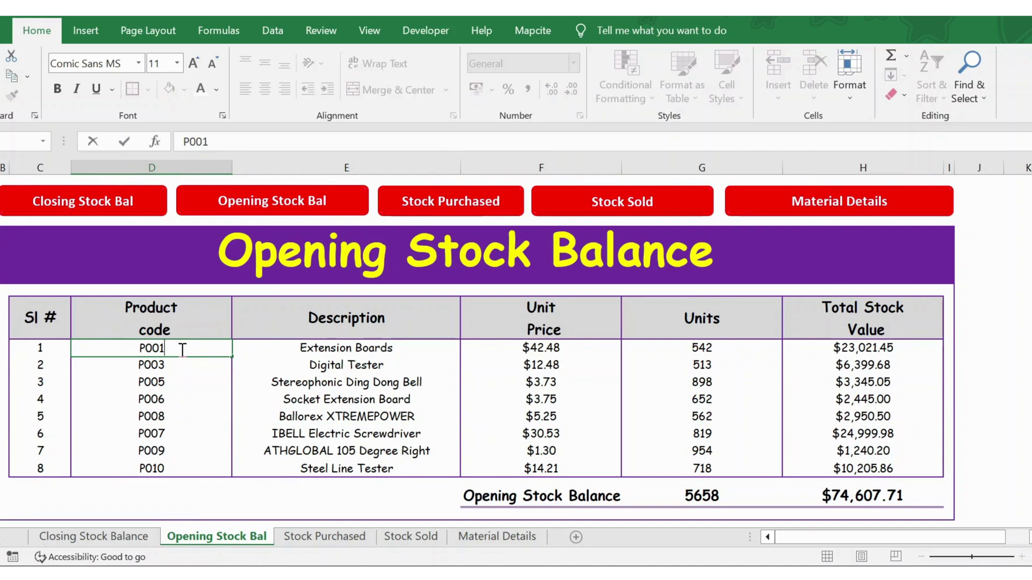
pyautogui.press('BackSpace')
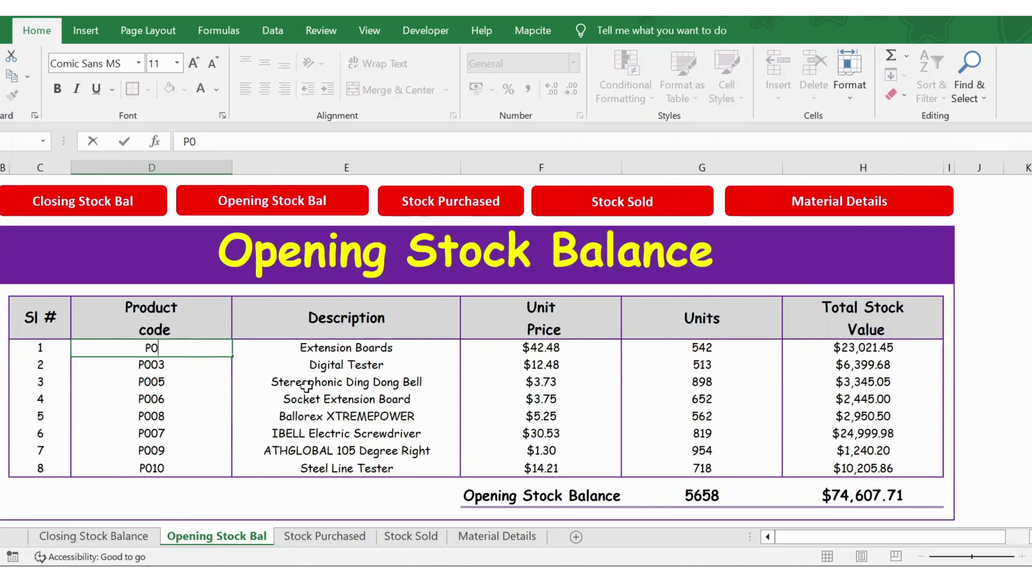
pyautogui.write('11')
pyautogui.press('Tab')
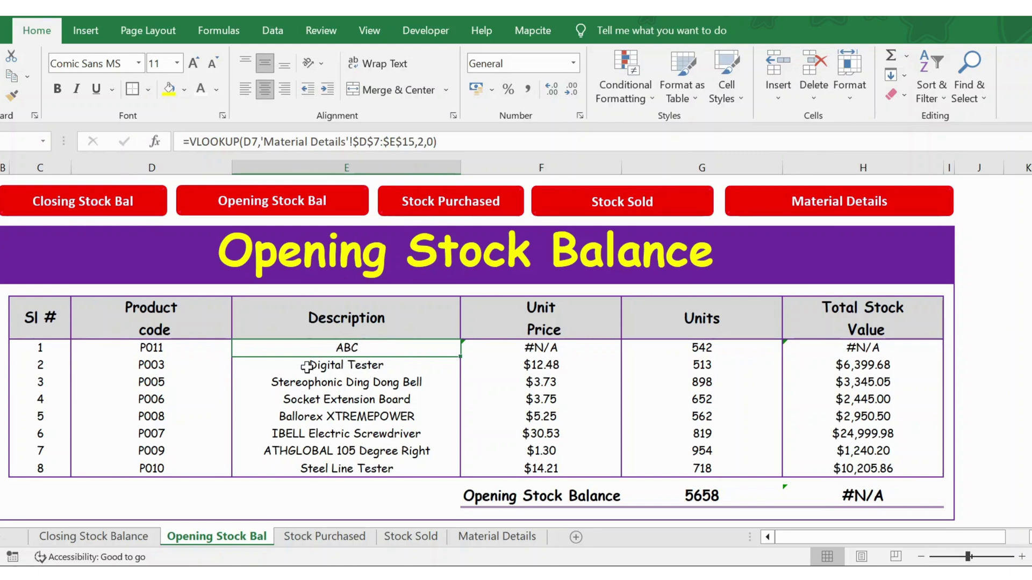
pyautogui.hotkey('ctrl', 'z')
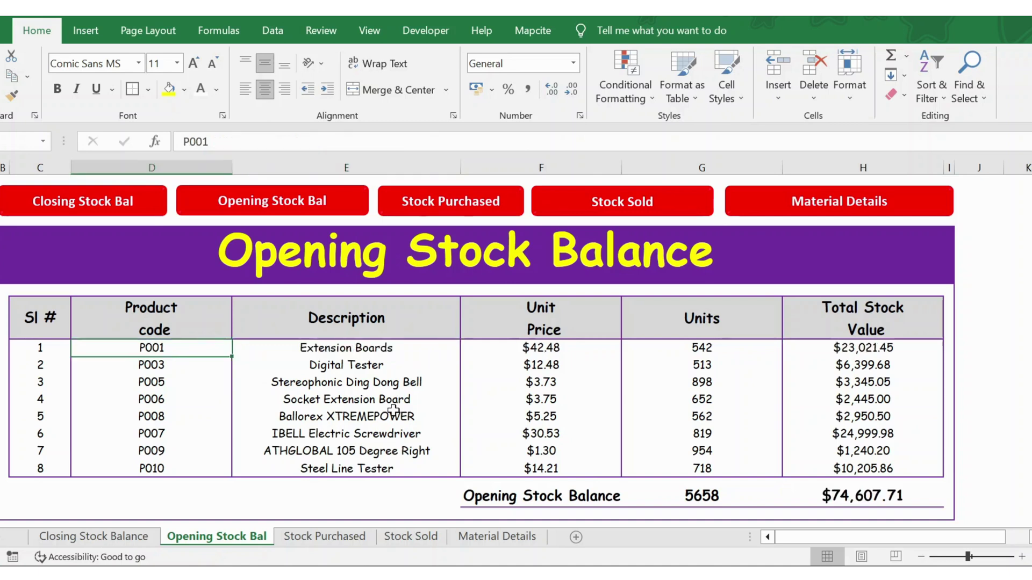
# - Examine the first row's unit price lookup formula and the unit quantities of all products
pyautogui.click(536, 348)
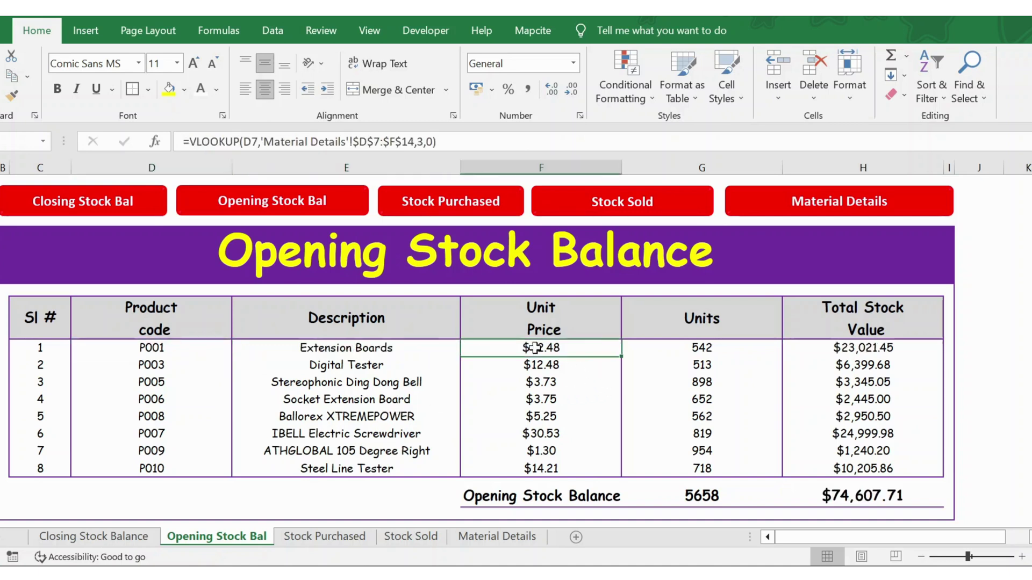
pyautogui.click(396, 347)
pyautogui.click(541, 344)
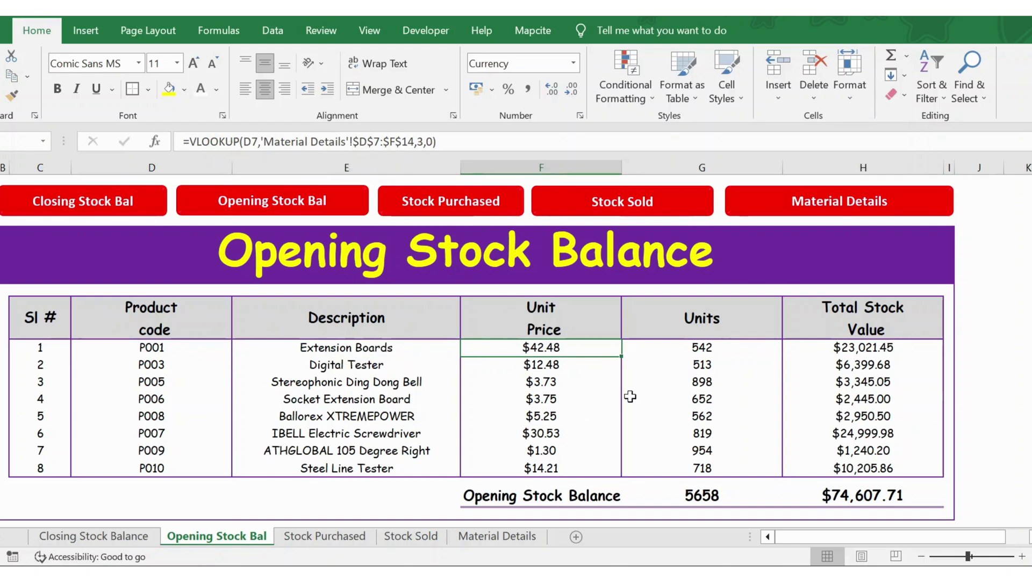
pyautogui.click(706, 348)
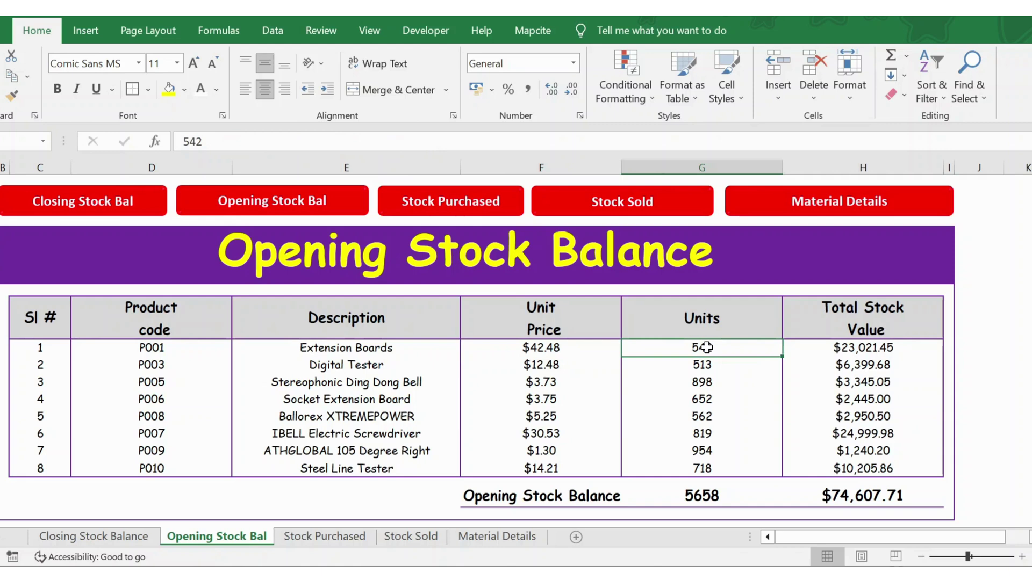
pyautogui.hotkey('ctrl', 'shift', 'Down')
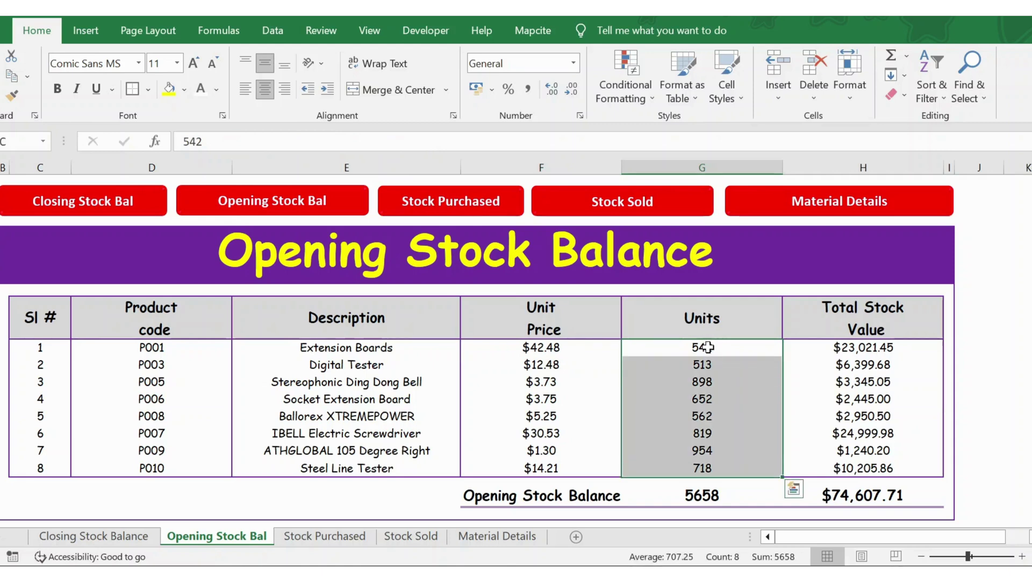
# - Calculate the first product's total stock value in H7 as unit price times units with =F7*G7
pyautogui.click(828, 344)
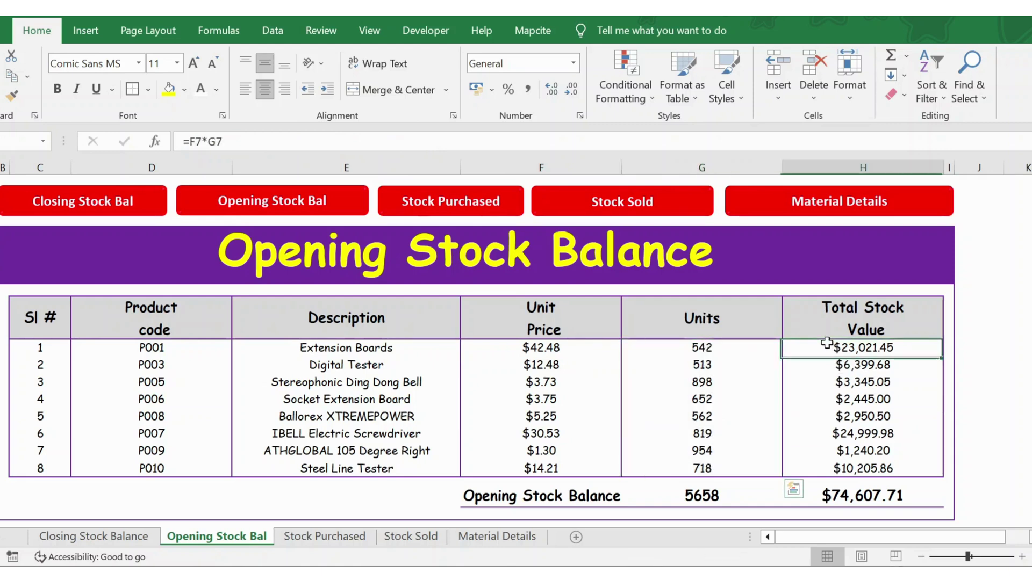
pyautogui.write('=')
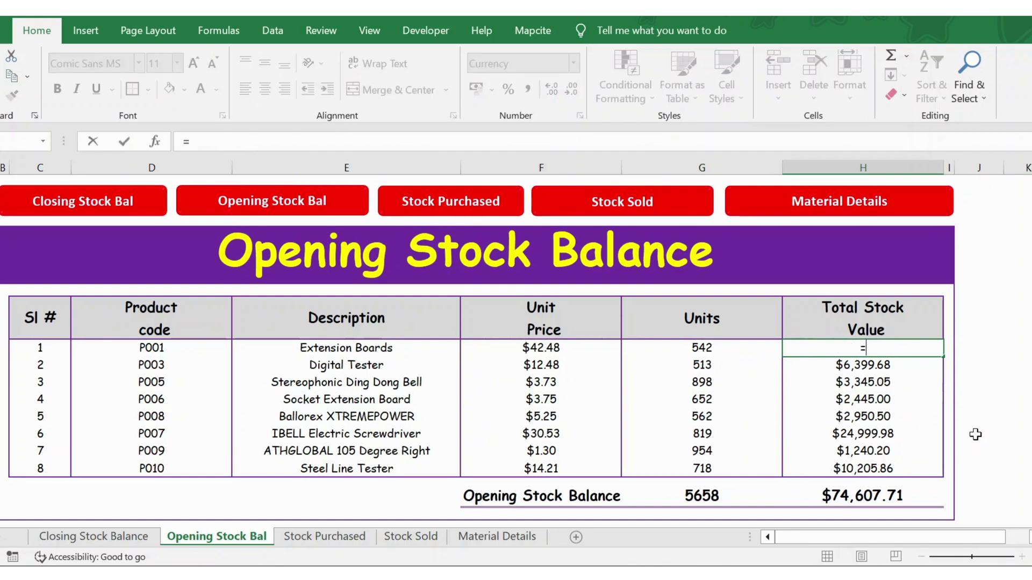
pyautogui.press('Left')
pyautogui.press('Left')
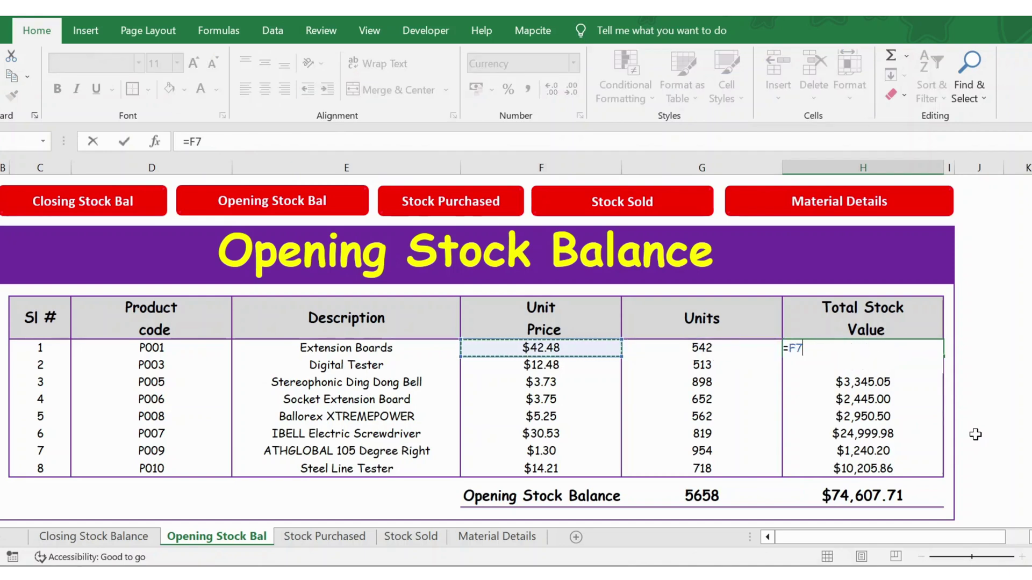
pyautogui.write('*')
pyautogui.press('Left')
pyautogui.press('Return')
# - Copy the first product's total stock value formula to the remaining product rows, H8 through H14
pyautogui.press('Up')
pyautogui.hotkey('ctrl', 'c')
pyautogui.press('Down')
pyautogui.hotkey('ctrl', 'shift', 'Down')
pyautogui.press('Return')
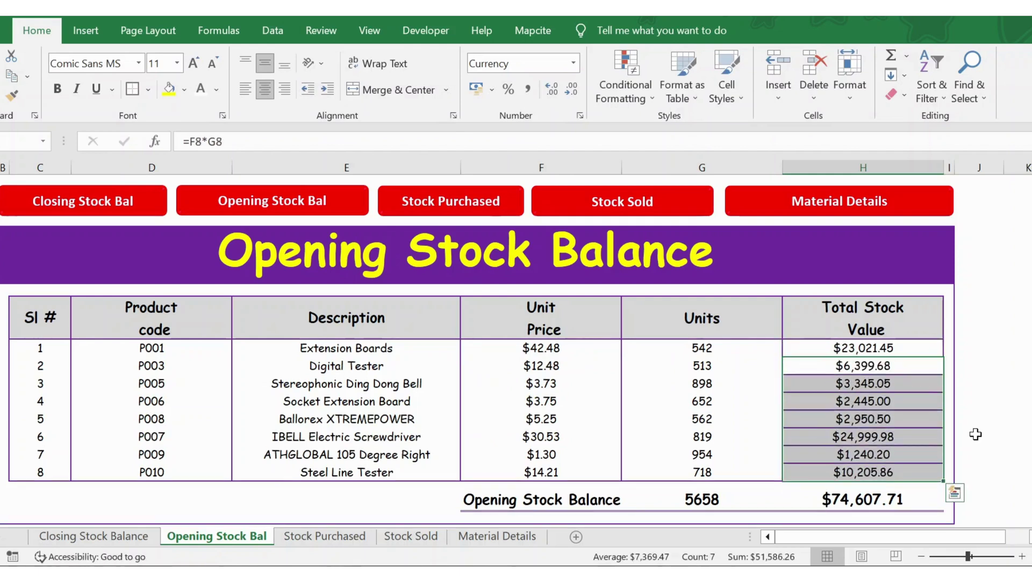
# - Total the units of all products in the Opening Stock Balance row with =SUM(G7:G14)
pyautogui.click(577, 498)
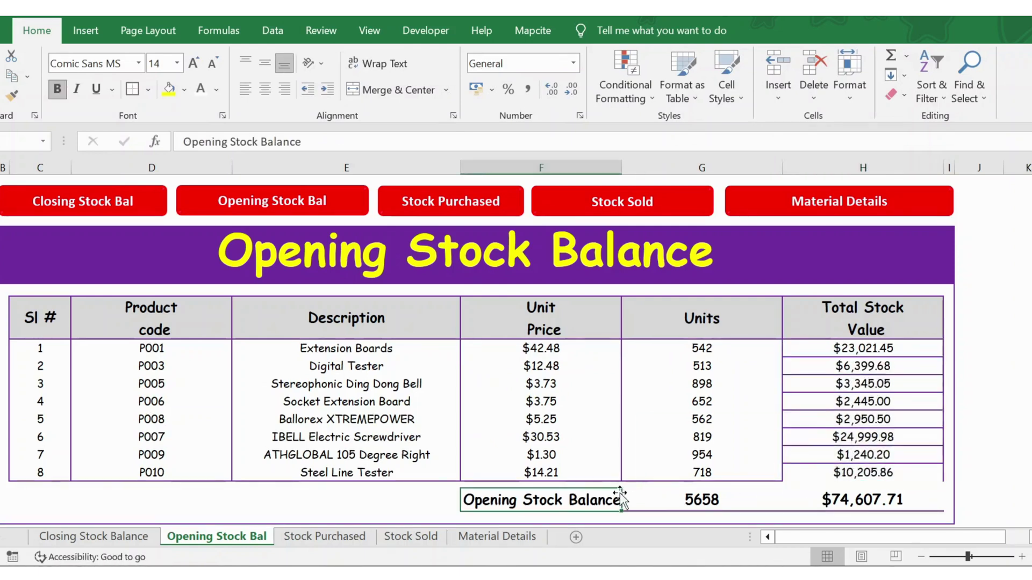
pyautogui.click(724, 495)
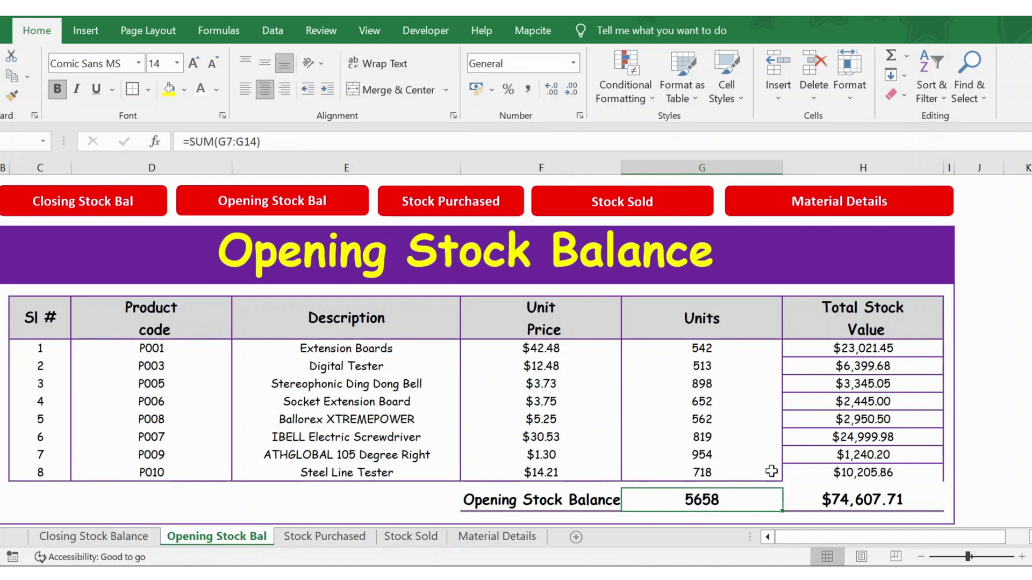
pyautogui.write('=sum')
pyautogui.press('Tab')
pyautogui.press('Up')
pyautogui.press('Up')
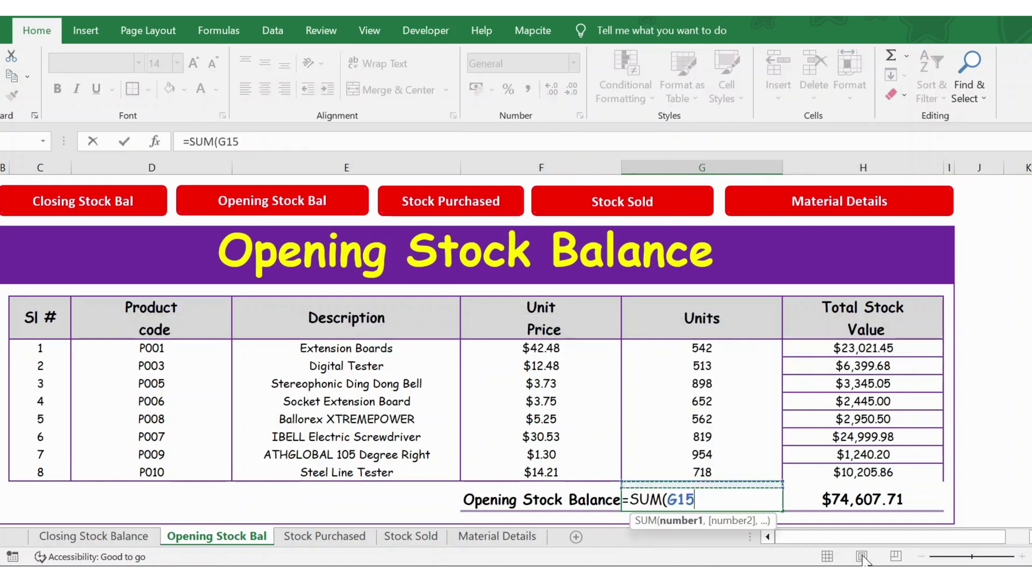
pyautogui.hotkey('shift', 'Up')
pyautogui.hotkey('shift', 'Up')
pyautogui.hotkey('shift', 'Up')
pyautogui.hotkey('shift', 'Up')
pyautogui.hotkey('shift', 'Up')
pyautogui.hotkey('shift', 'Up')
pyautogui.hotkey('shift', 'Up')
pyautogui.press('Return')
# - Copy the units total formula to the Total Stock Value column of the Opening Stock Balance row
pyautogui.press('Up')
pyautogui.hotkey('ctrl', 'c')
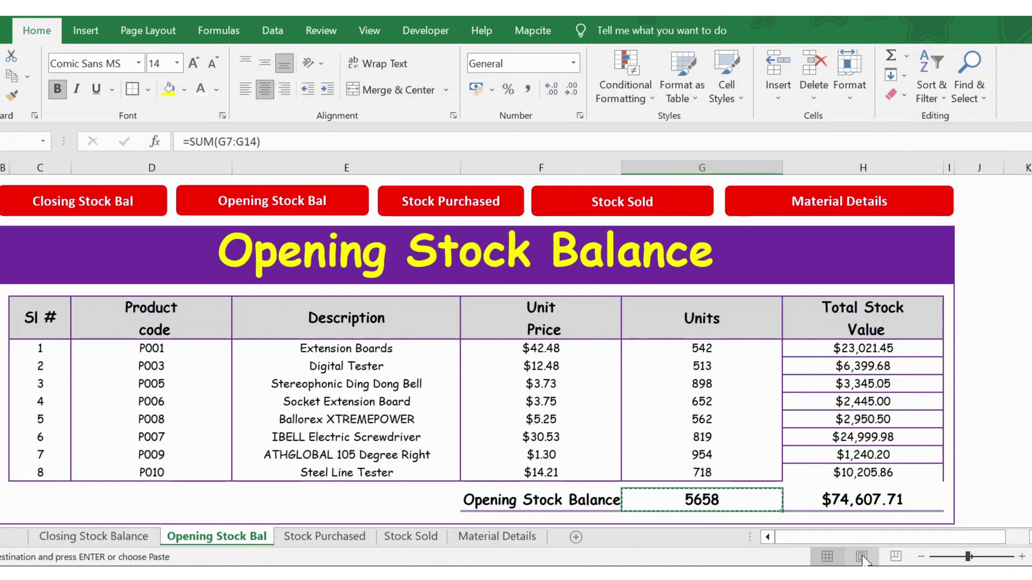
pyautogui.press('Right')
pyautogui.press('Left')
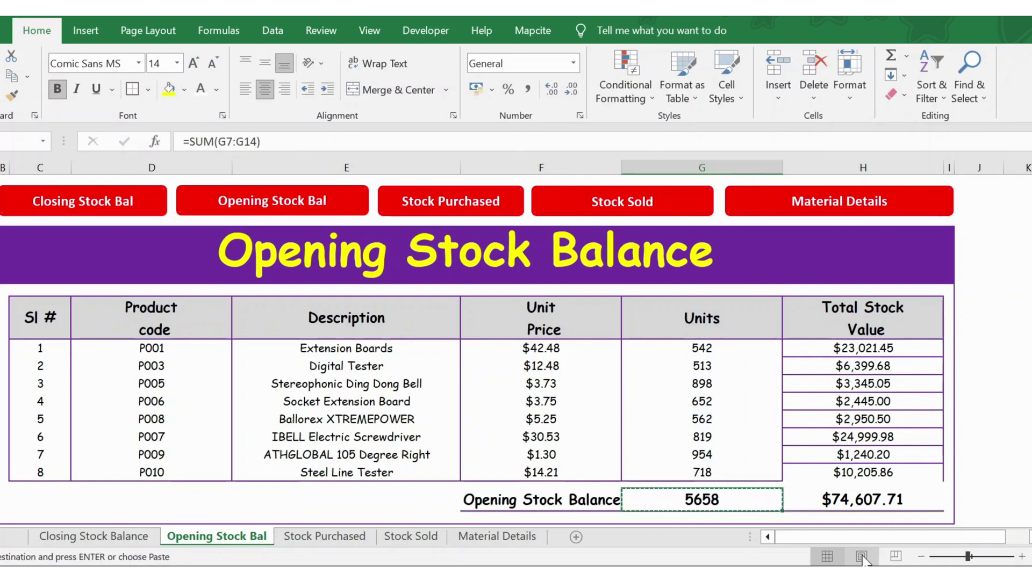
pyautogui.press('Right')
pyautogui.hotkey('ctrl', 'v')
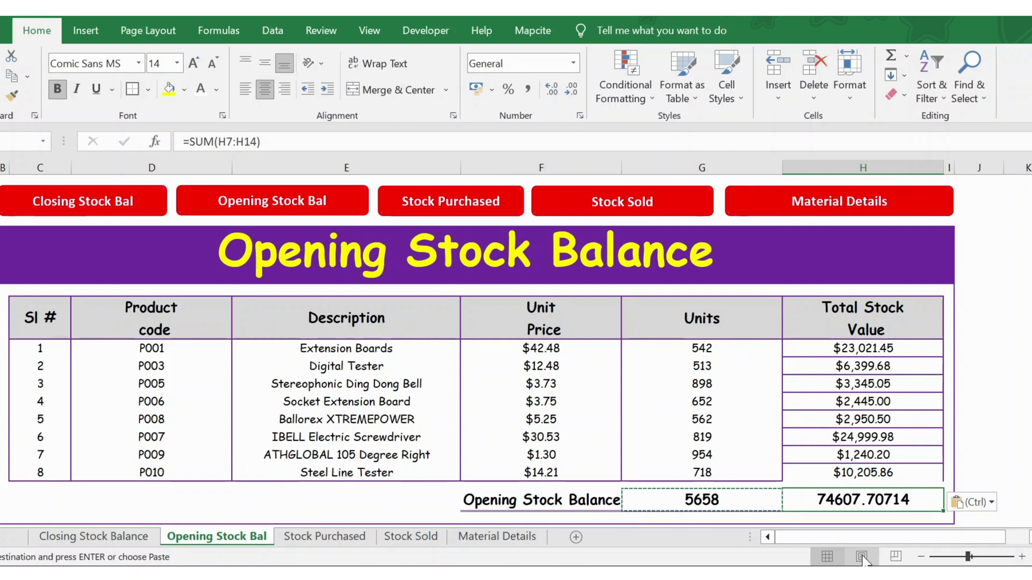
pyautogui.press('Escape')
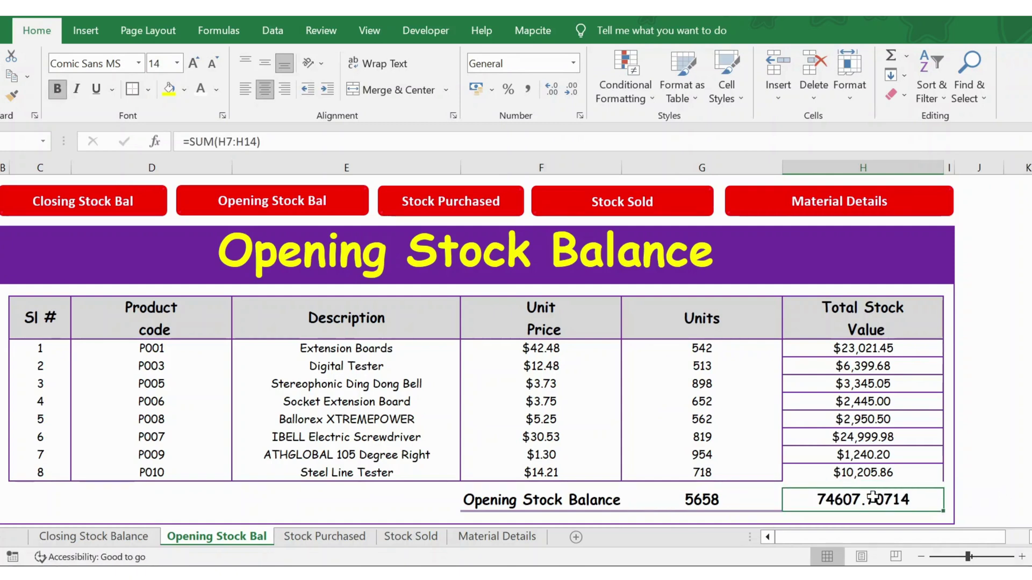
# - Copy the currency formatting of the last product's total stock value to the Opening Stock Balance row's Total Stock Value cell
pyautogui.click(869, 473)
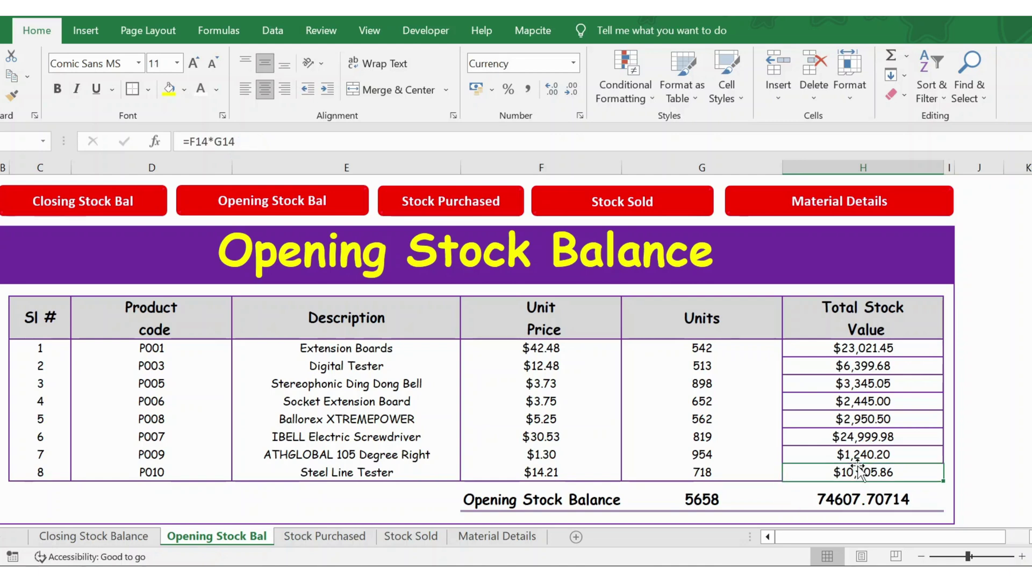
pyautogui.click(11, 96)
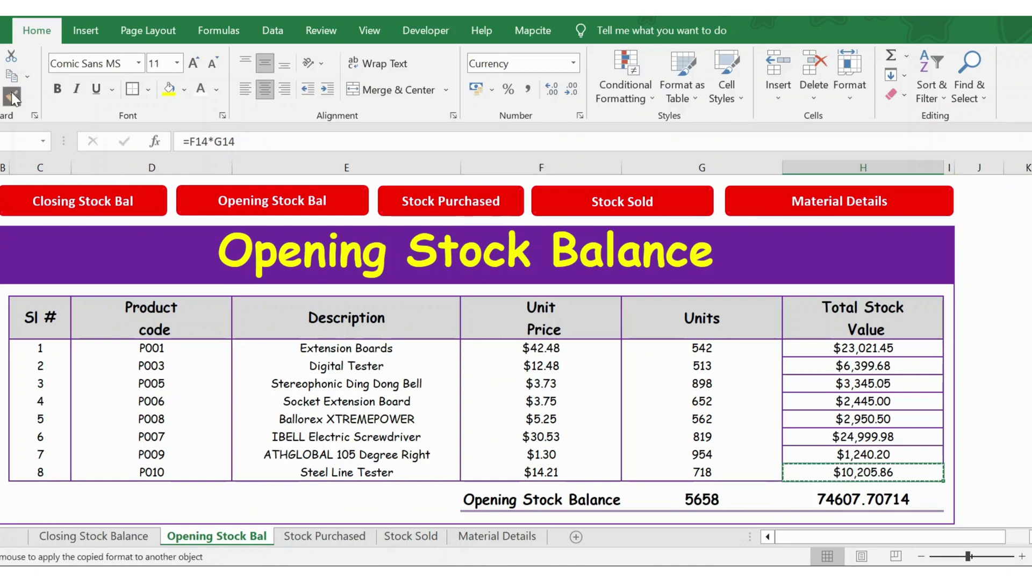
pyautogui.click(863, 497)
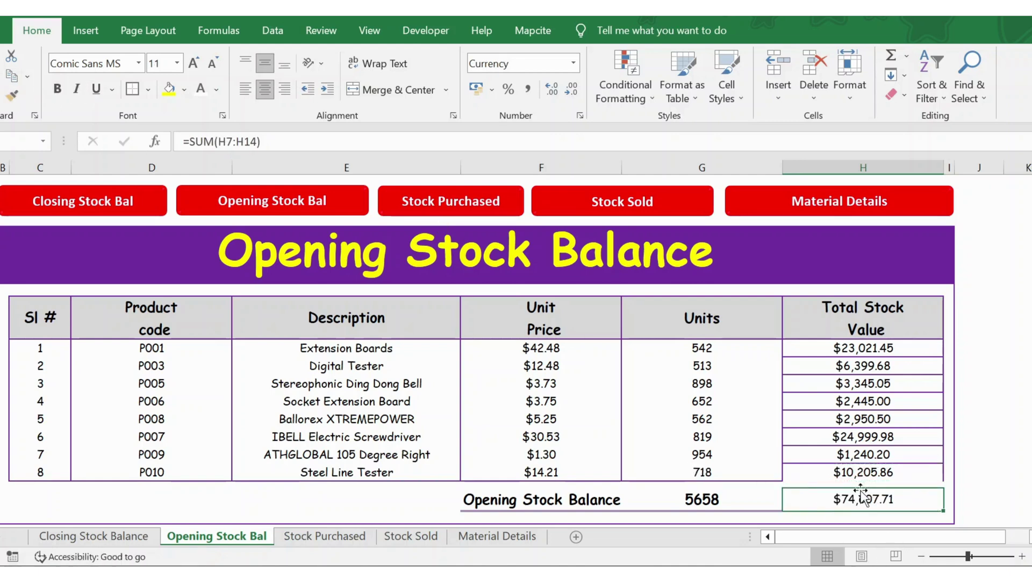
pyautogui.click(1002, 473)
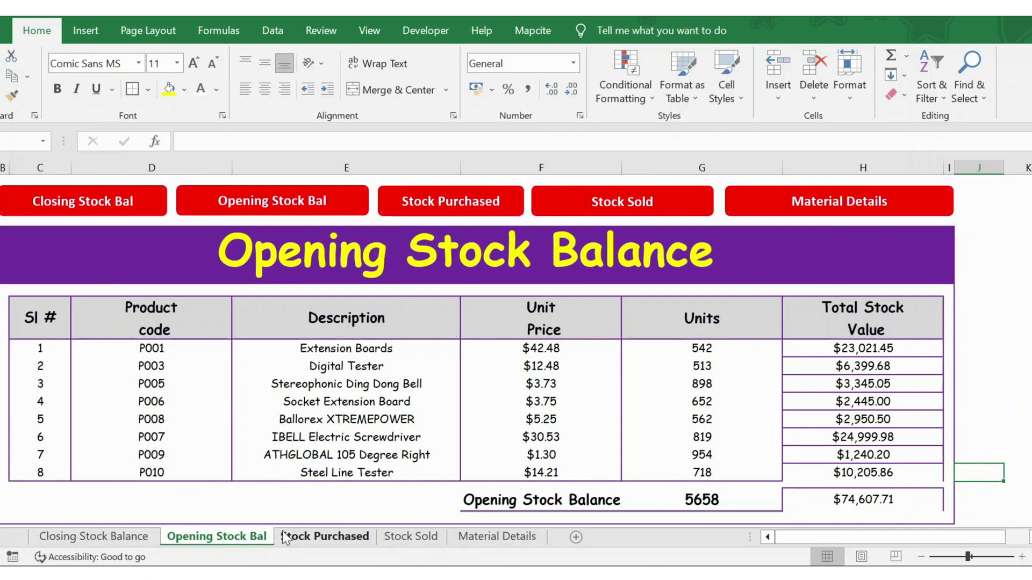
# - Examine the product codes and the VLOOKUP formulas for description and unit price on the Stock Purchased sheet
pyautogui.click(304, 539)
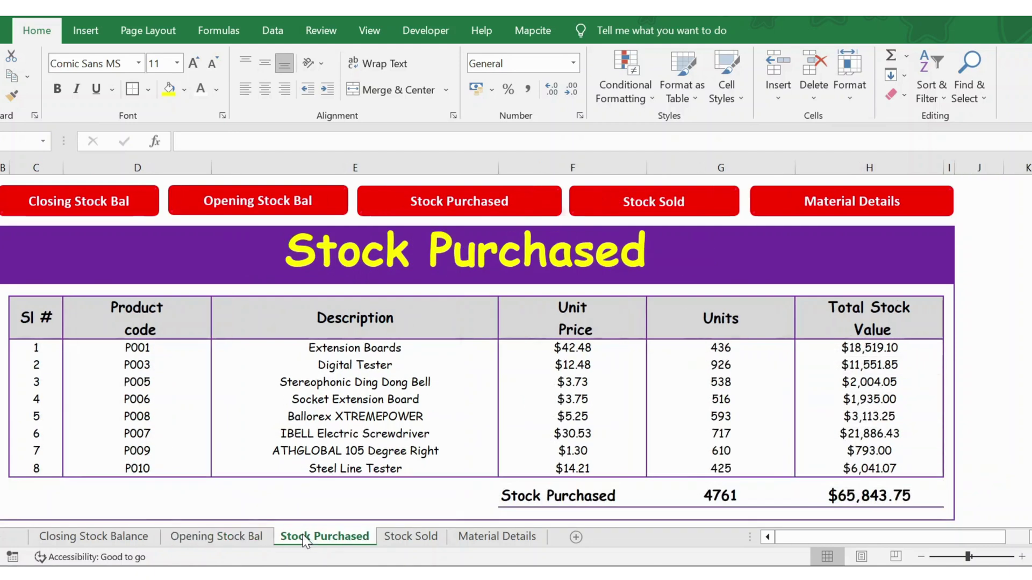
pyautogui.click(155, 347)
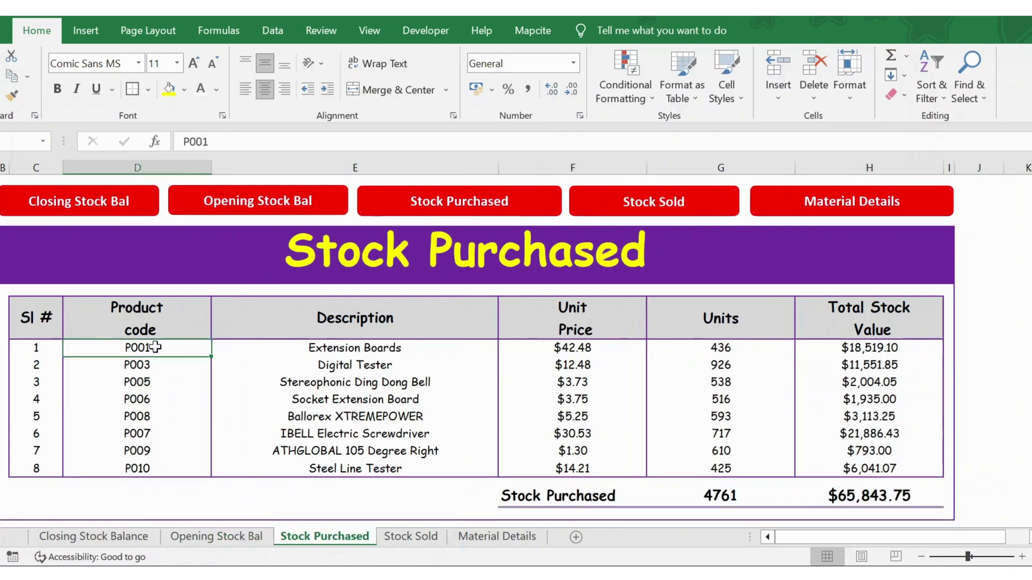
pyautogui.click(39, 487)
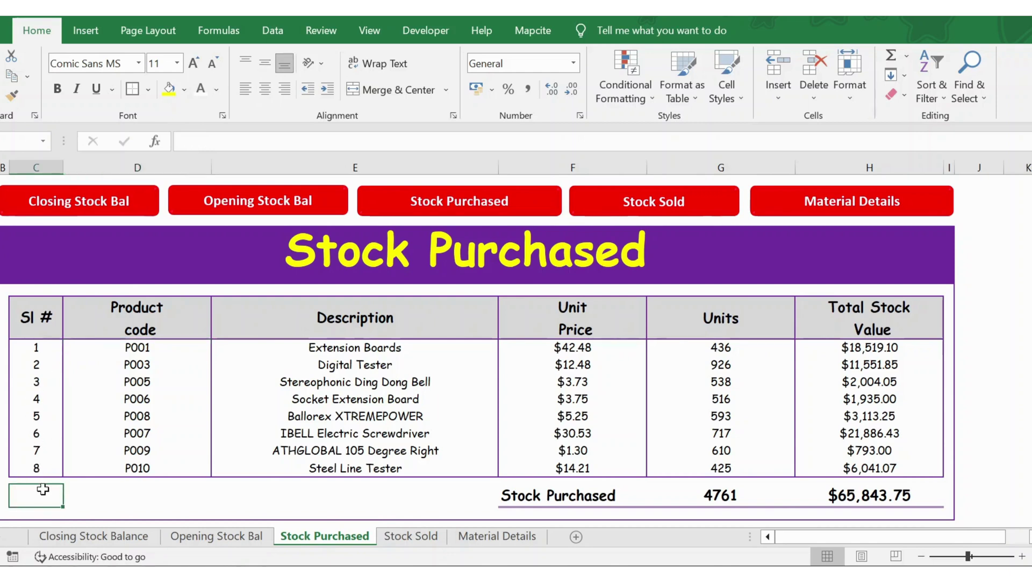
pyautogui.click(138, 346)
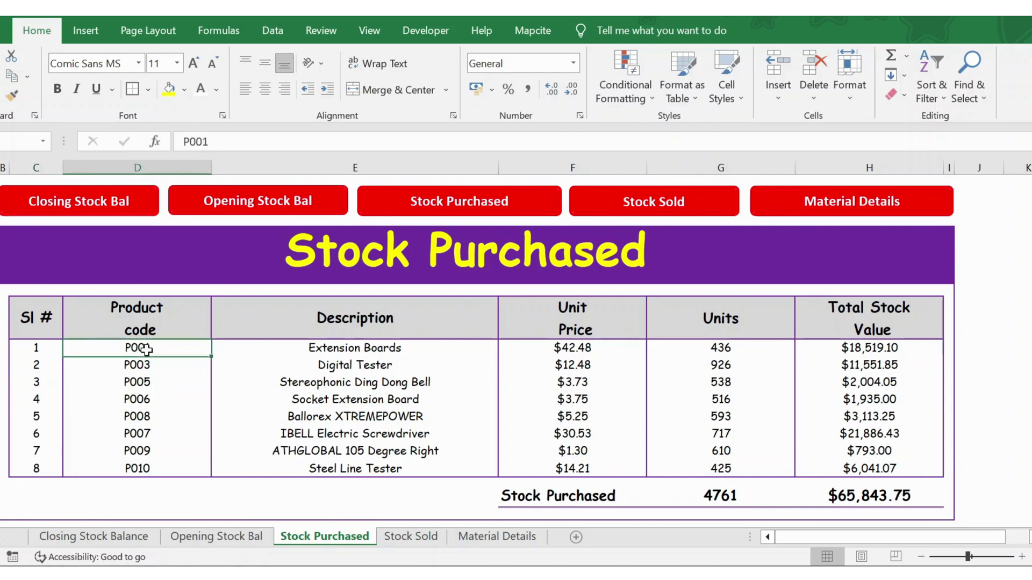
pyautogui.click(333, 349)
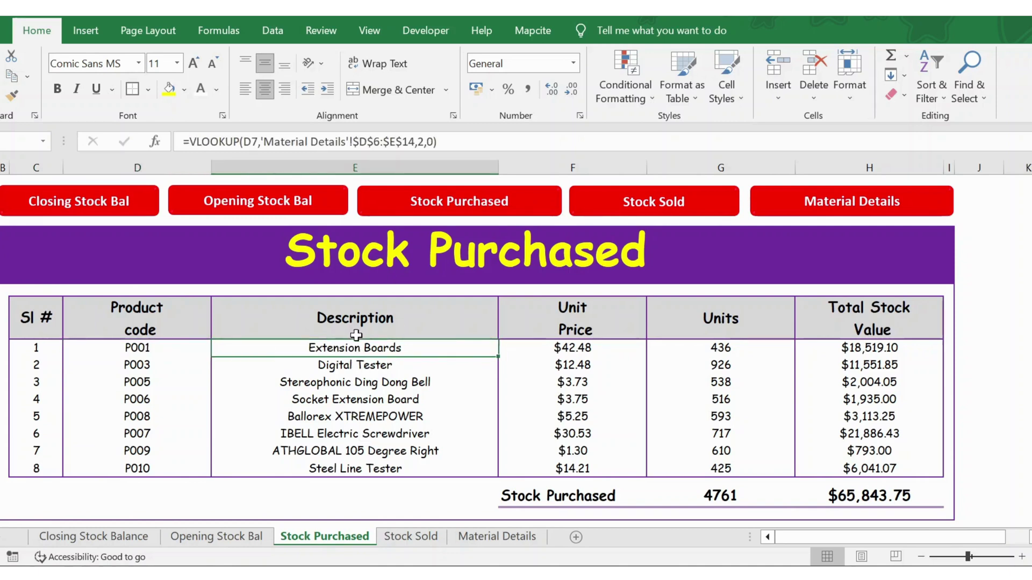
pyautogui.click(351, 379)
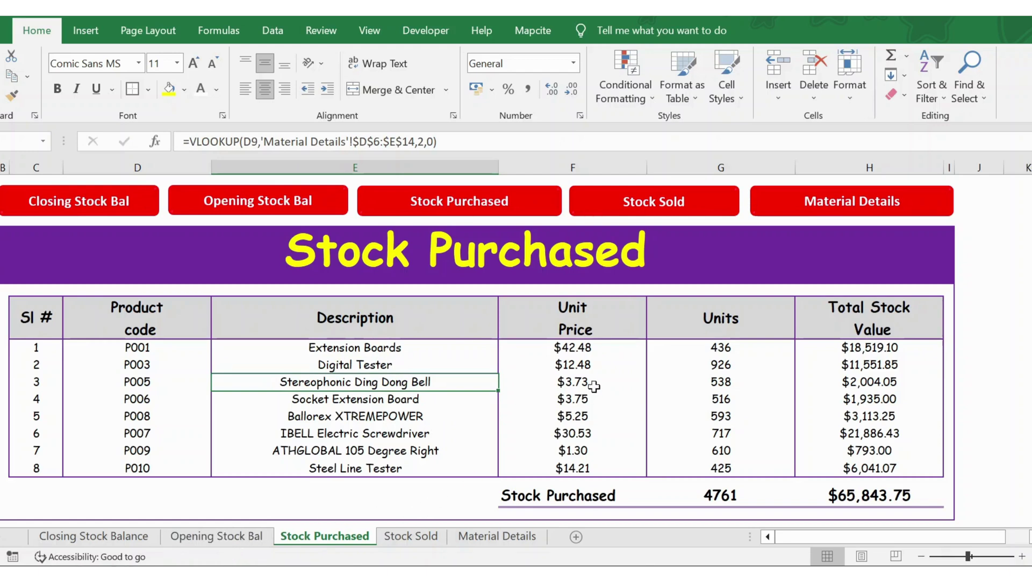
pyautogui.click(580, 350)
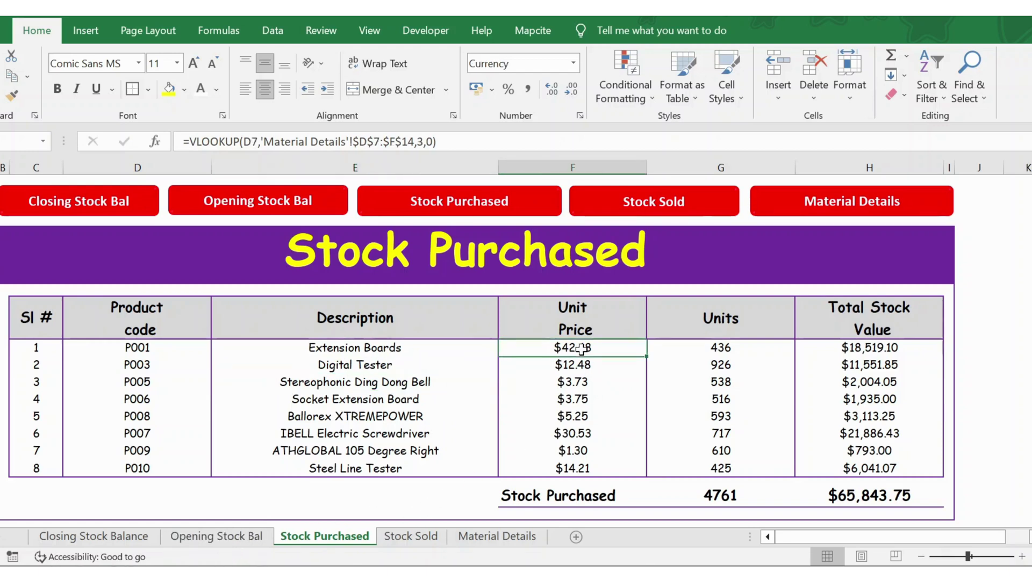
# - Examine the purchased units, the total stock value formulas and the totals row on the Stock Purchased sheet
pyautogui.click(727, 352)
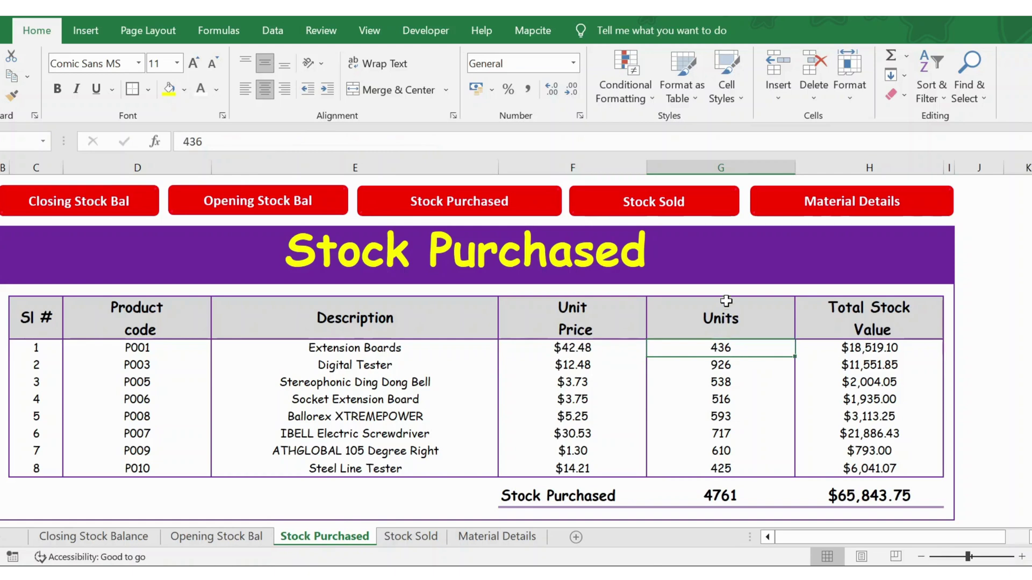
pyautogui.press('Down')
pyautogui.press('Down')
pyautogui.press('Down')
pyautogui.press('Down')
pyautogui.press('Down')
pyautogui.press('Down')
pyautogui.press('Down')
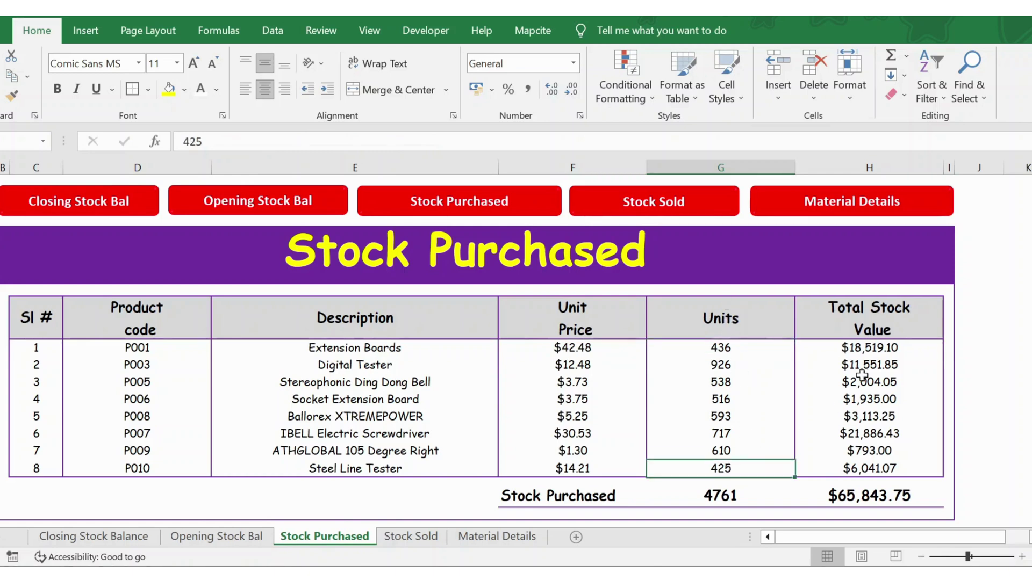
pyautogui.click(856, 317)
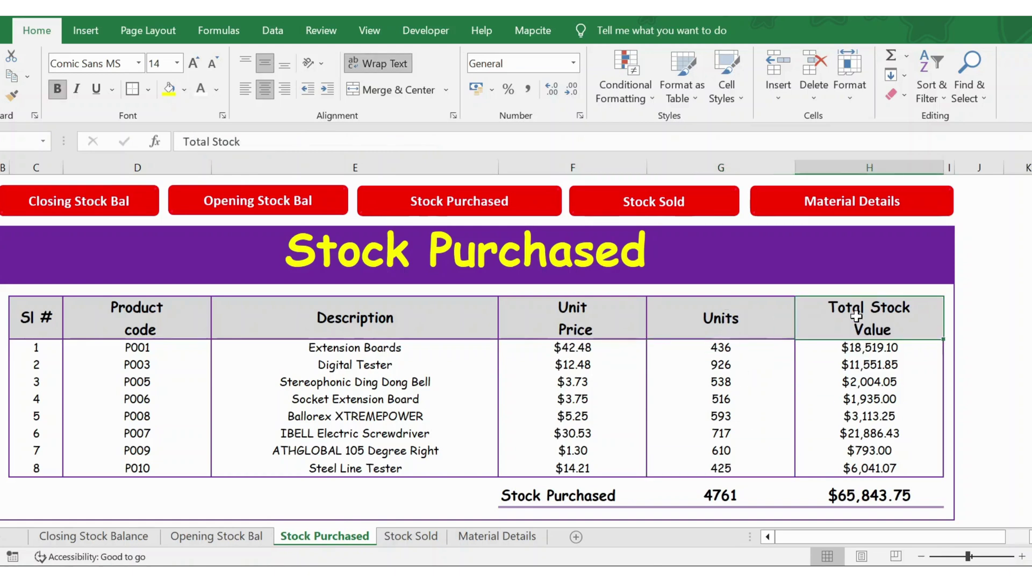
pyautogui.click(860, 365)
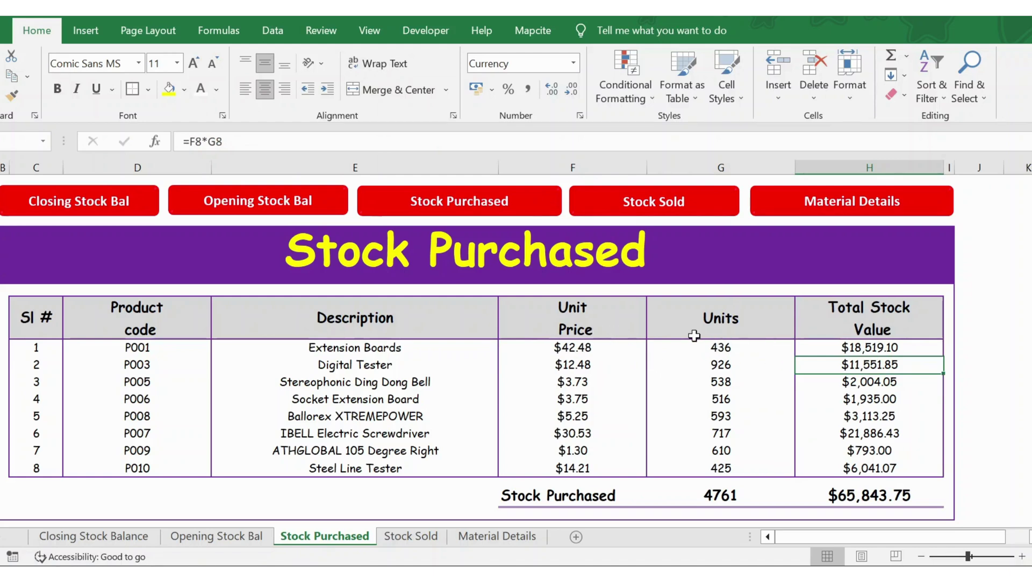
pyautogui.click(755, 350)
pyautogui.click(898, 311)
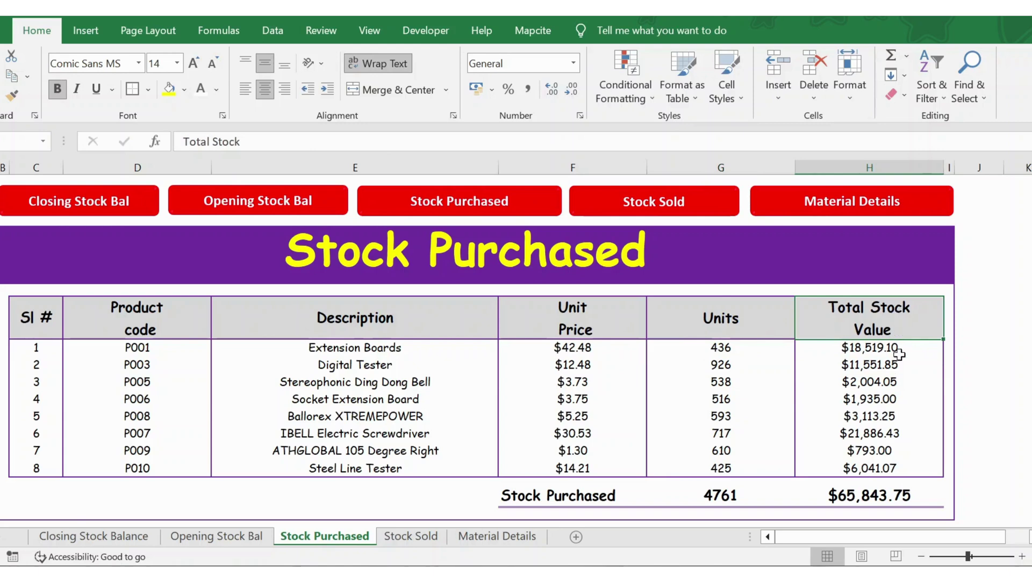
pyautogui.click(560, 502)
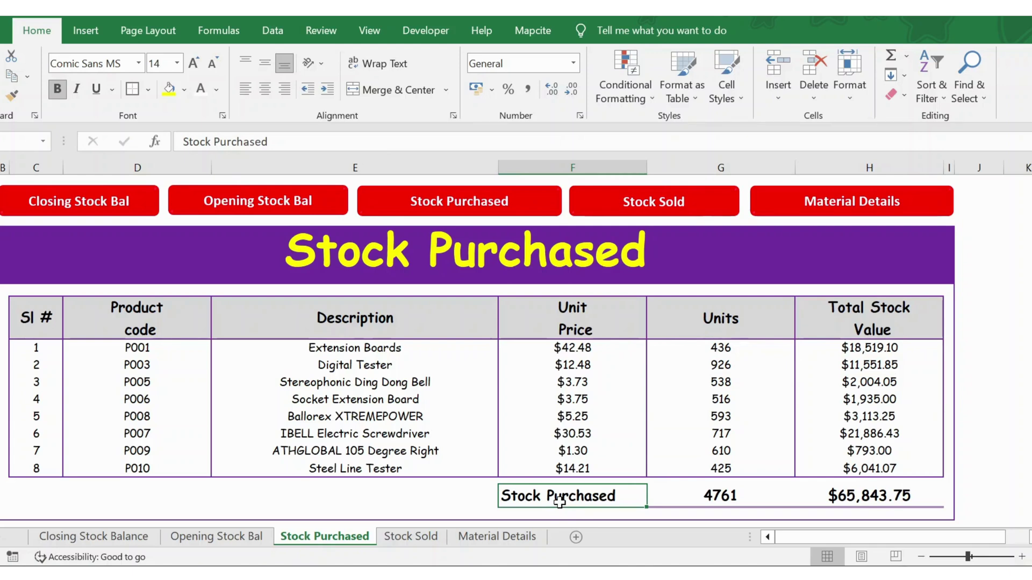
pyautogui.click(712, 497)
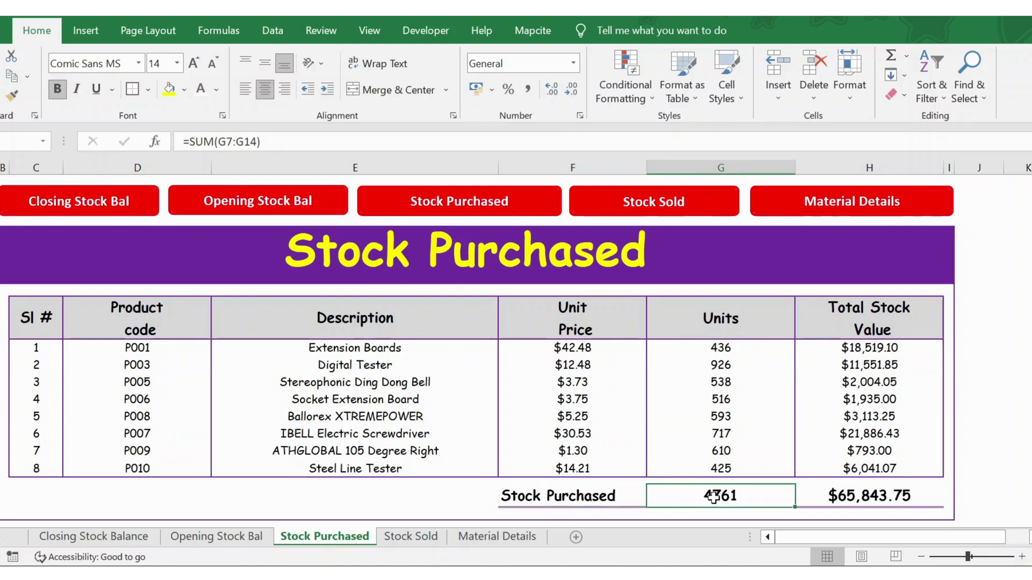
pyautogui.click(862, 502)
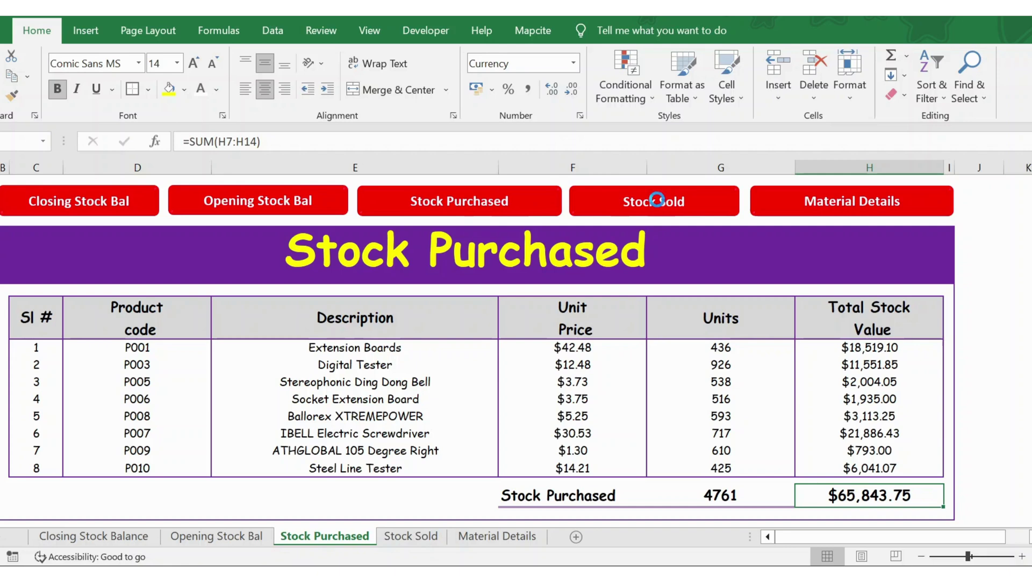
# - Examine the product codes and the description and unit price lookups on the Stock Sold sheet
pyautogui.click(656, 200)
pyautogui.click(147, 350)
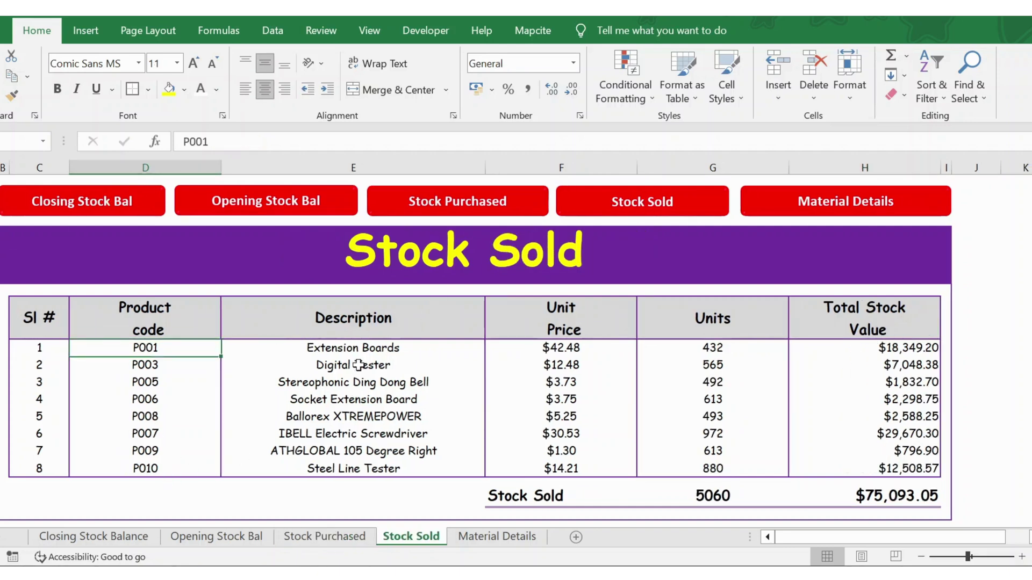
pyautogui.press('Right')
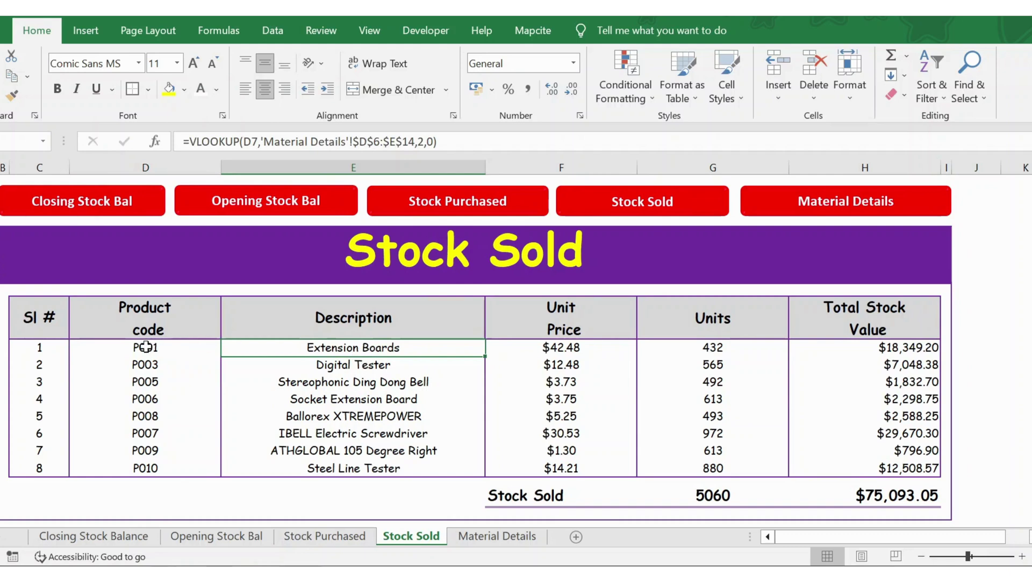
pyautogui.click(146, 348)
pyautogui.click(150, 404)
pyautogui.click(360, 351)
pyautogui.click(592, 346)
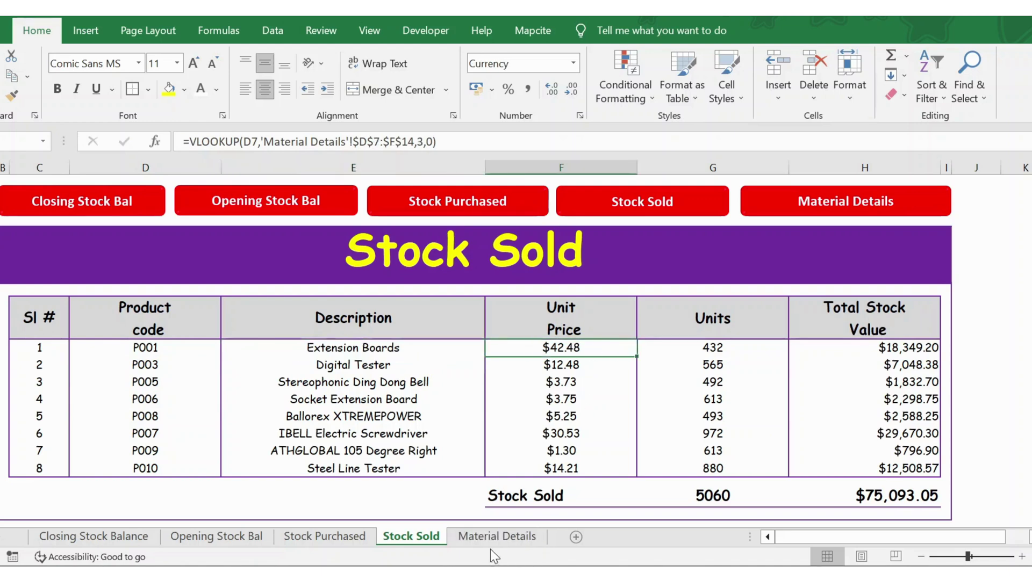
# - Review the sold units, the total stock value formula and the totals row on the Stock Sold sheet
pyautogui.click(736, 354)
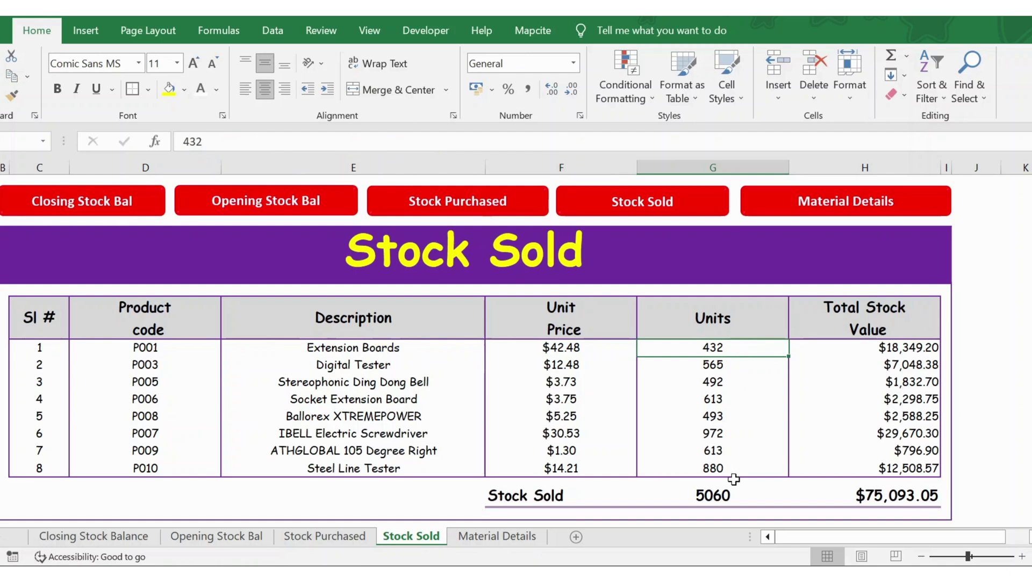
pyautogui.click(723, 497)
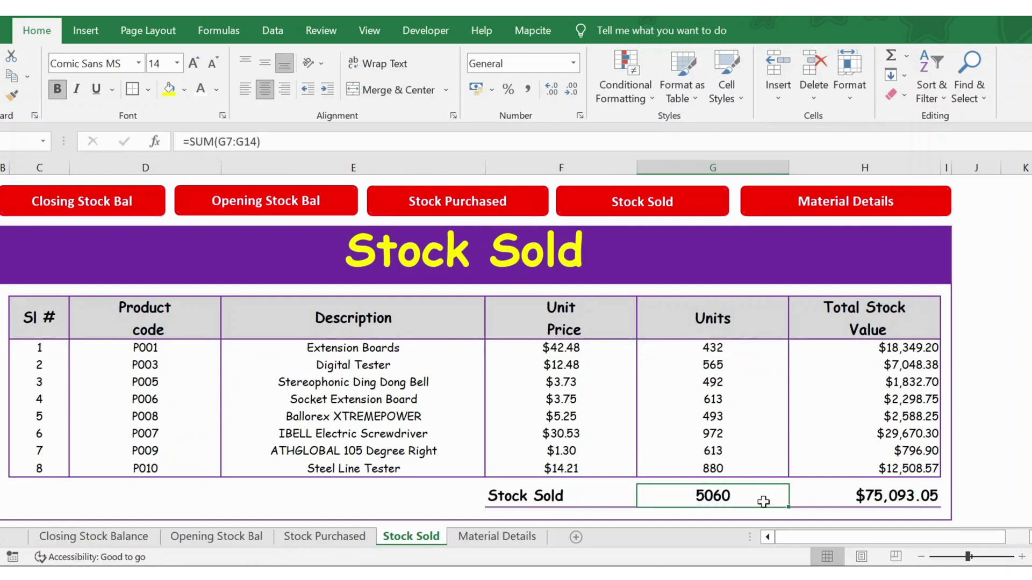
pyautogui.click(882, 495)
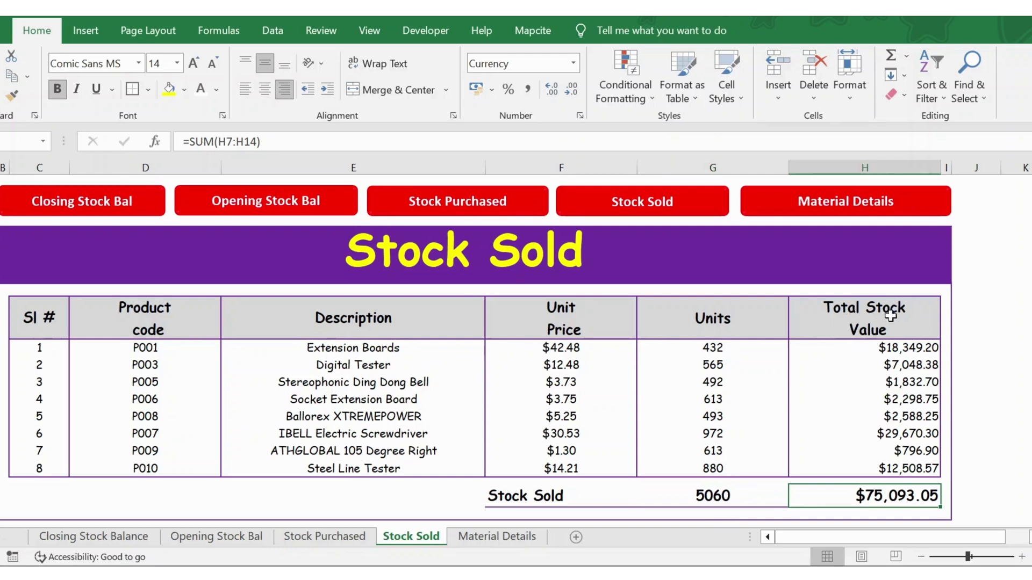
pyautogui.click(888, 348)
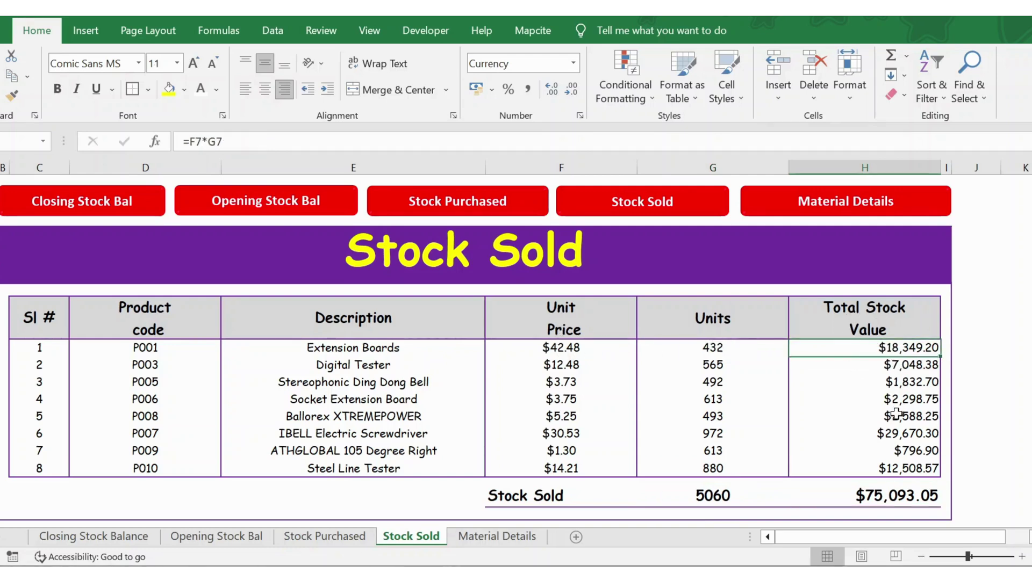
pyautogui.click(895, 500)
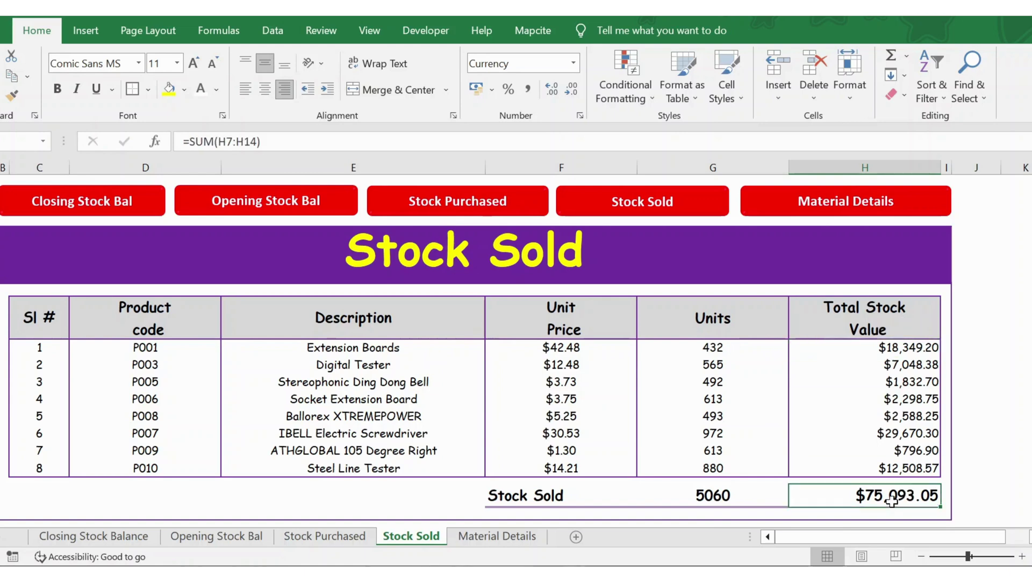
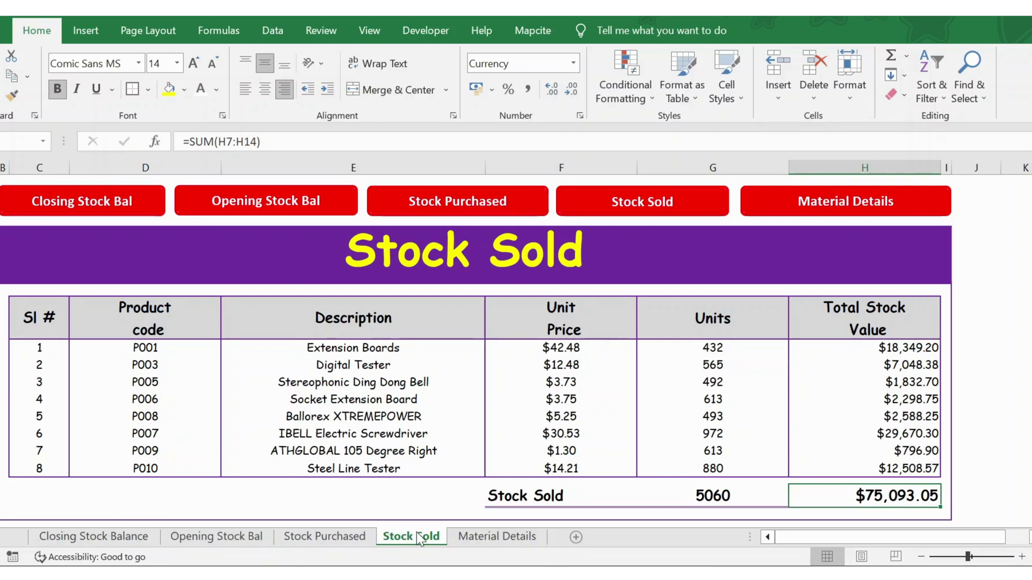
# - On the Closing Stock Balance sheet, examine the serial number formula, product codes, and the description and unit price lookups
pyautogui.click(95, 534)
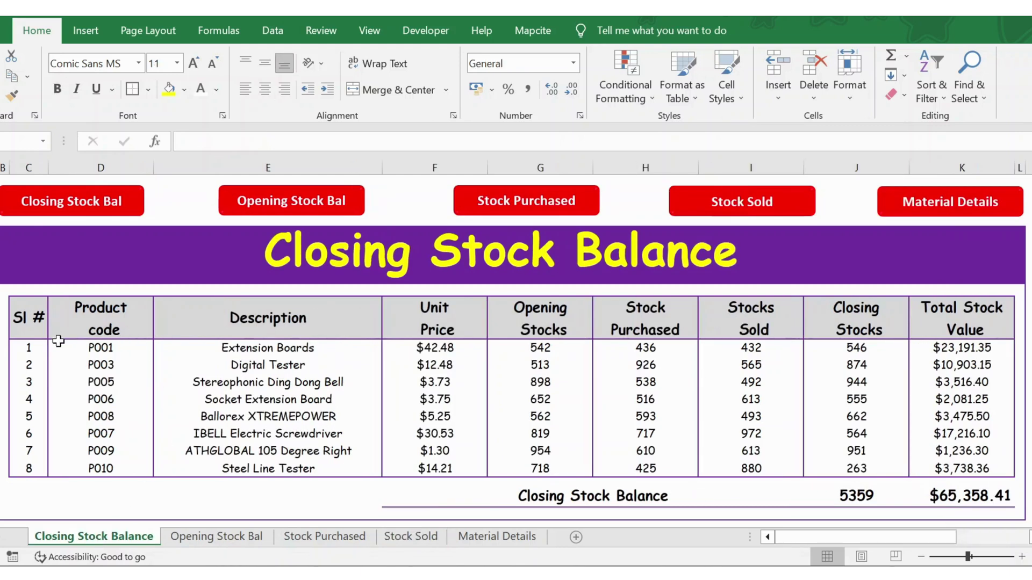
pyautogui.click(20, 359)
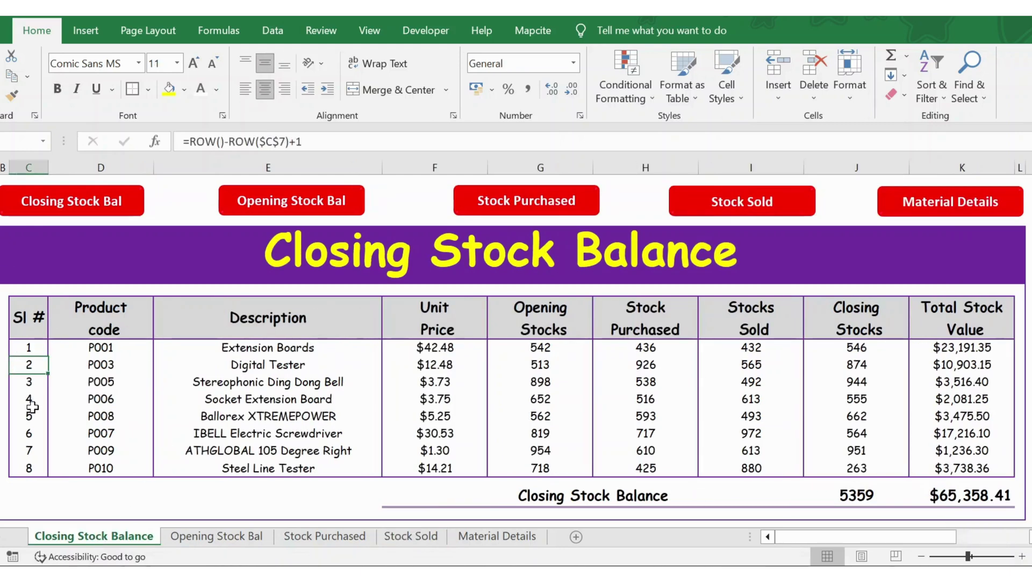
pyautogui.click(112, 349)
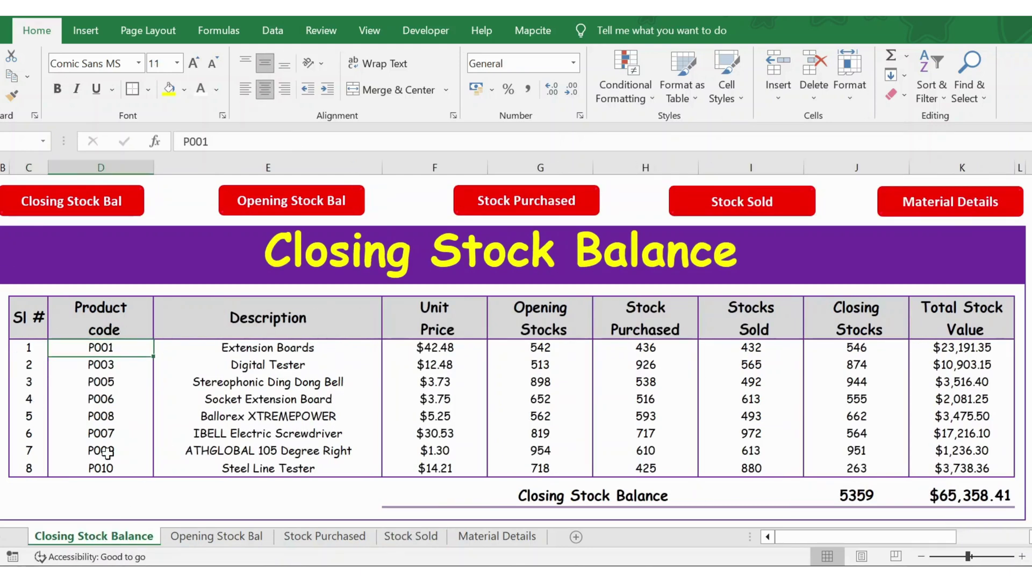
pyautogui.click(259, 350)
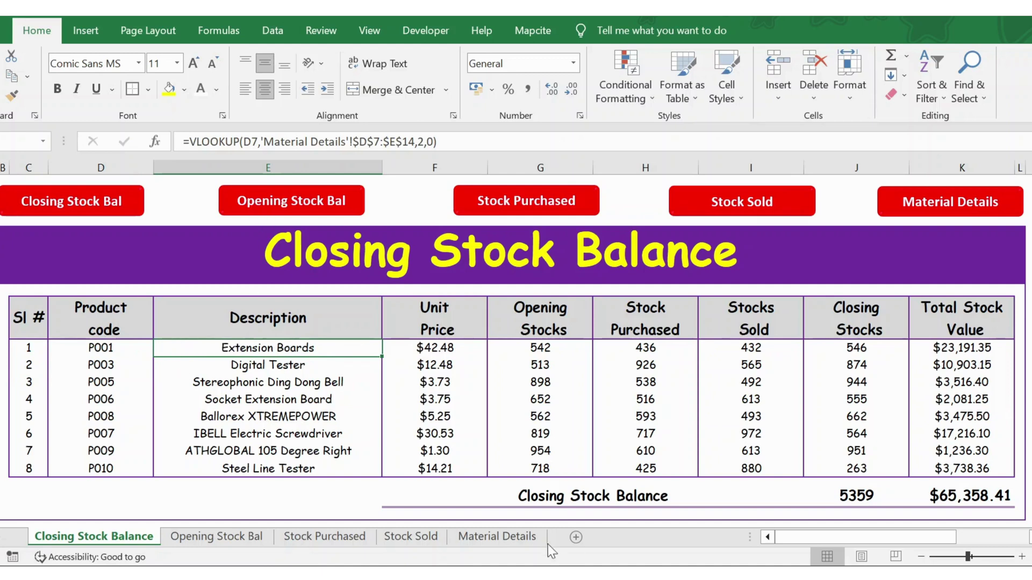
pyautogui.click(421, 352)
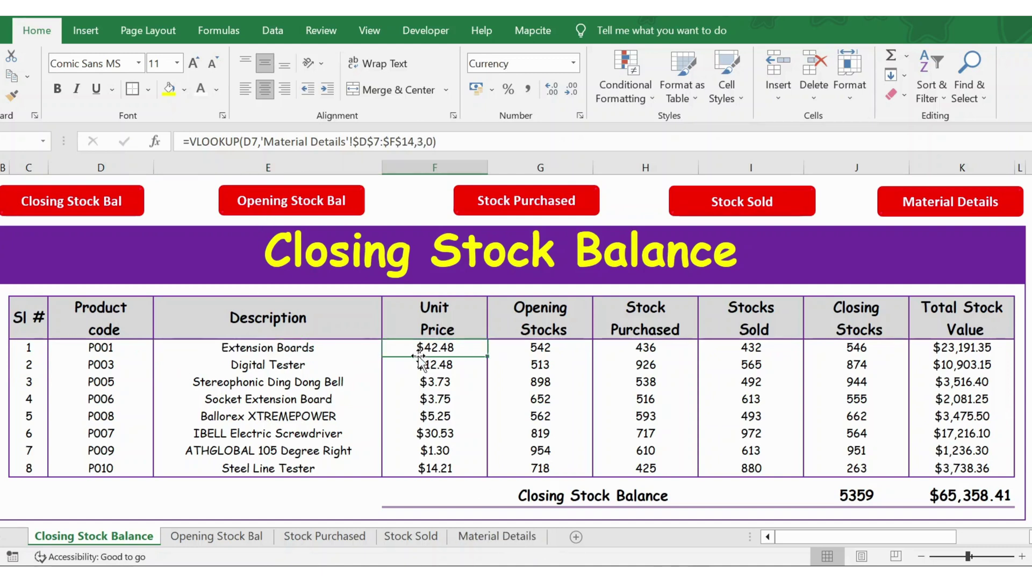
# - Examine the Opening Stocks VLOOKUP formulas and compare them with their source units on the Opening Stock Bal sheet
pyautogui.click(543, 337)
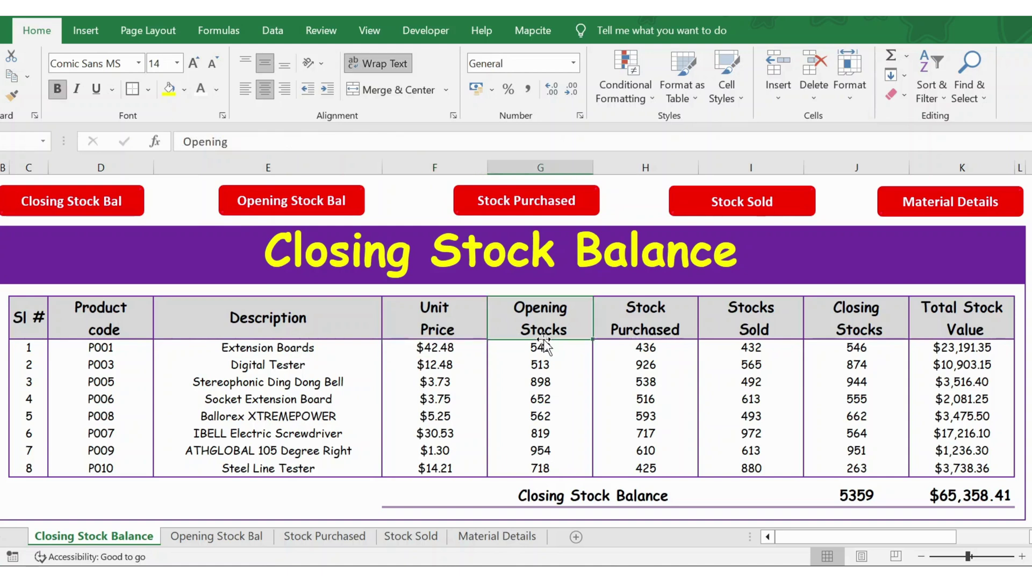
pyautogui.click(538, 349)
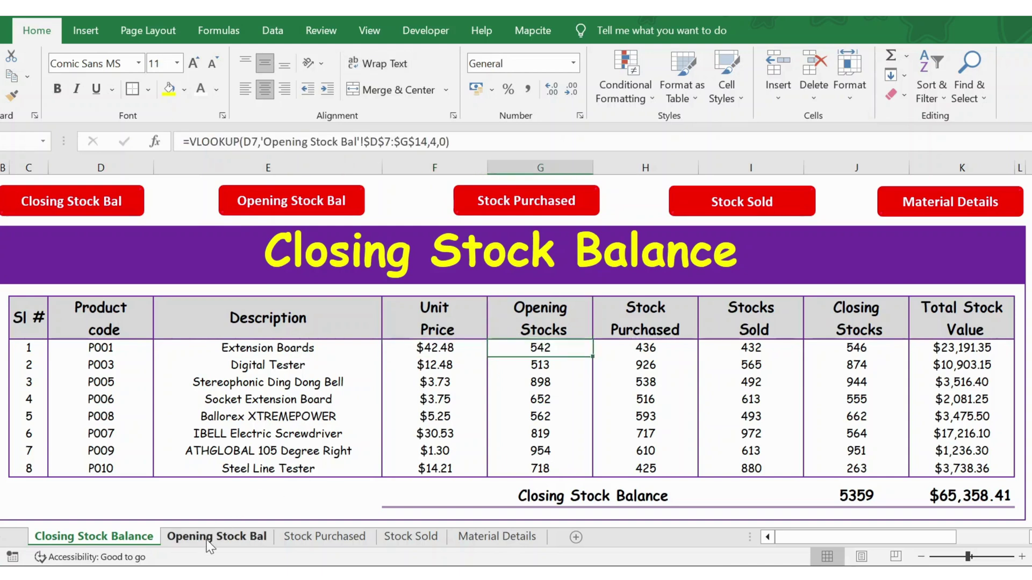
pyautogui.click(226, 536)
pyautogui.moveTo(699, 354); pyautogui.dragTo(702, 472)
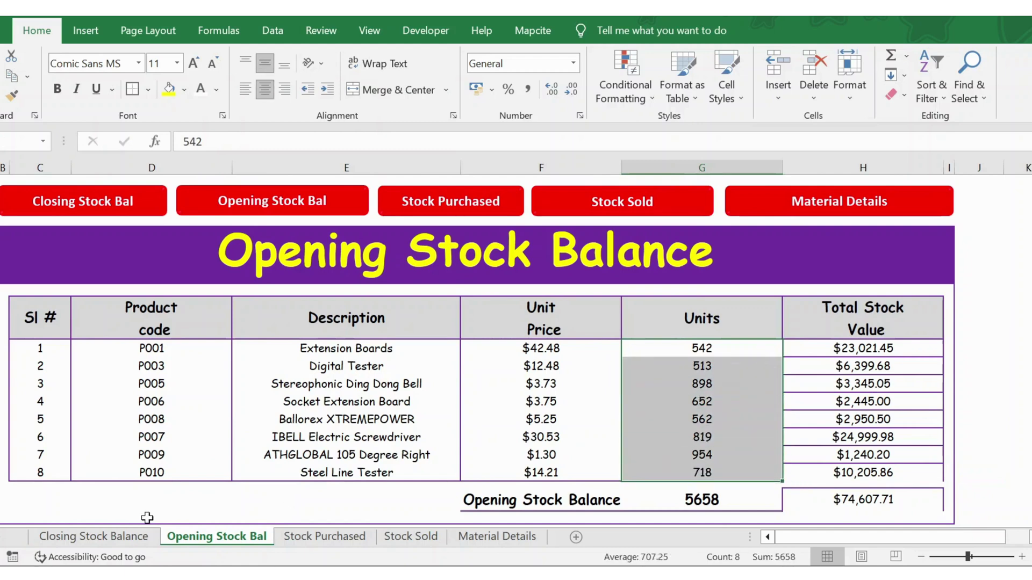
pyautogui.click(104, 536)
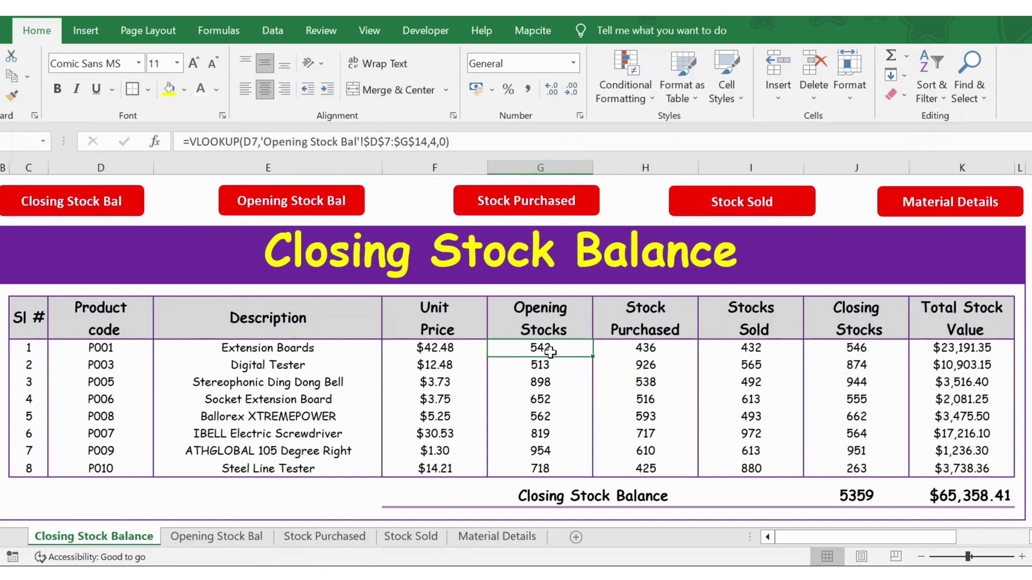
pyautogui.click(544, 466)
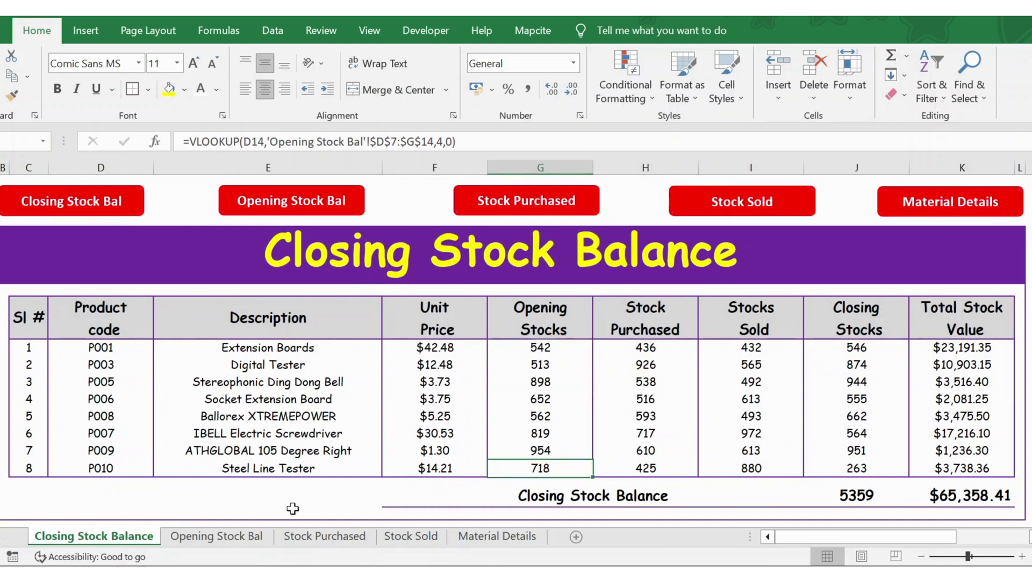
# - Examine the Stock Purchased and Stocks Sold lookups for P001, checking the sold units on the Stock Sold sheet
pyautogui.click(665, 350)
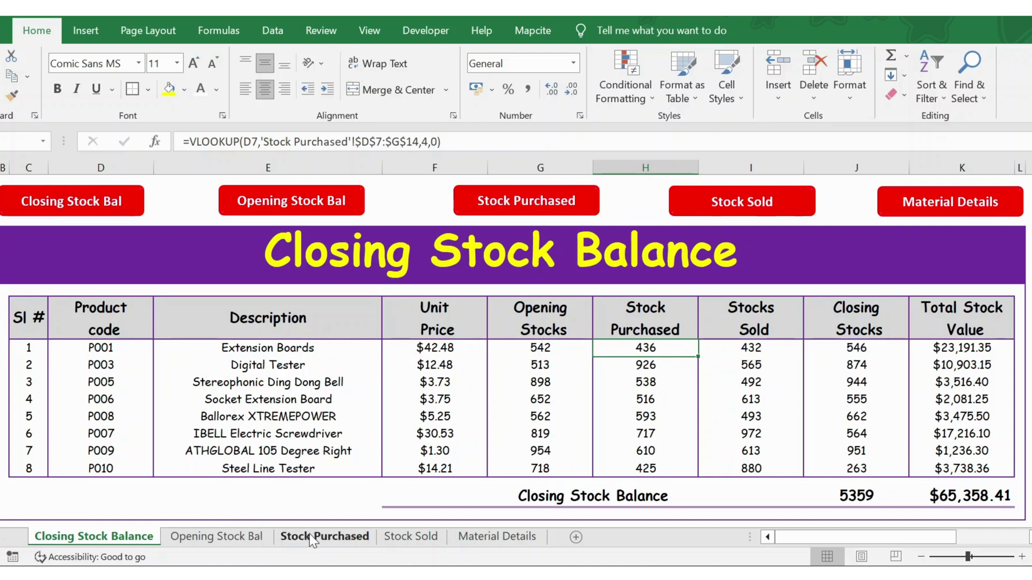
pyautogui.click(772, 344)
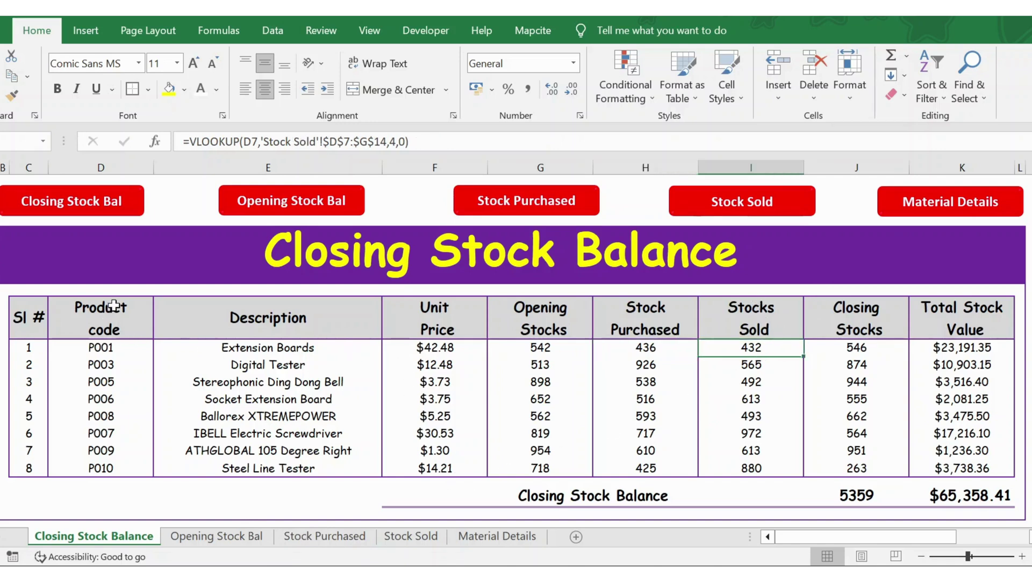
pyautogui.click(411, 537)
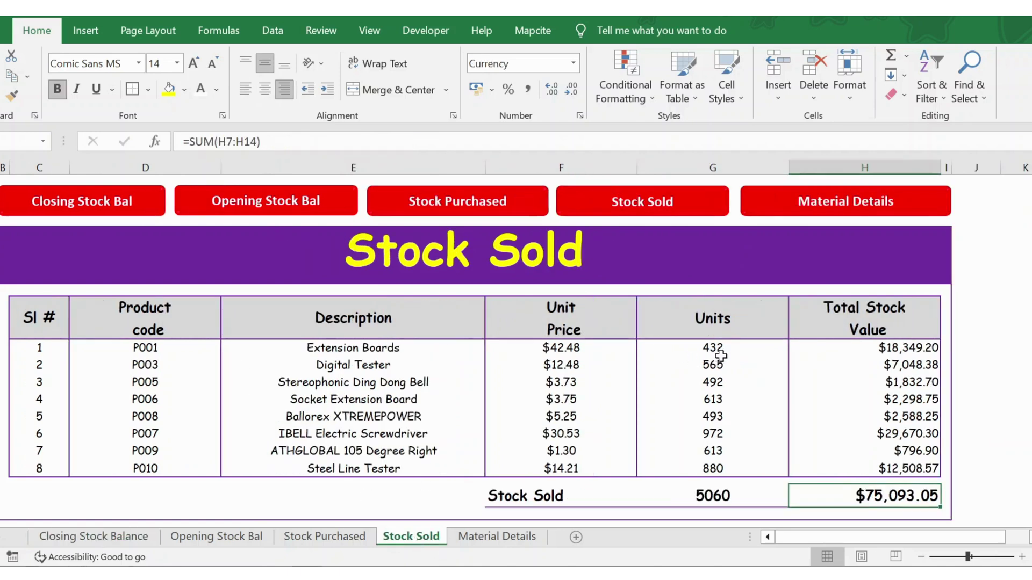
pyautogui.click(91, 527)
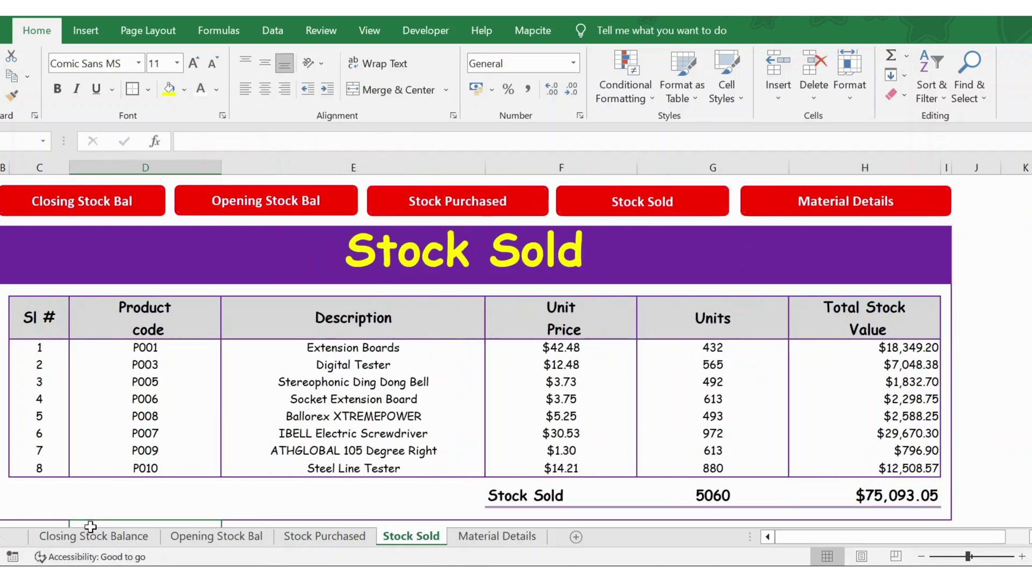
pyautogui.click(91, 537)
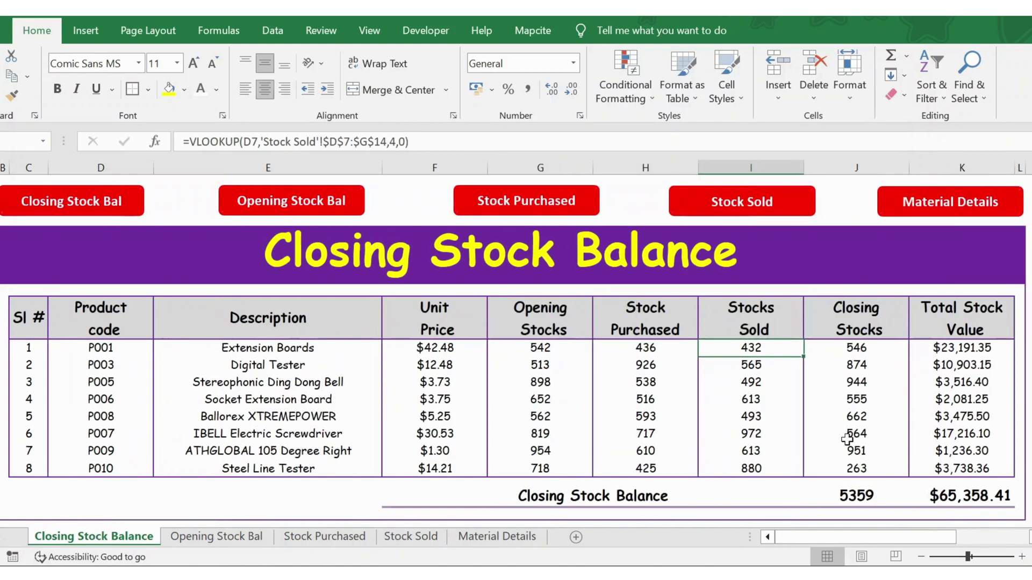
# - Enter the formula =(G7+H7)-I7 as the Closing Stocks value for product P001
pyautogui.click(851, 318)
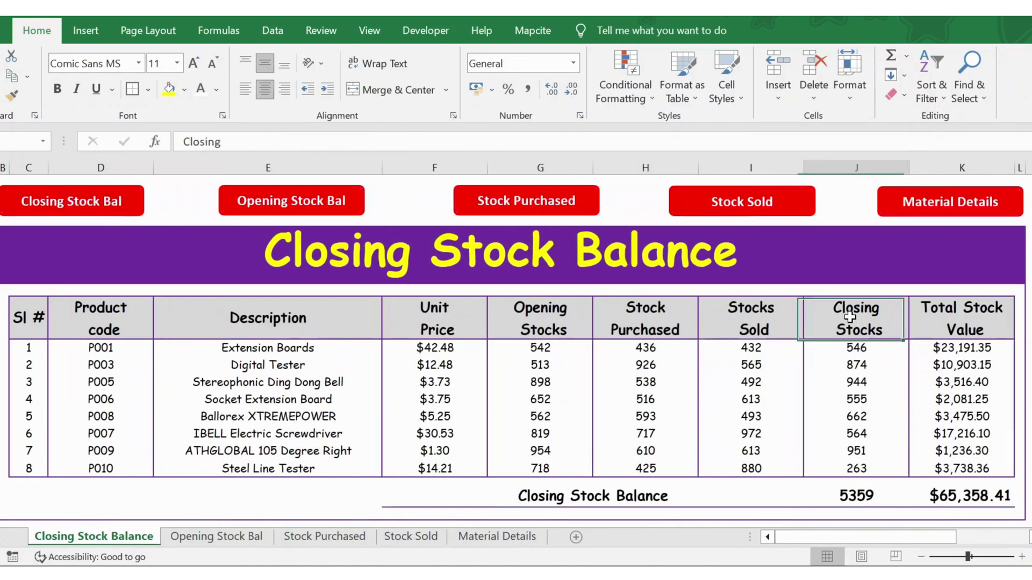
pyautogui.click(855, 351)
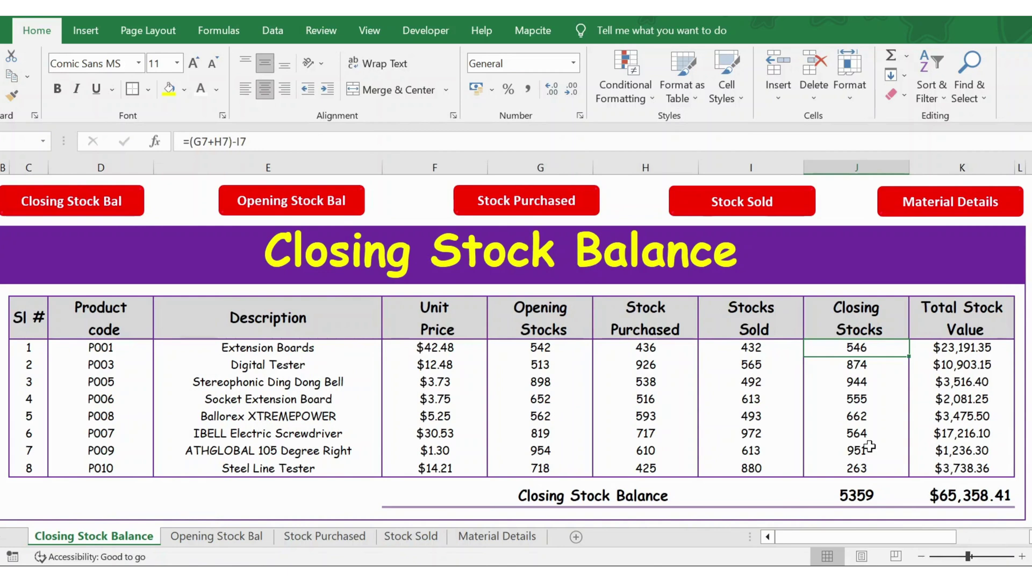
pyautogui.write('=')
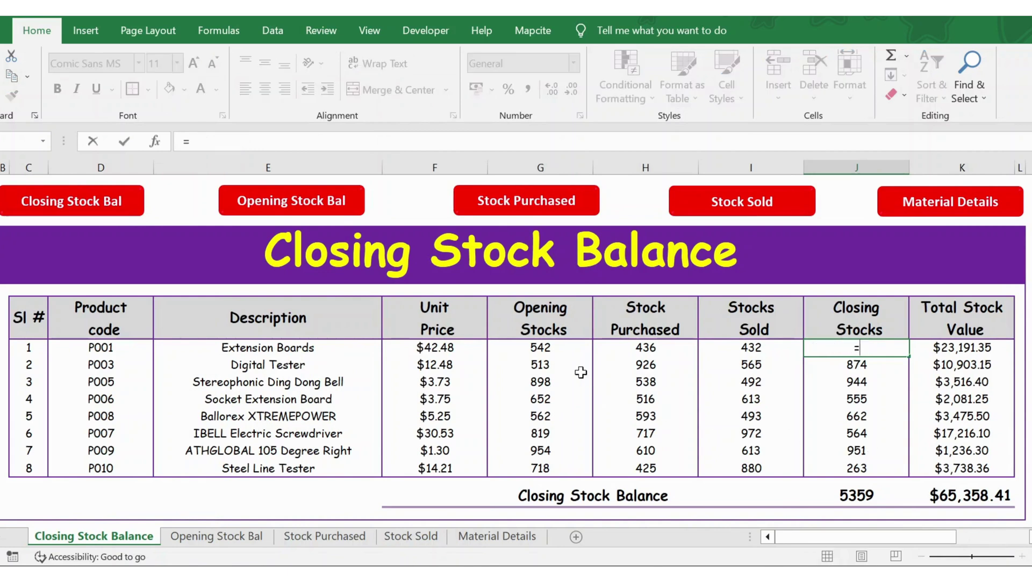
pyautogui.write('(')
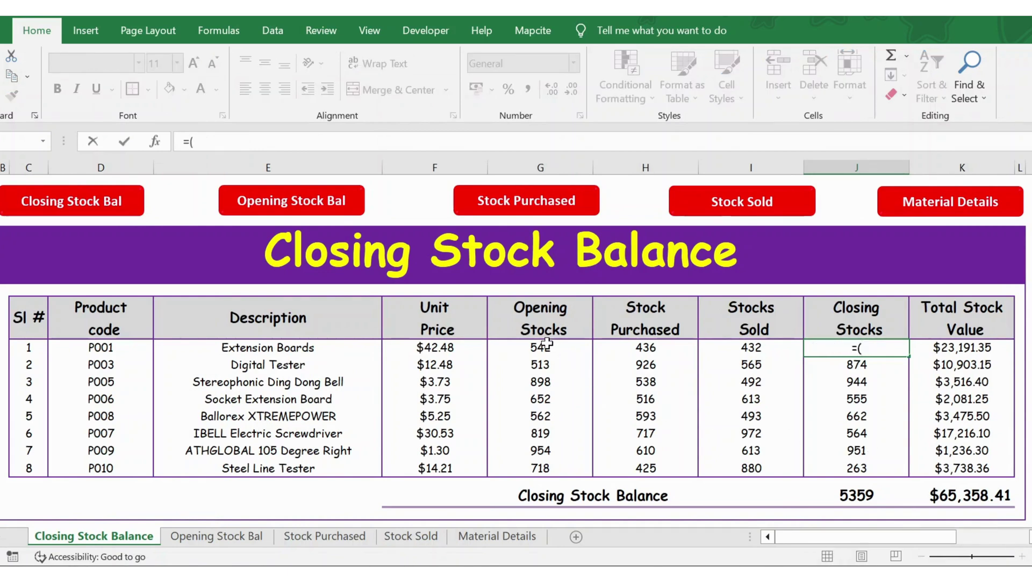
pyautogui.click(562, 348)
pyautogui.write('+')
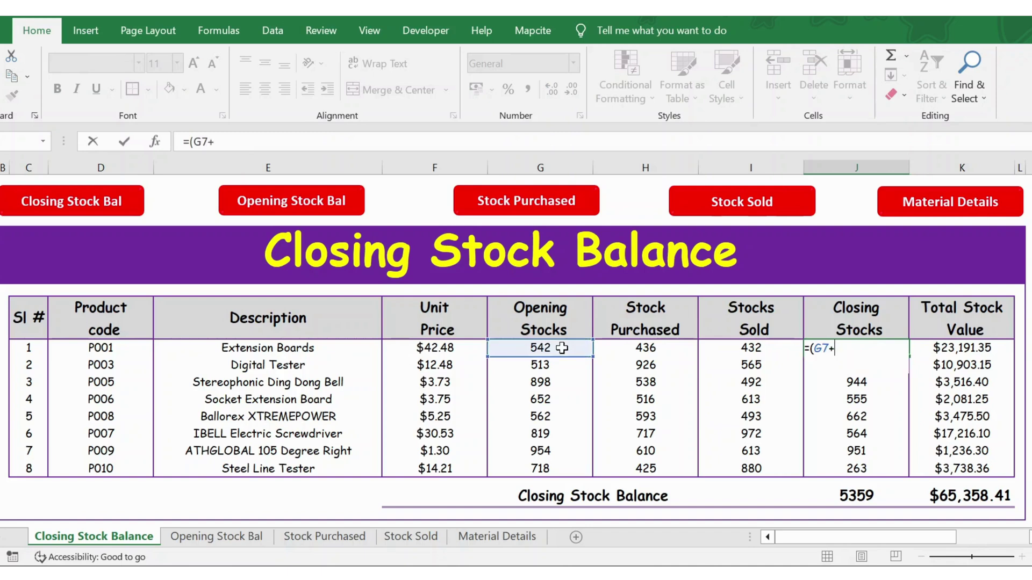
pyautogui.click(636, 348)
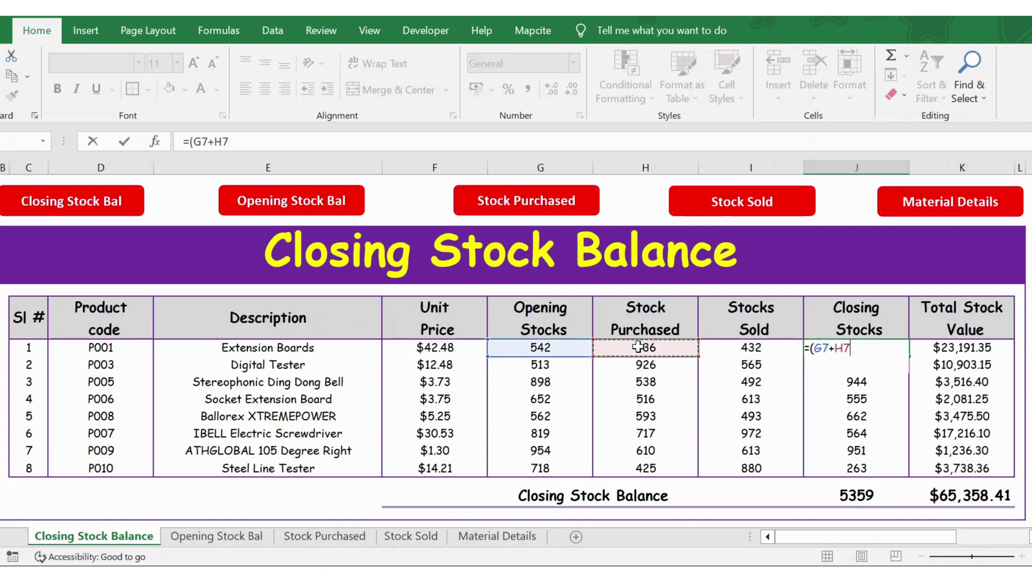
pyautogui.write(')-')
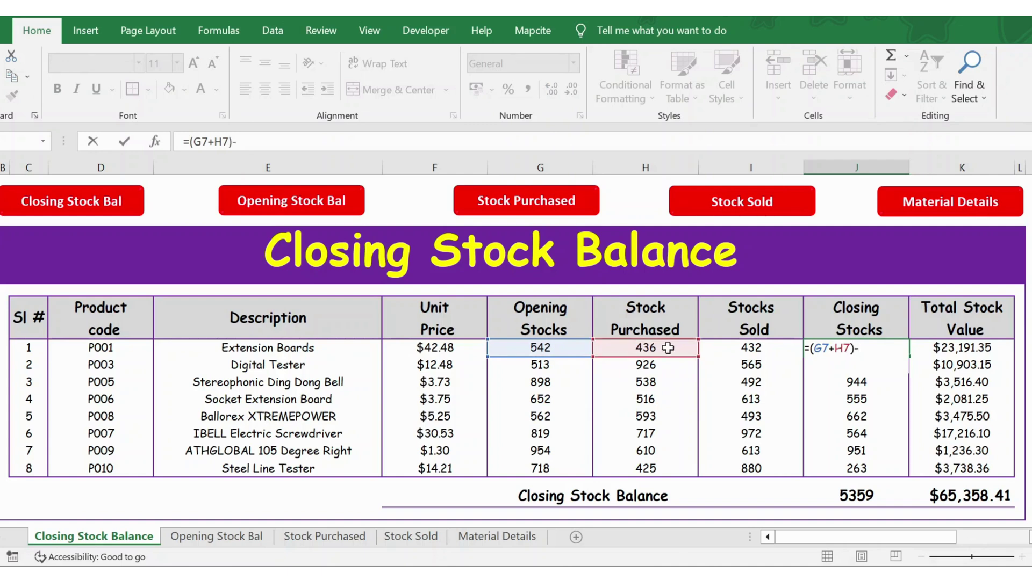
pyautogui.click(742, 347)
pyautogui.press('Return')
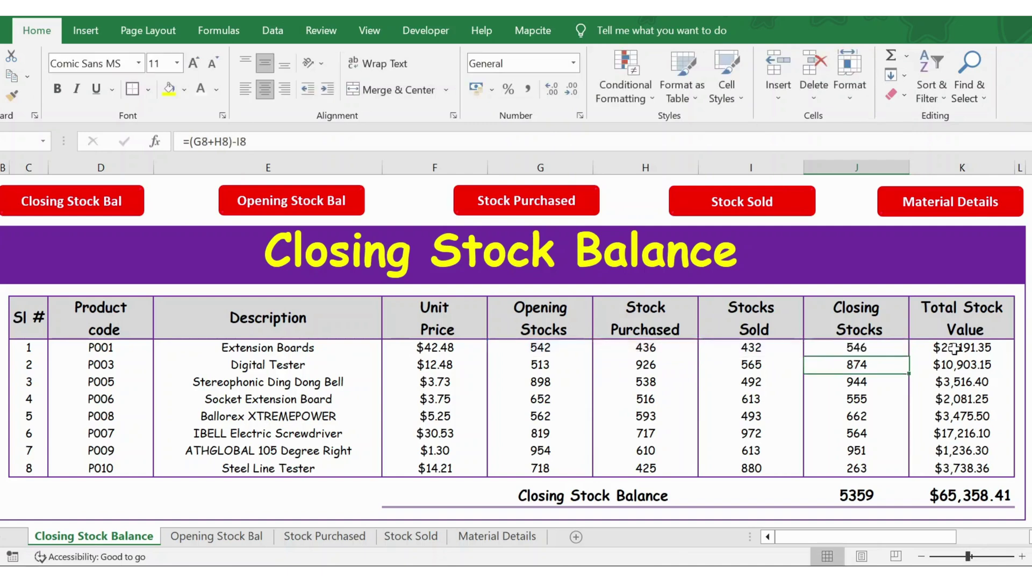
# - Copy the P001 Closing Stocks formula to the remaining product rows, J8 through J14
pyautogui.click(868, 345)
pyautogui.hotkey('ctrl', 'c')
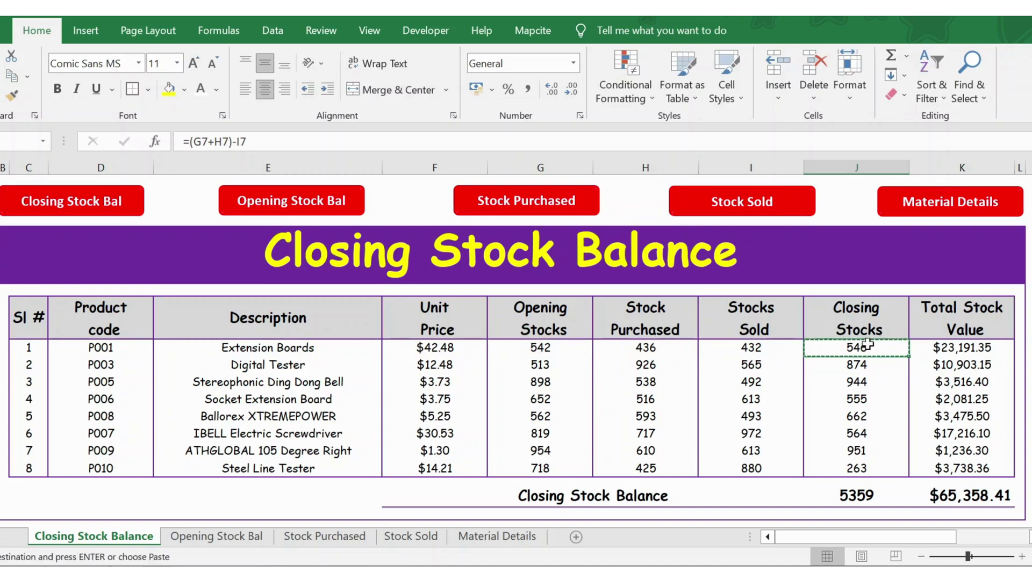
pyautogui.press('Down')
pyautogui.hotkey('ctrl', 'shift', 'Down')
pyautogui.hotkey('ctrl', 'v')
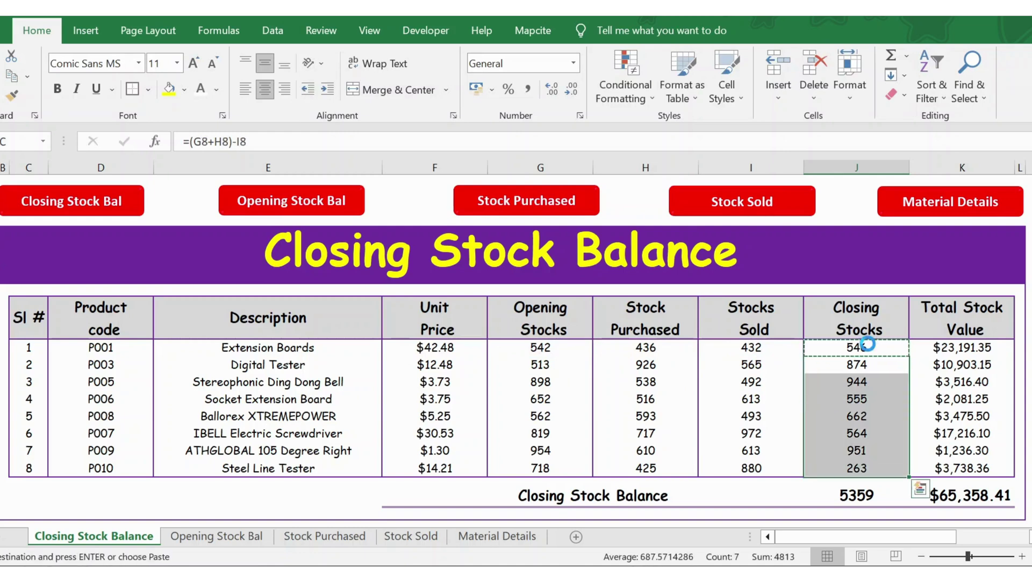
pyautogui.press('Escape')
# - Enter the formula =J7*F7 as the Total Stock Value for product P001
pyautogui.click(954, 348)
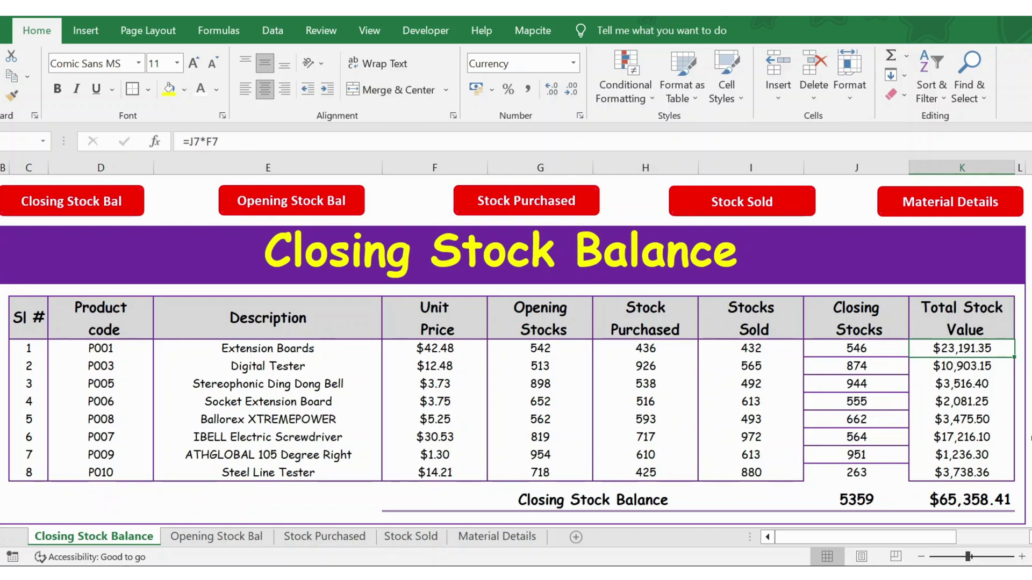
pyautogui.write('=')
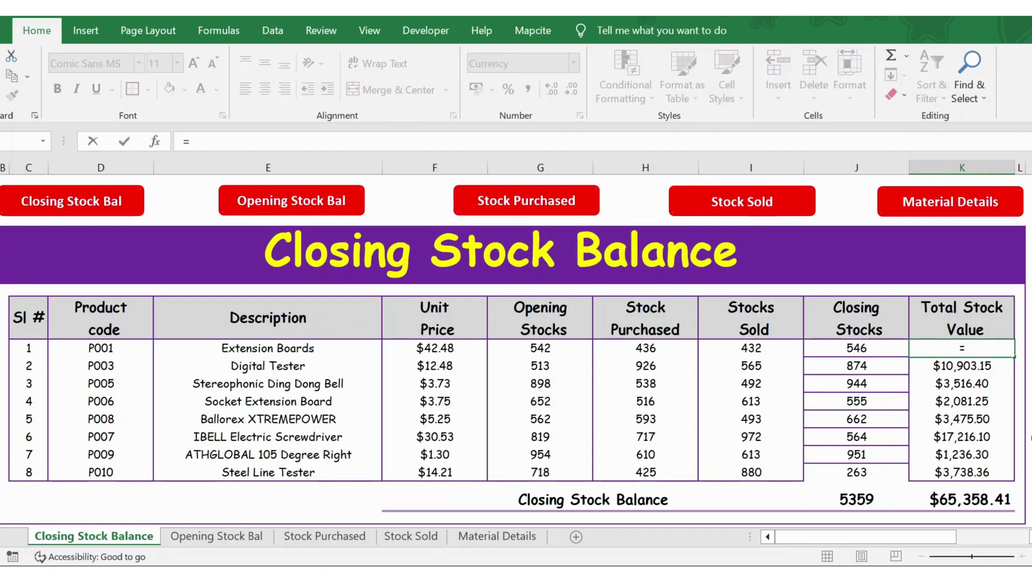
pyautogui.write('J7*')
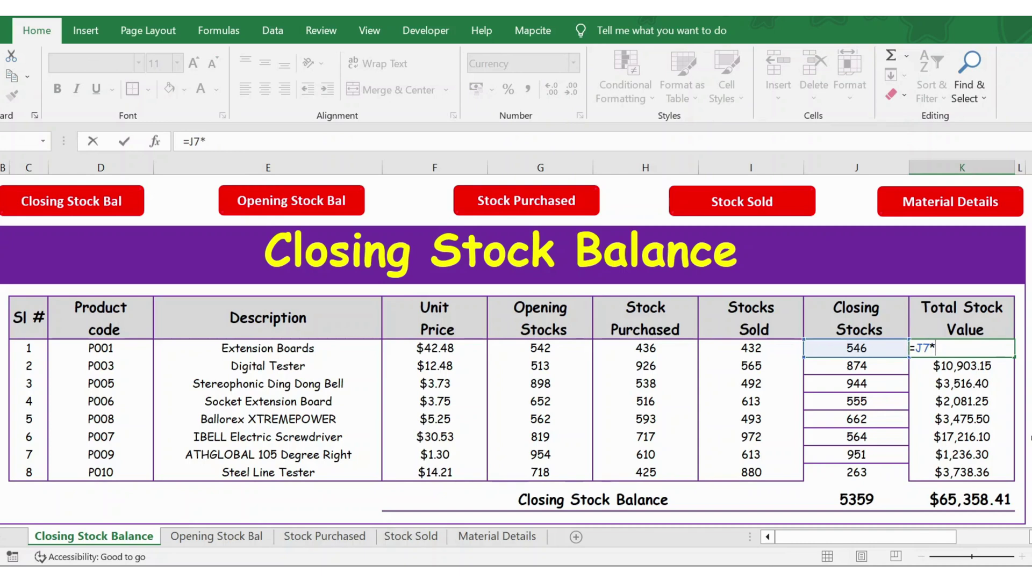
pyautogui.click(433, 346)
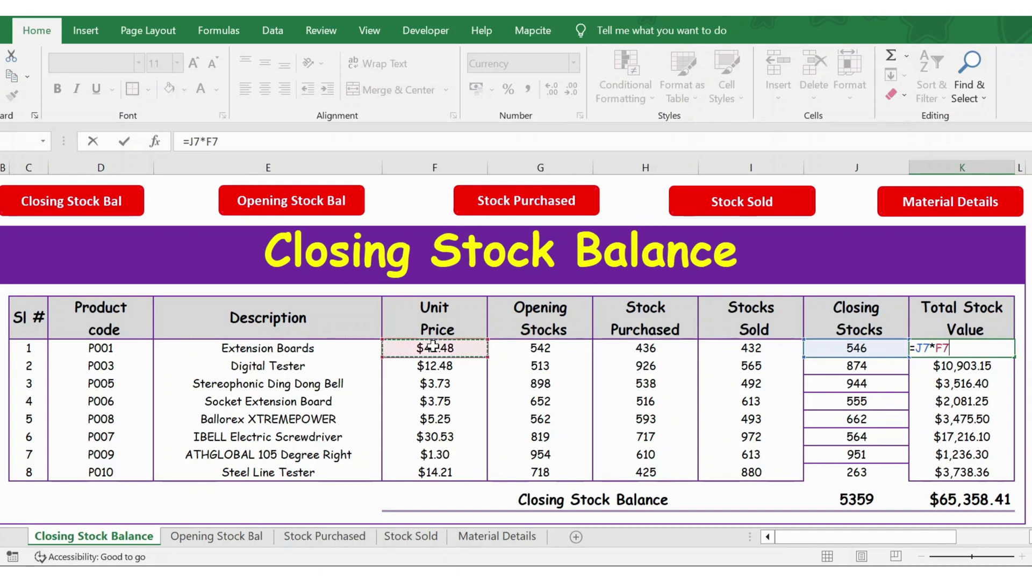
pyautogui.press('Return')
# - Copy the P001 Total Stock Value formula to the remaining product rows, K8 through K14
pyautogui.press('Up')
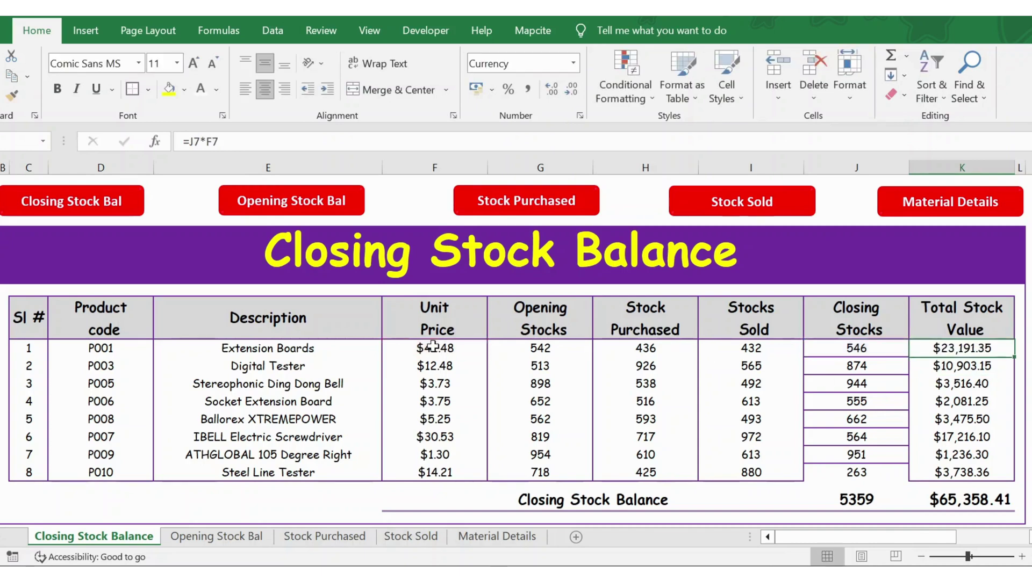
pyautogui.hotkey('ctrl', 'c')
pyautogui.press('Down')
pyautogui.hotkey('ctrl', 'shift', 'Down')
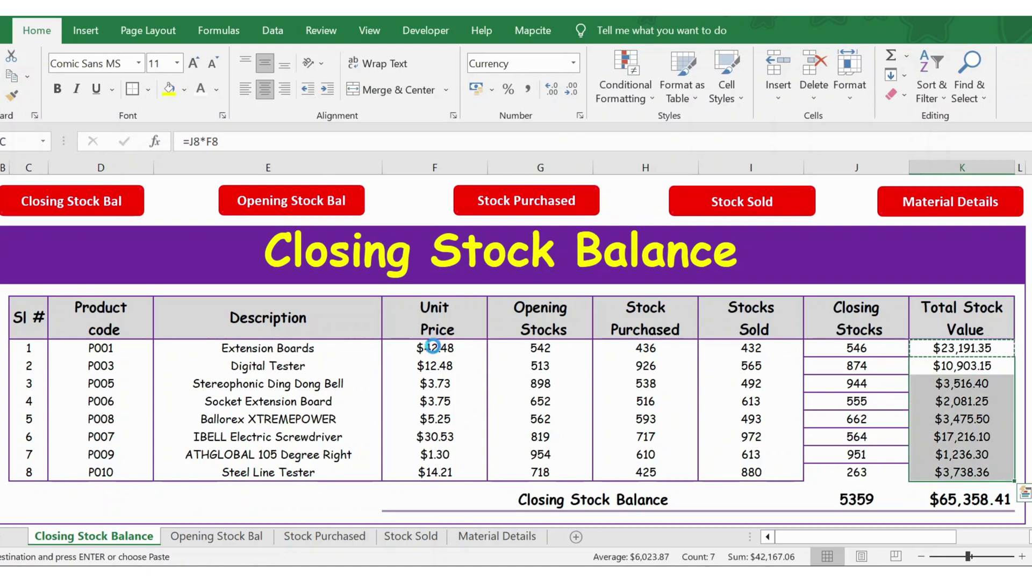
pyautogui.press('Return')
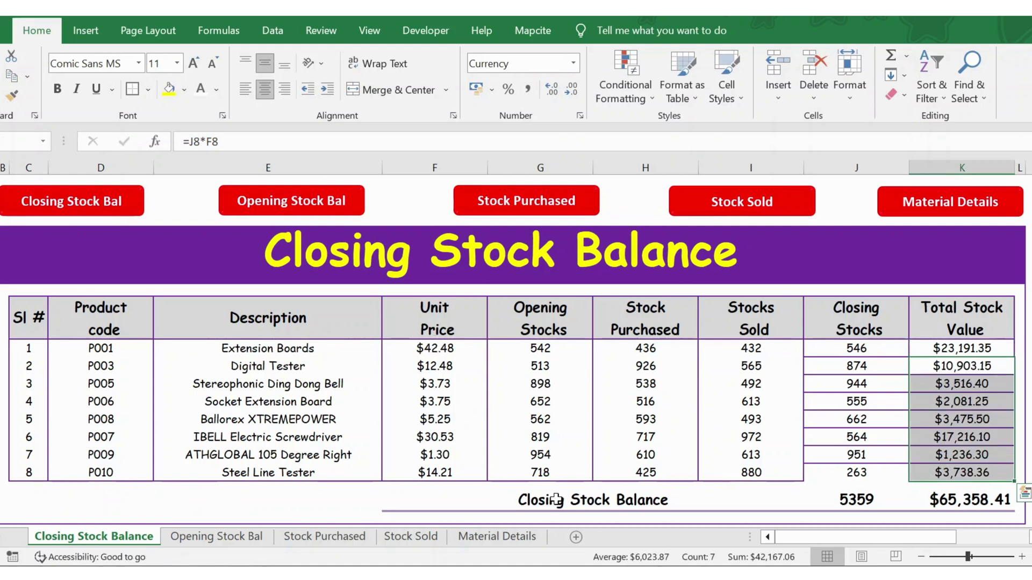
# - Review the SUM formulas in the Closing Stock Balance totals row and the Opening Stocks lookup for P001
pyautogui.click(854, 503)
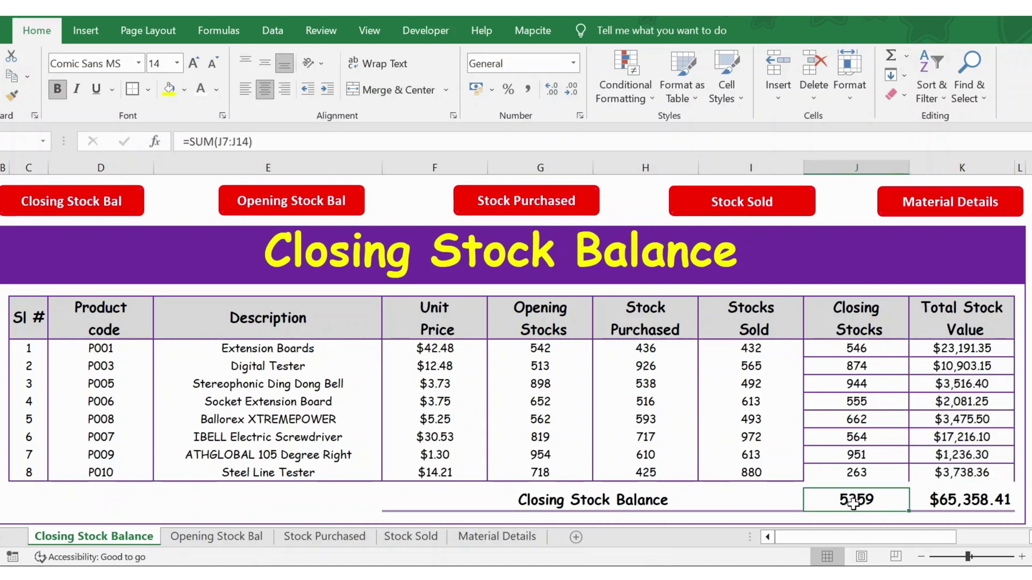
pyautogui.click(954, 504)
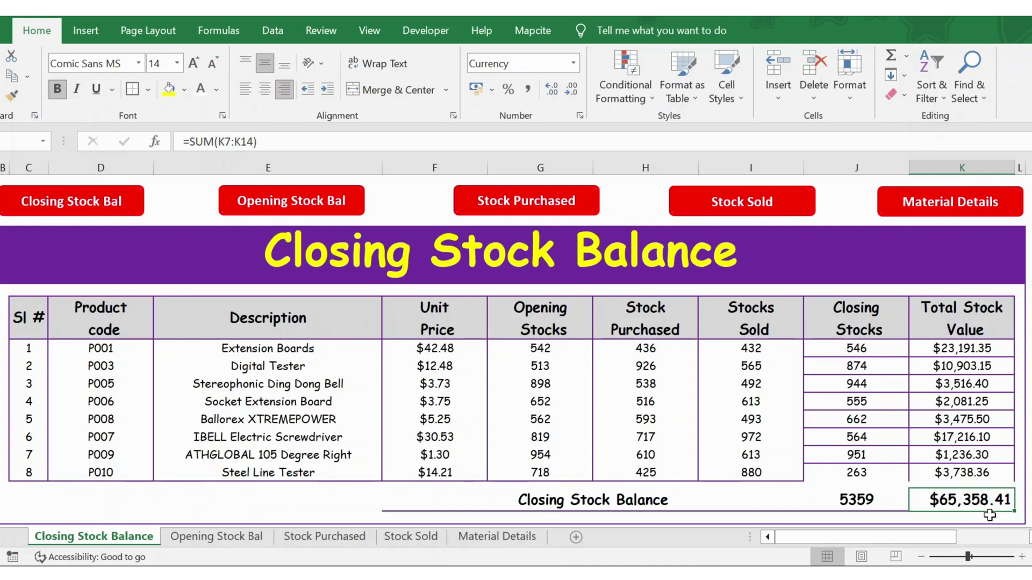
pyautogui.click(588, 344)
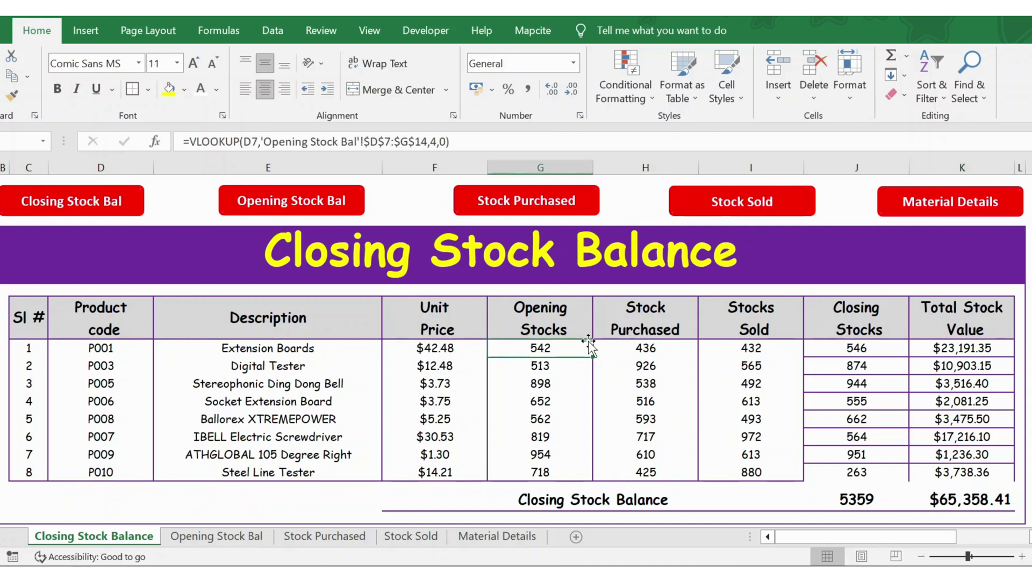
pyautogui.click(523, 244)
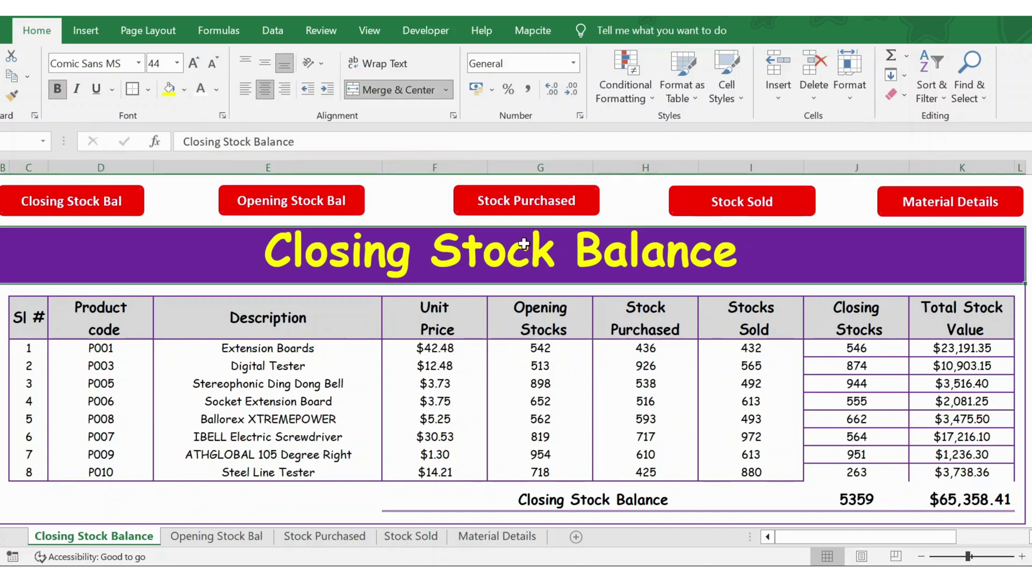